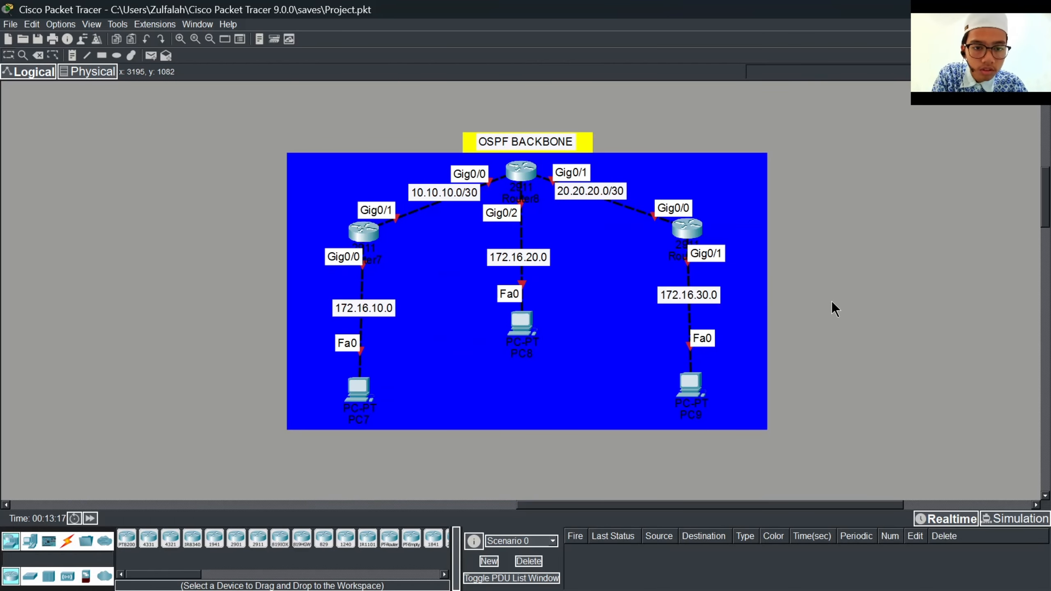
{"action": "left_click_drag", "start_coordinate": [831, 300], "coordinate": [791, 329]}
{"action": "scroll", "coordinate": [800, 405], "scroll_direction": "up", "scroll_amount": 2}
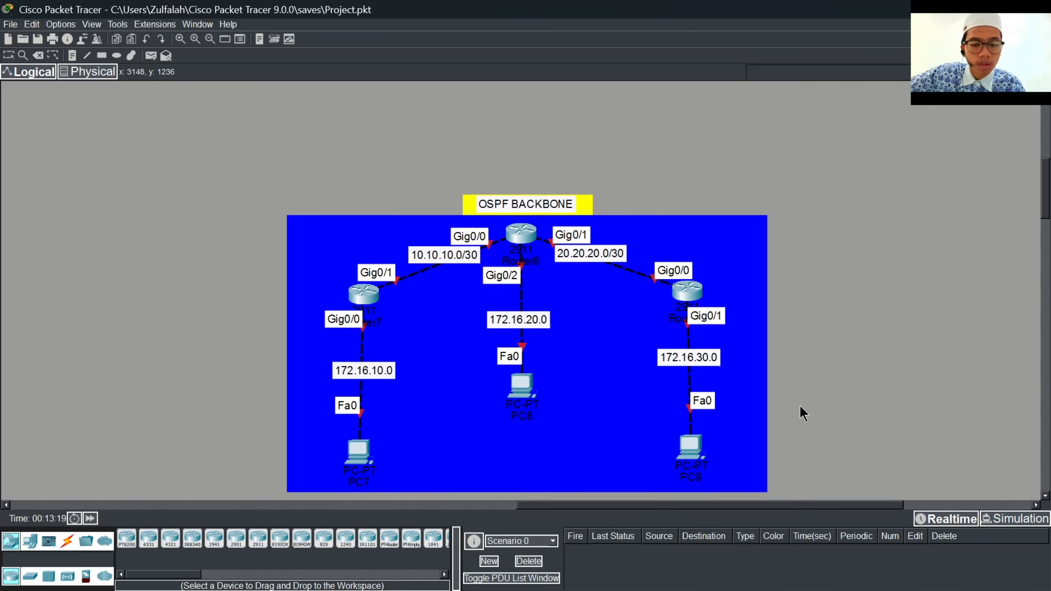
{"action": "scroll", "coordinate": [800, 405], "scroll_direction": "down", "scroll_amount": 4}
{"action": "left_click_drag", "start_coordinate": [799, 406], "coordinate": [826, 317]}
{"action": "scroll", "coordinate": [825, 317], "scroll_direction": "up", "scroll_amount": 2}
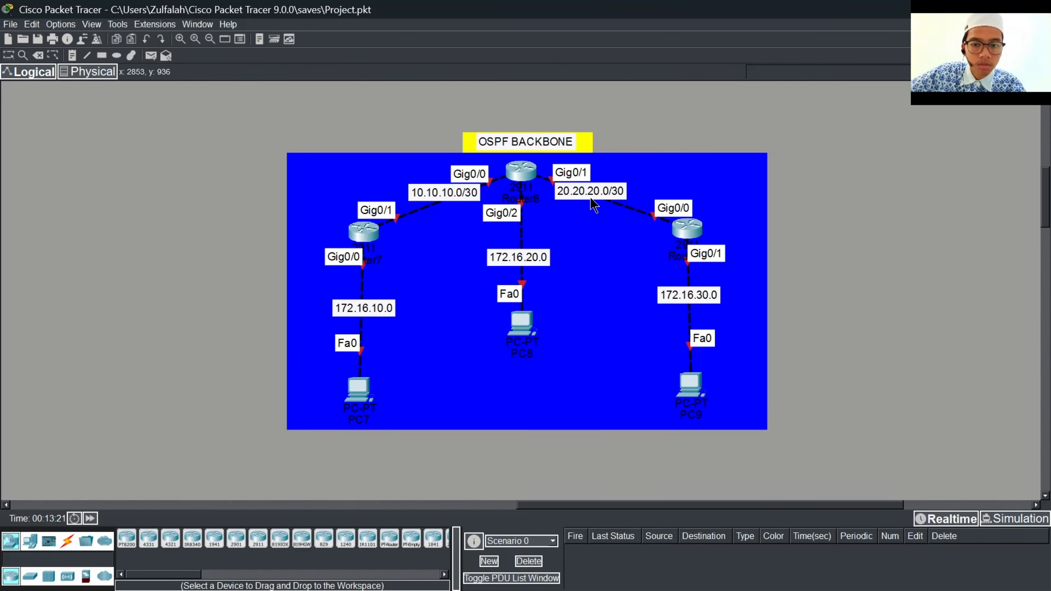
{"action": "scroll", "coordinate": [254, 136], "scroll_direction": "up", "scroll_amount": 2}
{"action": "scroll", "coordinate": [255, 139], "scroll_direction": "down", "scroll_amount": 2}
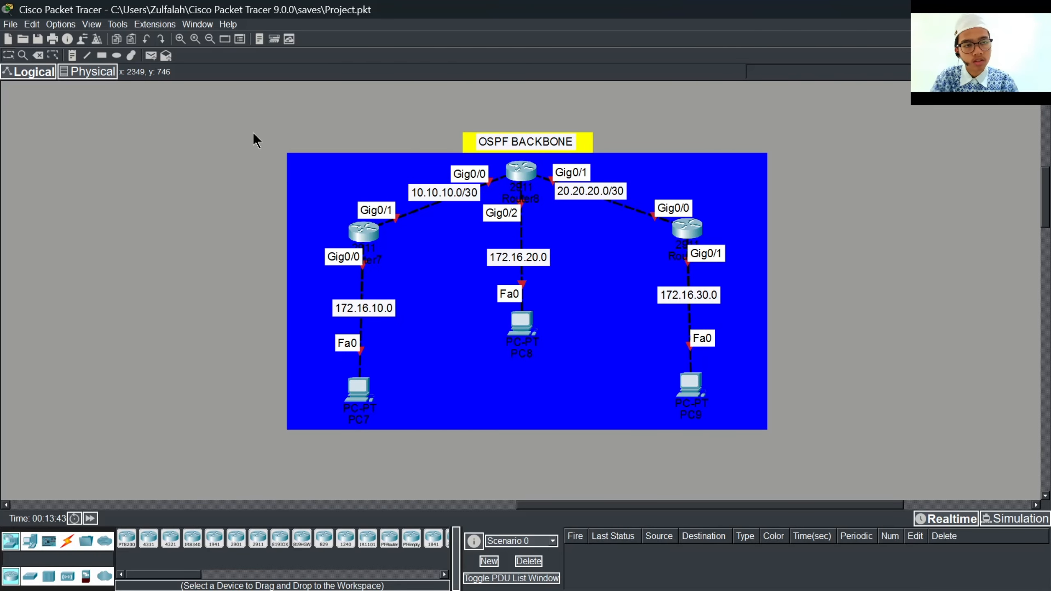
{"action": "scroll", "coordinate": [252, 133], "scroll_direction": "up", "scroll_amount": 2}
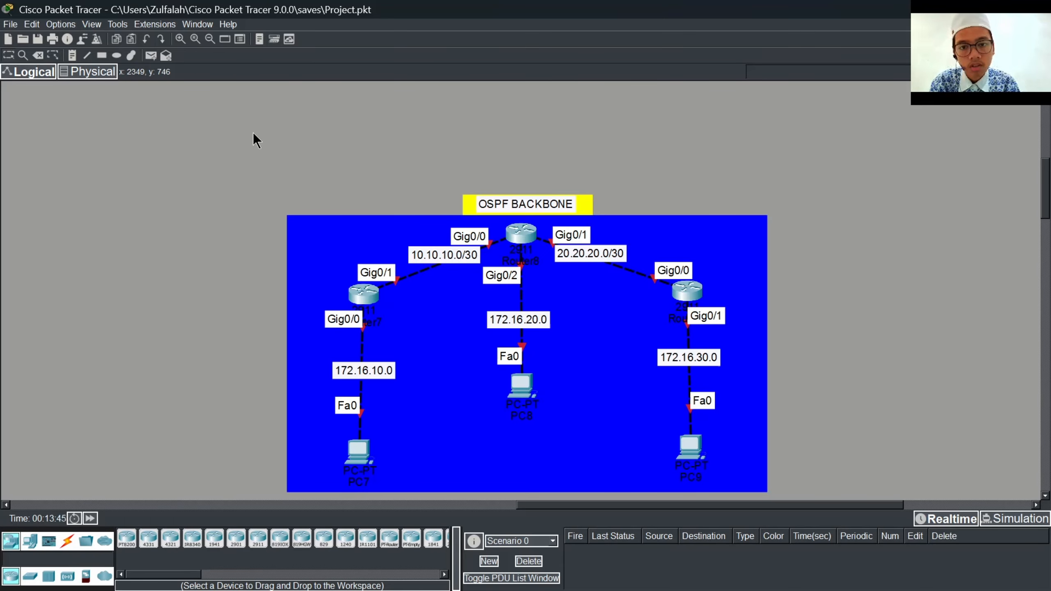
{"action": "scroll", "coordinate": [253, 133], "scroll_direction": "down", "scroll_amount": 4}
{"action": "scroll", "coordinate": [253, 133], "scroll_direction": "up", "scroll_amount": 2}
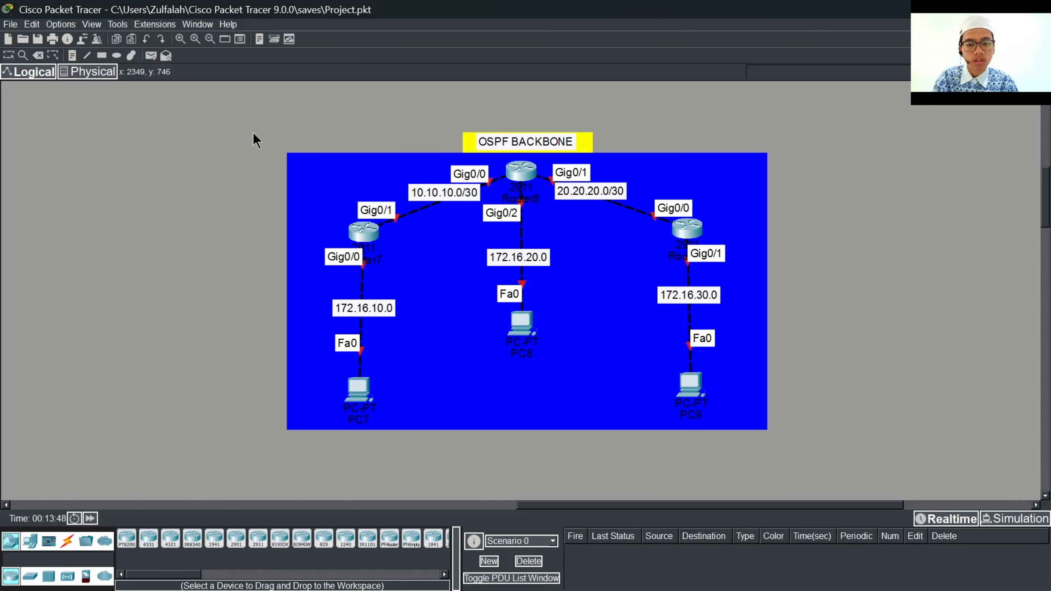
{"action": "scroll", "coordinate": [255, 136], "scroll_direction": "down", "scroll_amount": 2}
{"action": "scroll", "coordinate": [255, 137], "scroll_direction": "up", "scroll_amount": 2}
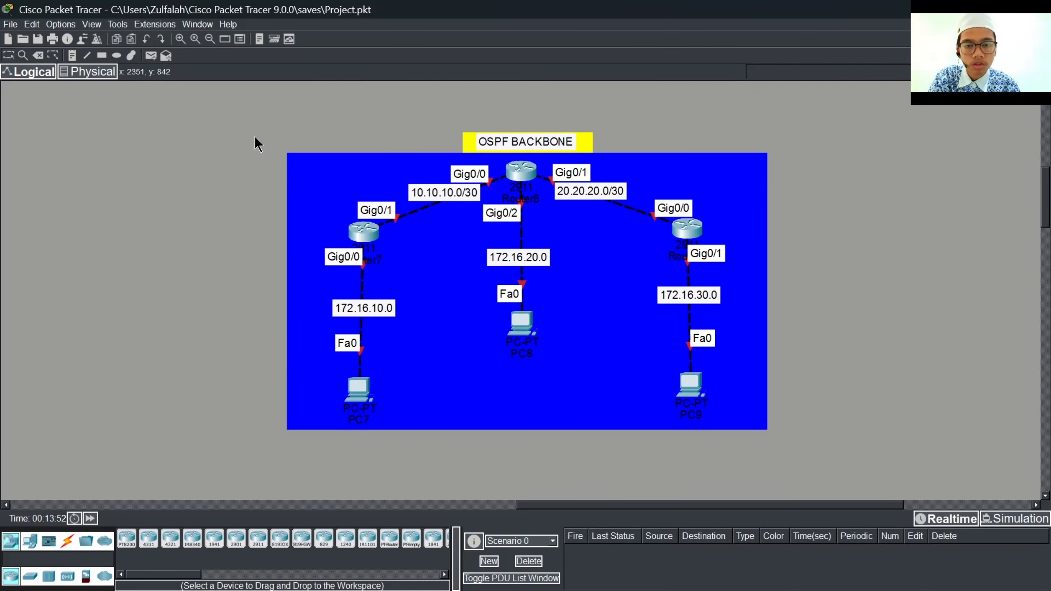
{"action": "scroll", "coordinate": [255, 141], "scroll_direction": "up", "scroll_amount": 6}
{"action": "scroll", "coordinate": [256, 157], "scroll_direction": "down", "scroll_amount": 6}
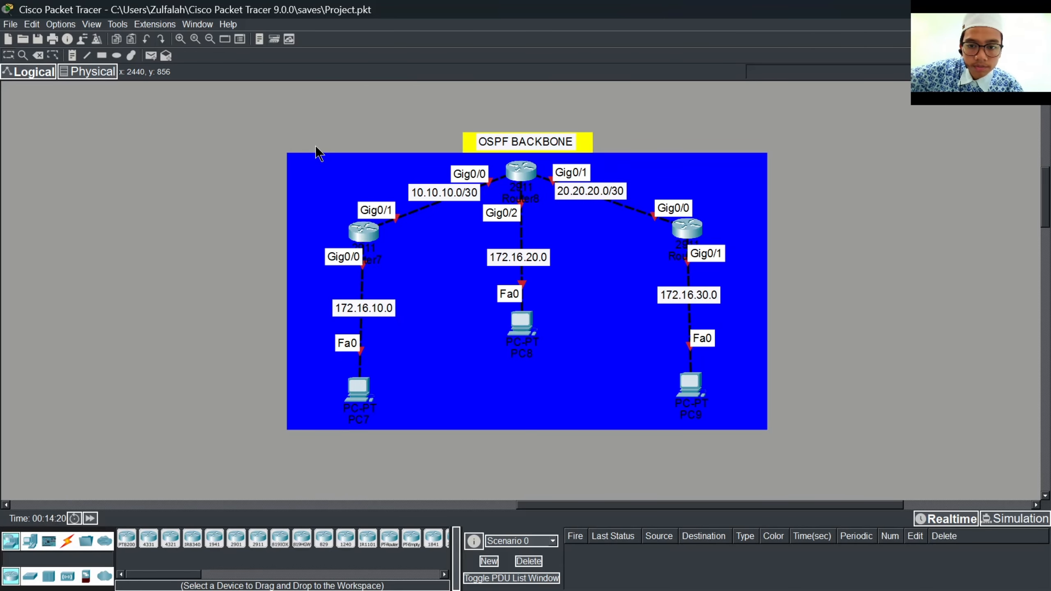
{"action": "scroll", "coordinate": [315, 151], "scroll_direction": "up", "scroll_amount": 3}
{"action": "scroll", "coordinate": [314, 153], "scroll_direction": "down", "scroll_amount": 3}
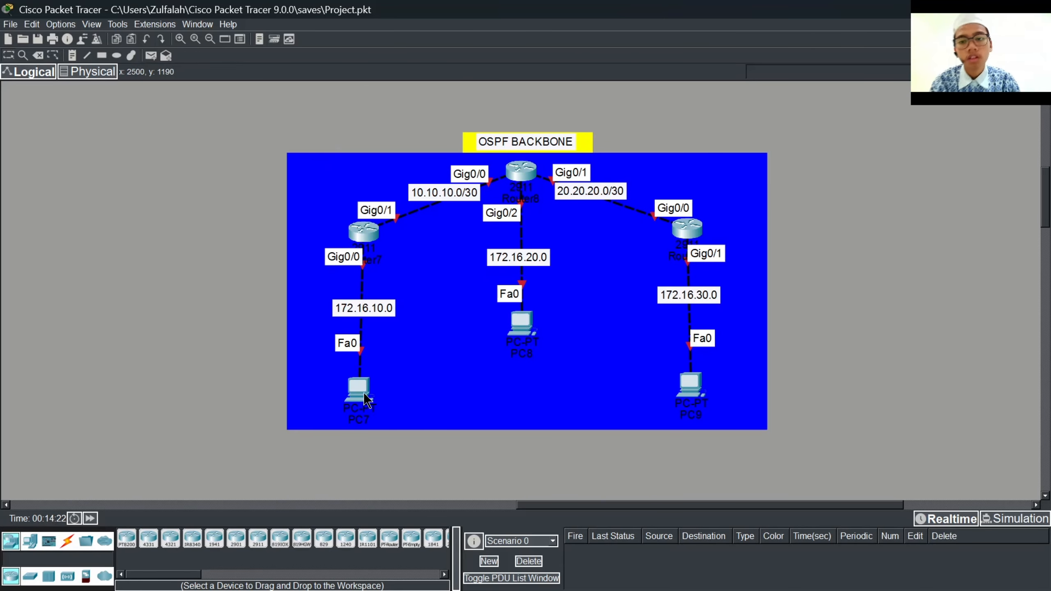
Open the command line of Router7, start the console session and write the command ena.
{"action": "left_click", "coordinate": [363, 231]}
{"action": "left_click", "coordinate": [133, 42]}
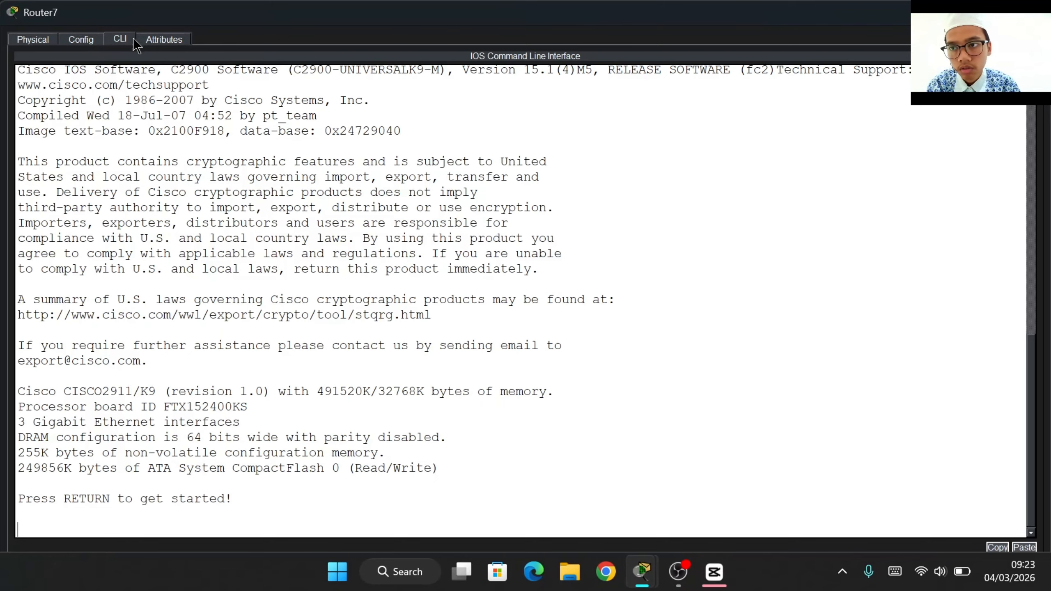
{"action": "left_click_drag", "start_coordinate": [202, 100], "coordinate": [214, 111]}
{"action": "key", "text": "Return"}
{"action": "key", "text": "Return"}
{"action": "type", "text": "ena"}
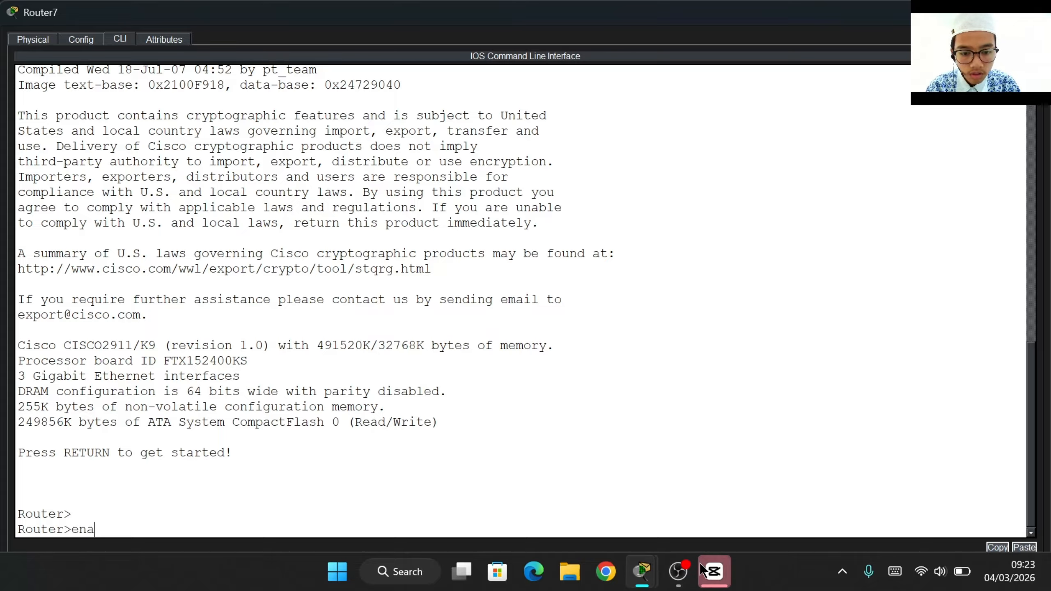
{"action": "left_click", "coordinate": [678, 571]}
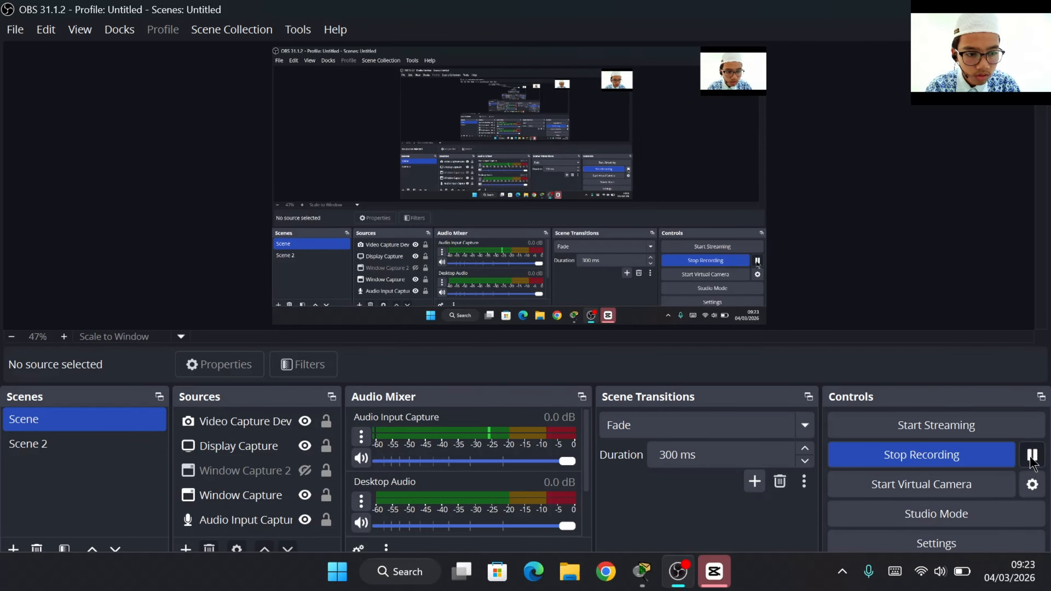
{"action": "left_click", "coordinate": [957, 8]}
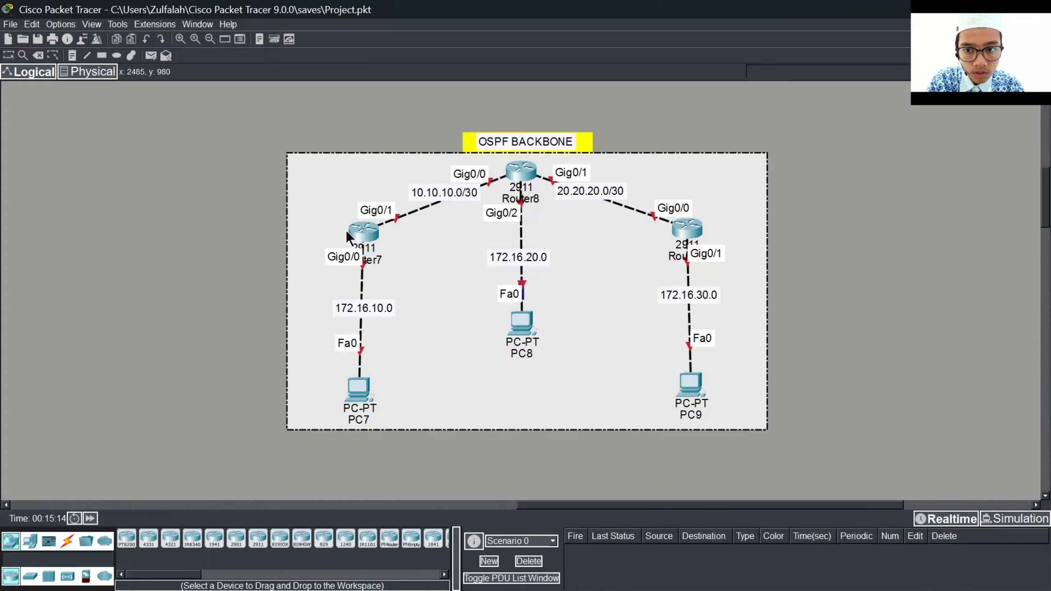
{"action": "left_click", "coordinate": [360, 236]}
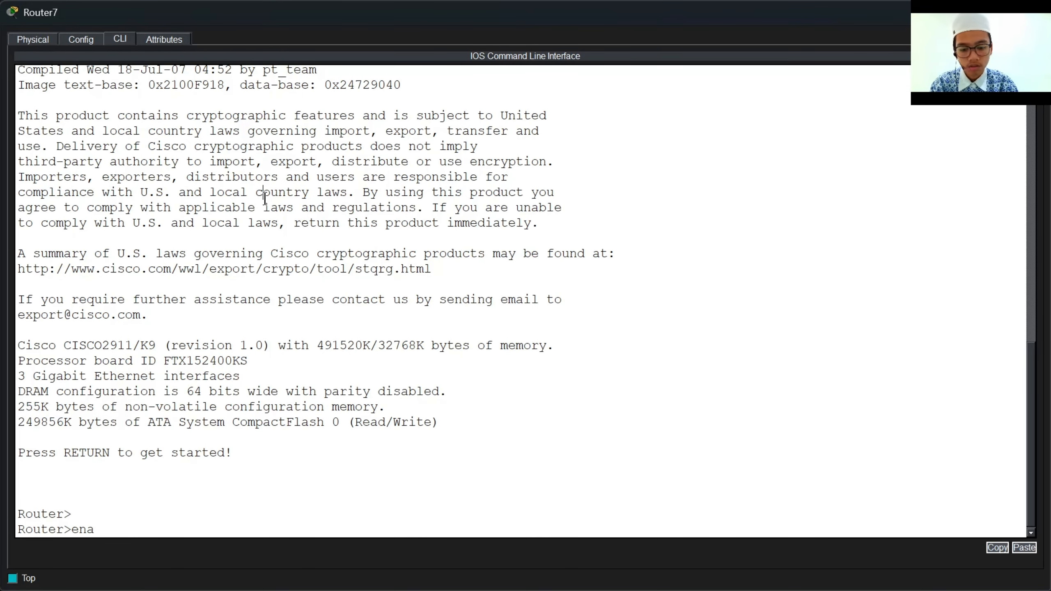
Run the ena command on Router7, then enter global configuration mode with conf t.
{"action": "key", "text": "Return"}
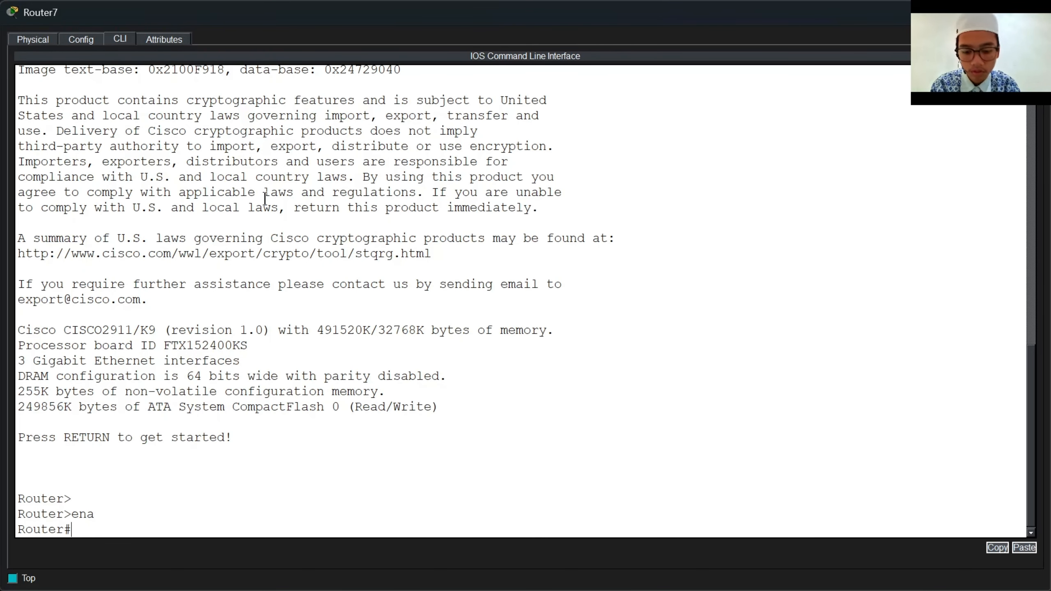
{"action": "type", "text": "conf t"}
{"action": "key", "text": "Return"}
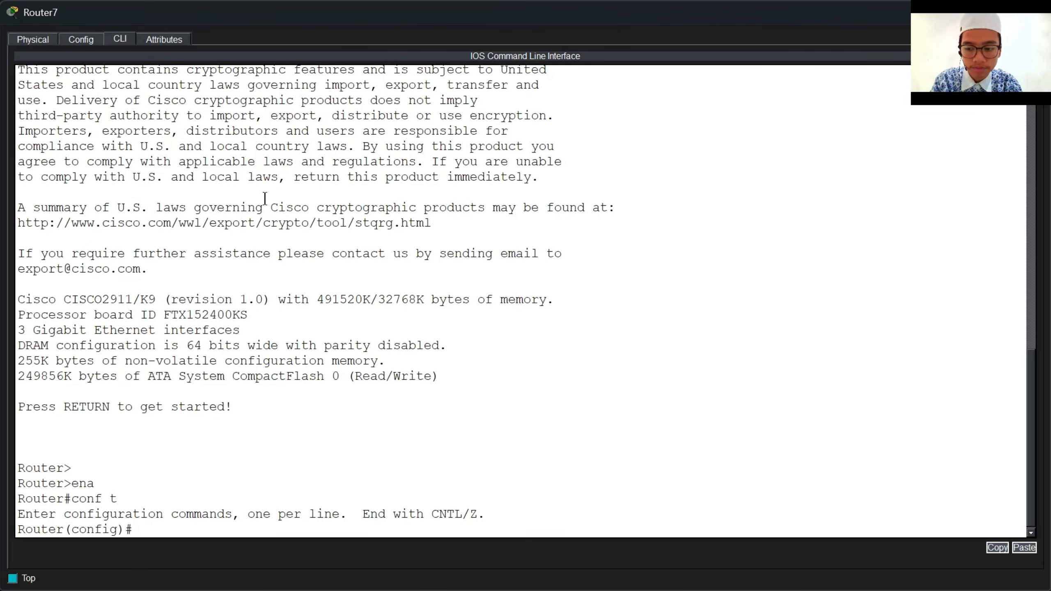
Set the router's hostname to RTR-1.
{"action": "type", "text": "hostname"}
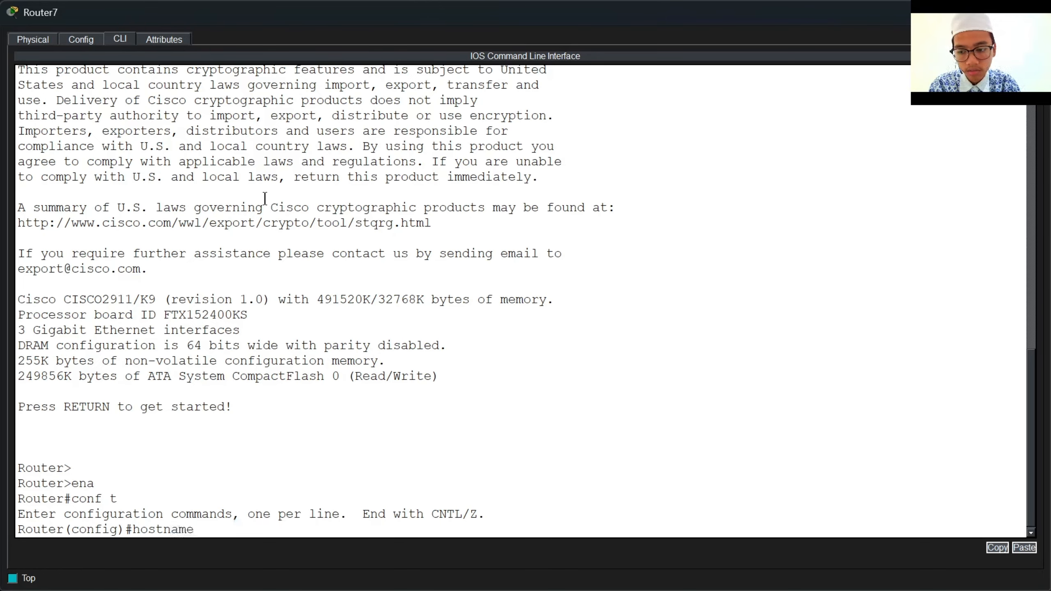
{"action": "key", "text": "Caps_Lock"}
{"action": "type", "text": "RTR-1"}
{"action": "key", "text": "Return"}
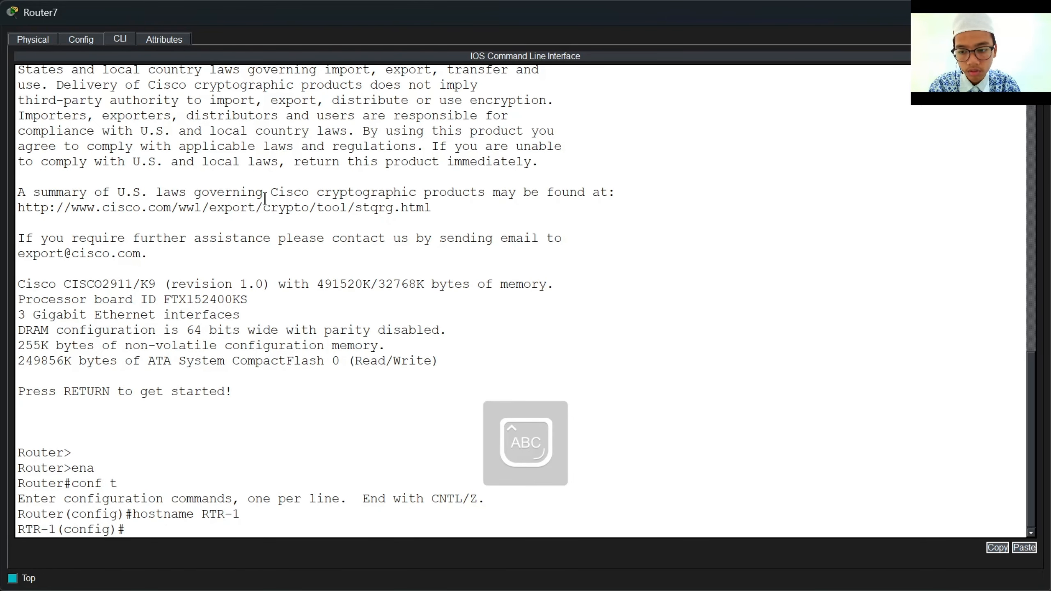
Disable DNS name resolution on RTR-1 with the command no ip domain lookup.
{"action": "key", "text": "Caps_Lock"}
{"action": "type", "text": "no ip domain lookp"}
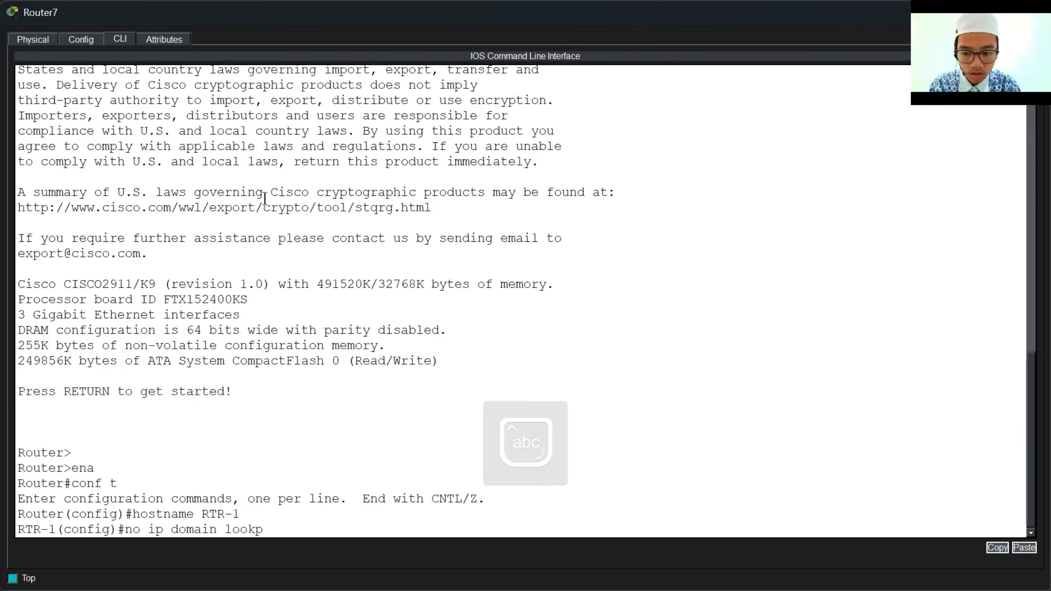
{"action": "key", "text": "BackSpace"}
{"action": "type", "text": "up"}
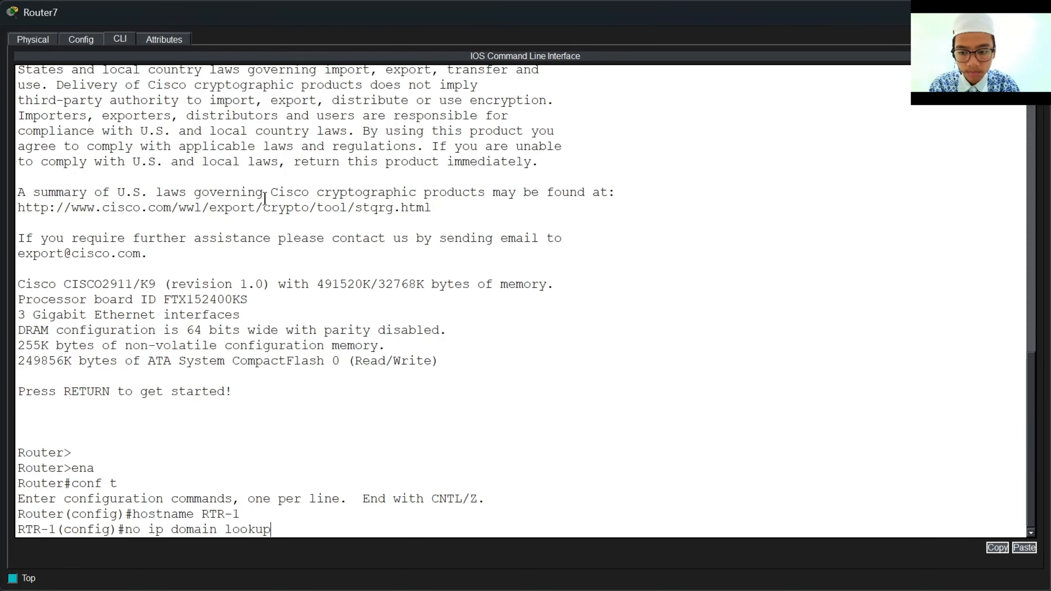
{"action": "key", "text": "Return"}
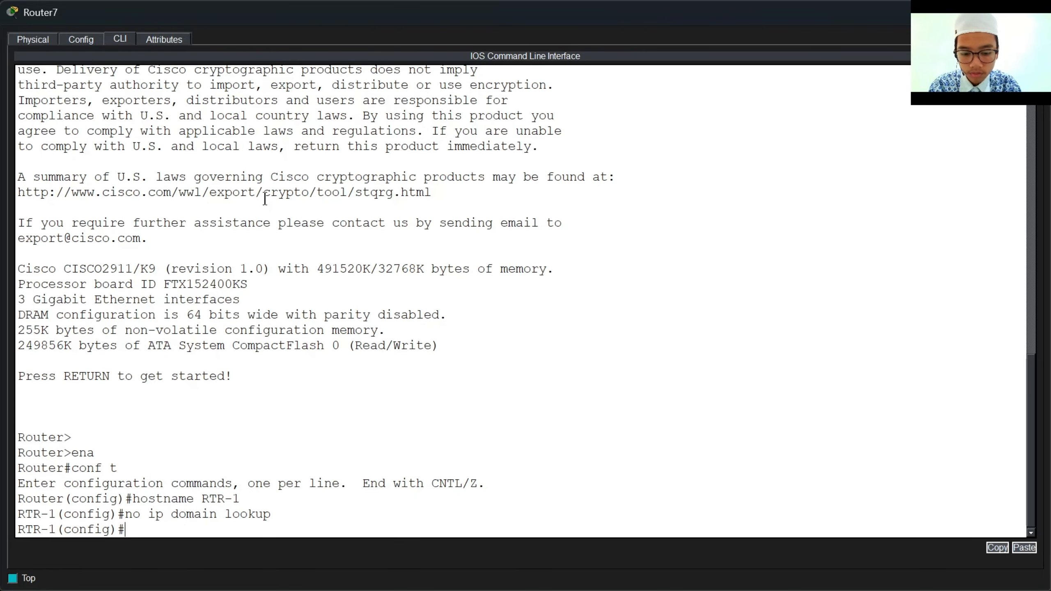
Enable the interface range gig0/0-1 on RTR-1 with no shutdown and return to global configuration mode.
{"action": "type", "text": "i"}
{"action": "key", "text": "BackSpace"}
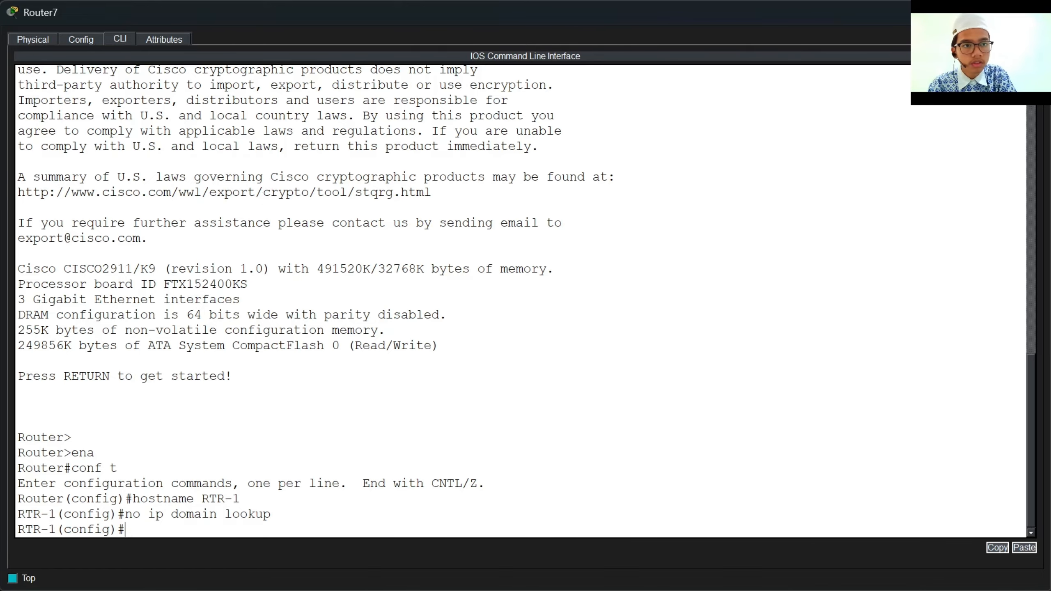
{"action": "left_click", "coordinate": [973, 10]}
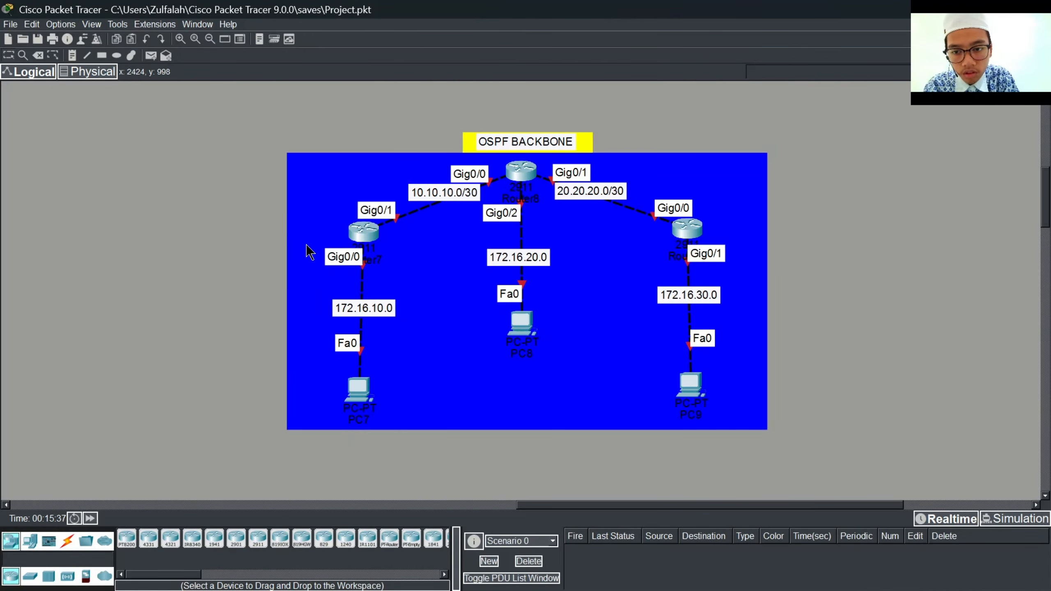
{"action": "left_click", "coordinate": [362, 230]}
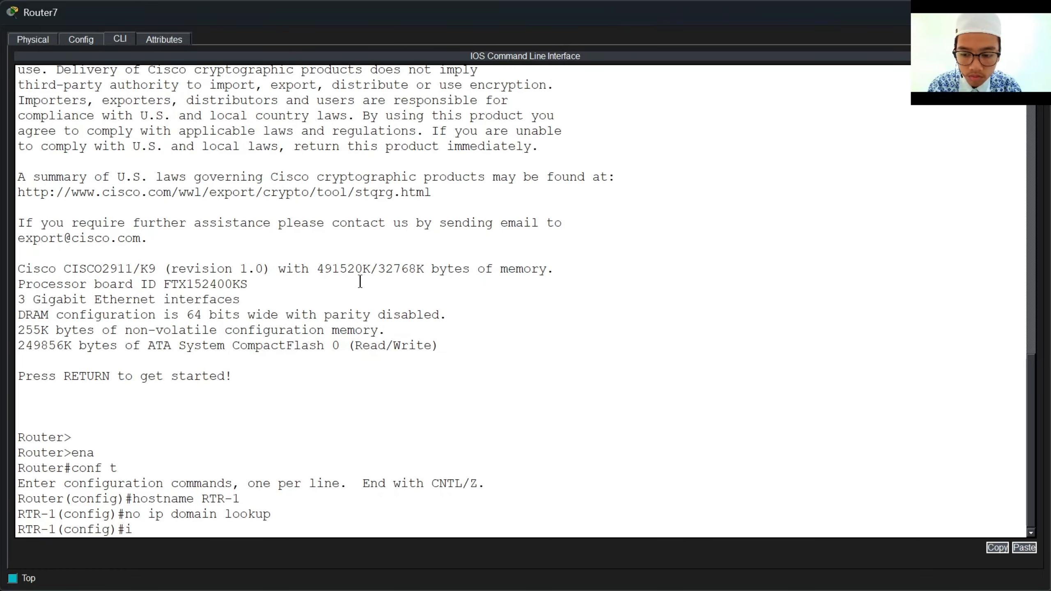
{"action": "type", "text": "int r gig0/"}
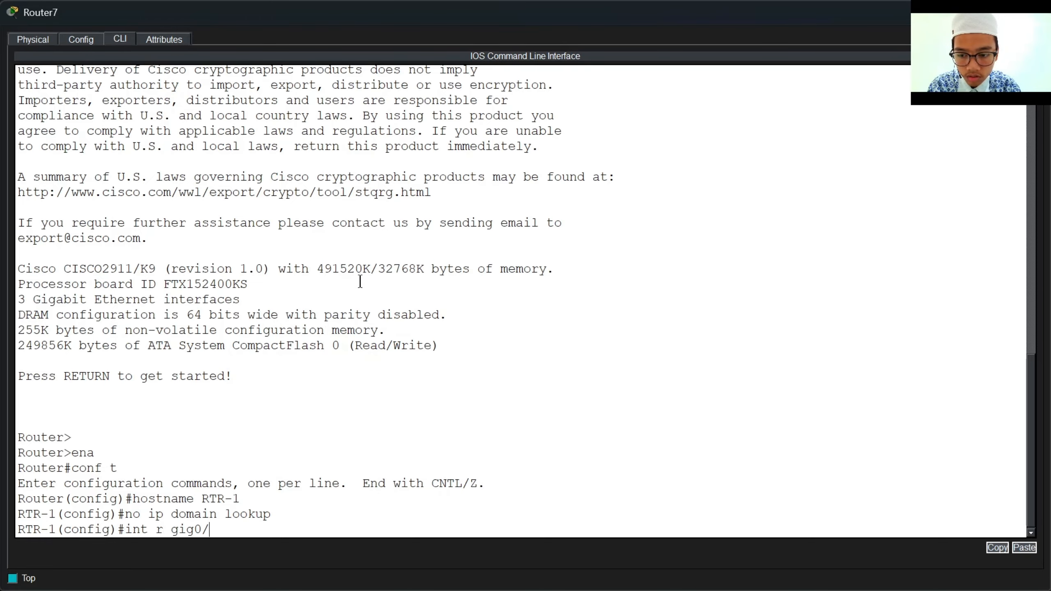
{"action": "type", "text": "0-1"}
{"action": "key", "text": "Return"}
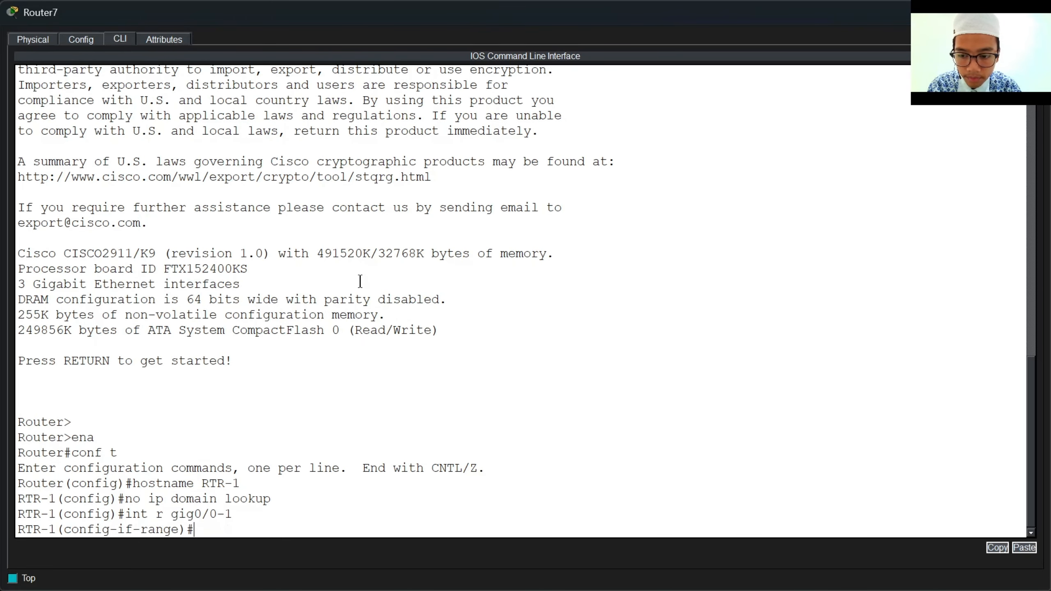
{"action": "type", "text": "no shut"}
{"action": "key", "text": "Tab"}
{"action": "key", "text": "Return"}
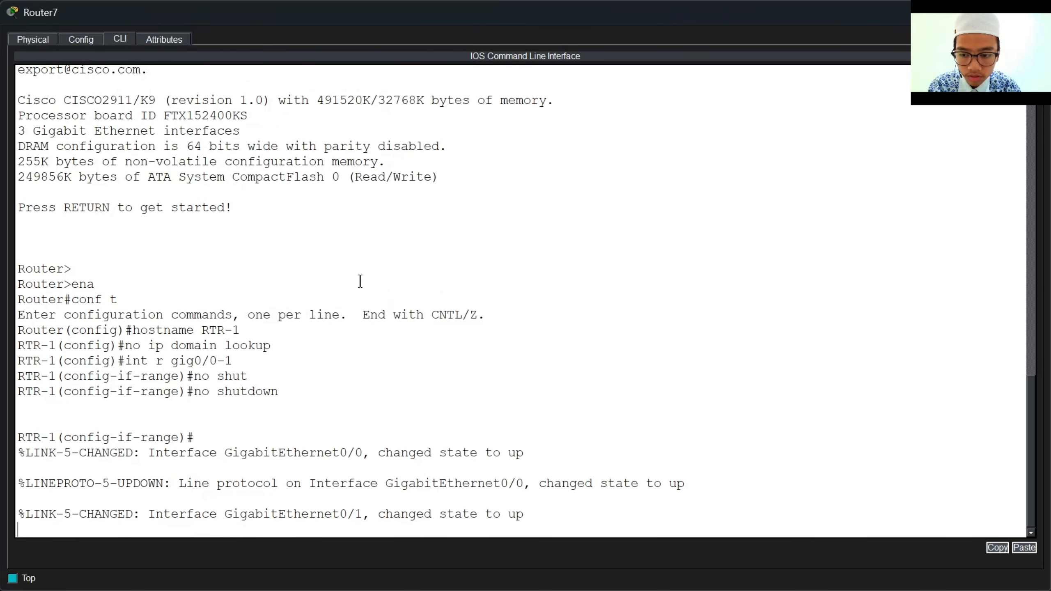
{"action": "type", "text": "exit"}
{"action": "key", "text": "Return"}
{"action": "key", "text": "Return"}
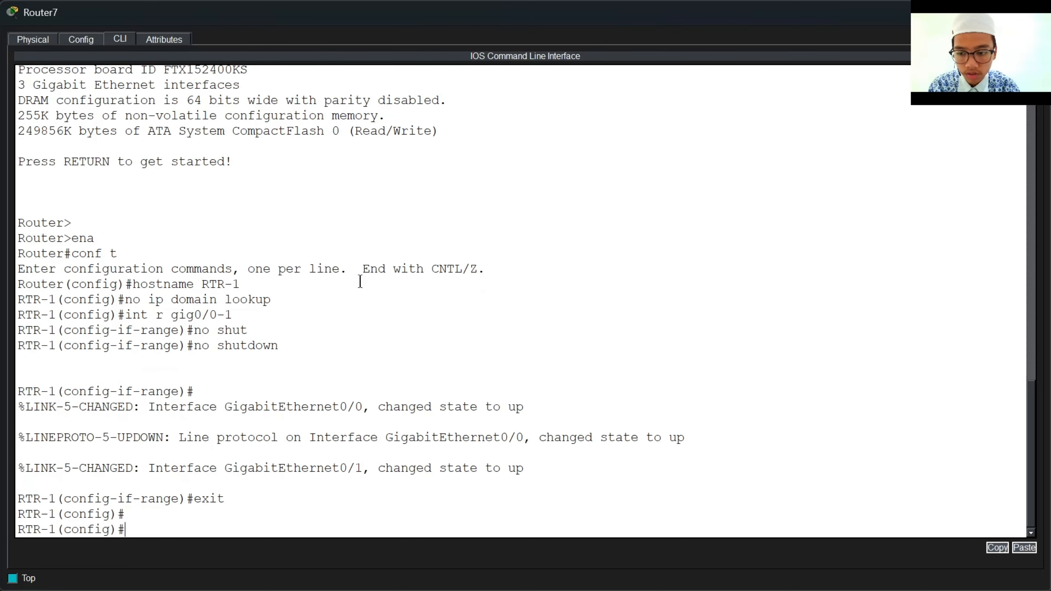
Enter interface configuration mode for gig0/0 on RTR-1, the port facing the 172.16.10.0 network.
{"action": "right_click", "coordinate": [360, 282]}
{"action": "left_click", "coordinate": [432, 238]}
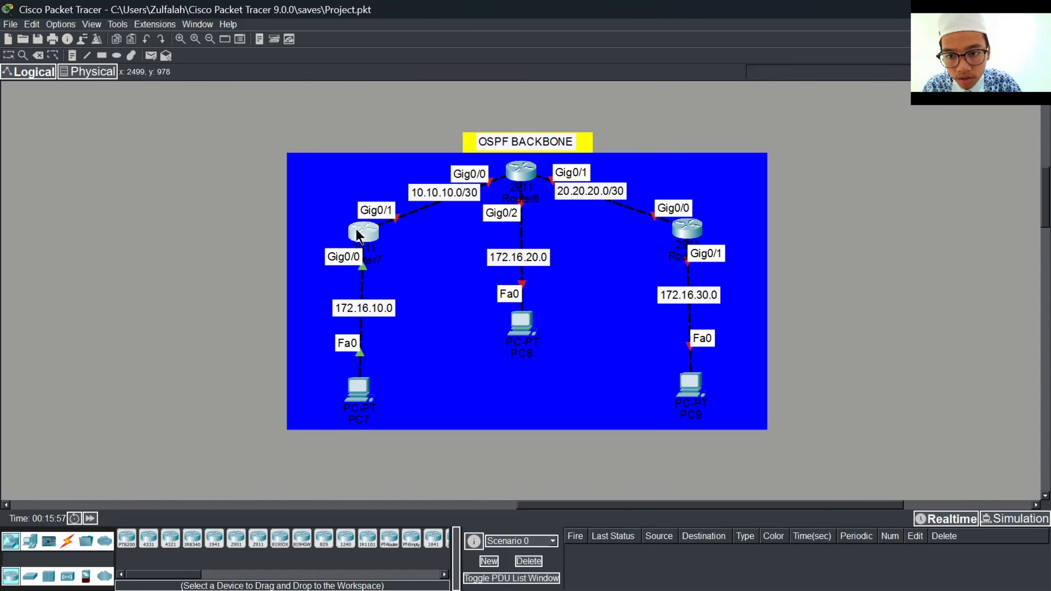
{"action": "mouse_move", "coordinate": [356, 236]}
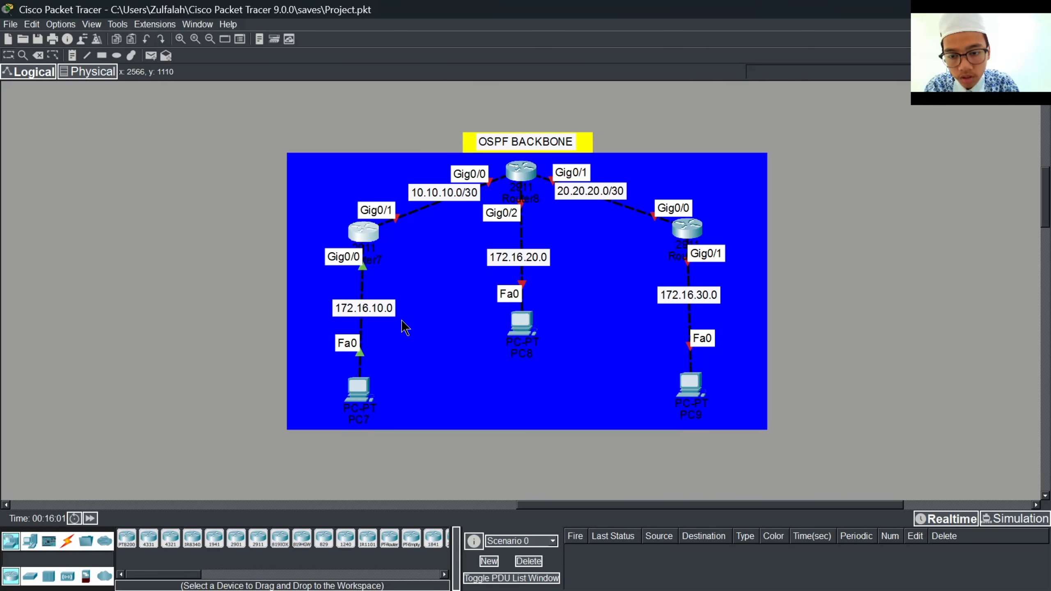
{"action": "left_click", "coordinate": [356, 230]}
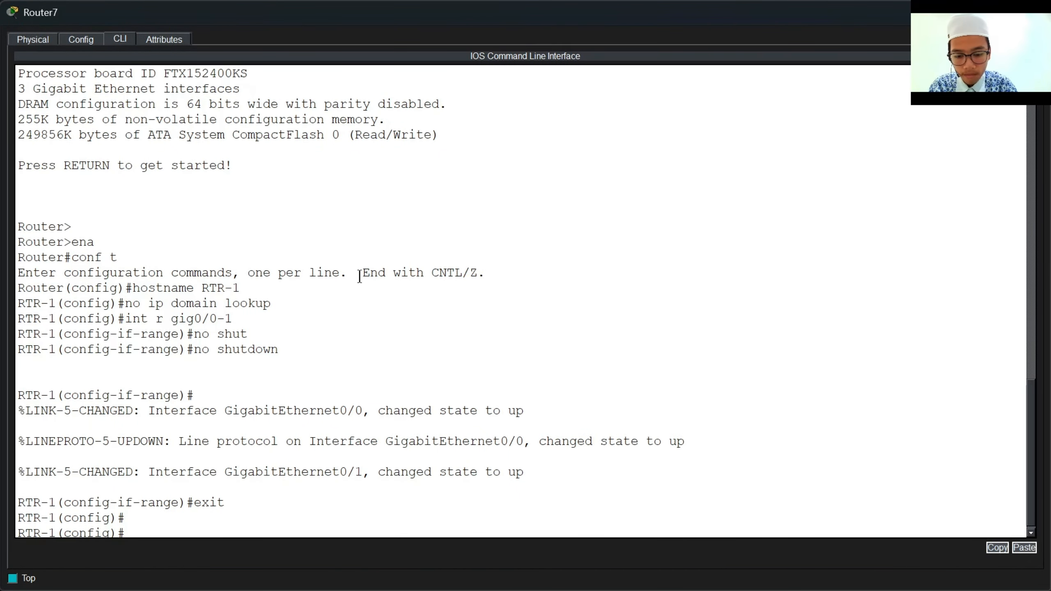
{"action": "type", "text": "int gig0"}
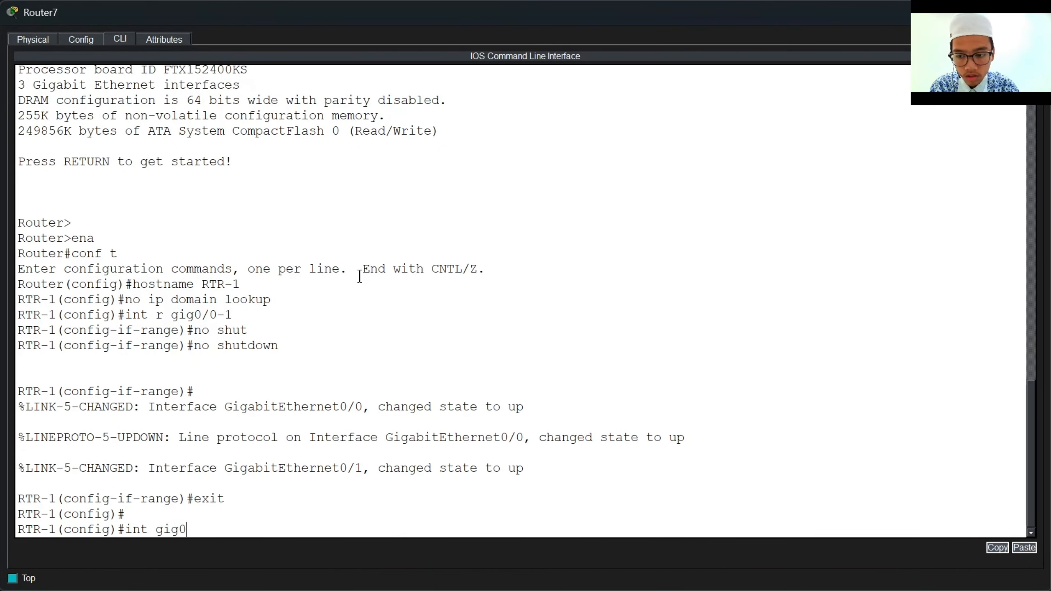
{"action": "type", "text": "/0"}
{"action": "key", "text": "Return"}
Assign IP address 172.16.10.1 with mask 255.255.255.0 to gig0/0 on RTR-1 and return to global configuration mode.
{"action": "type", "text": "ip add"}
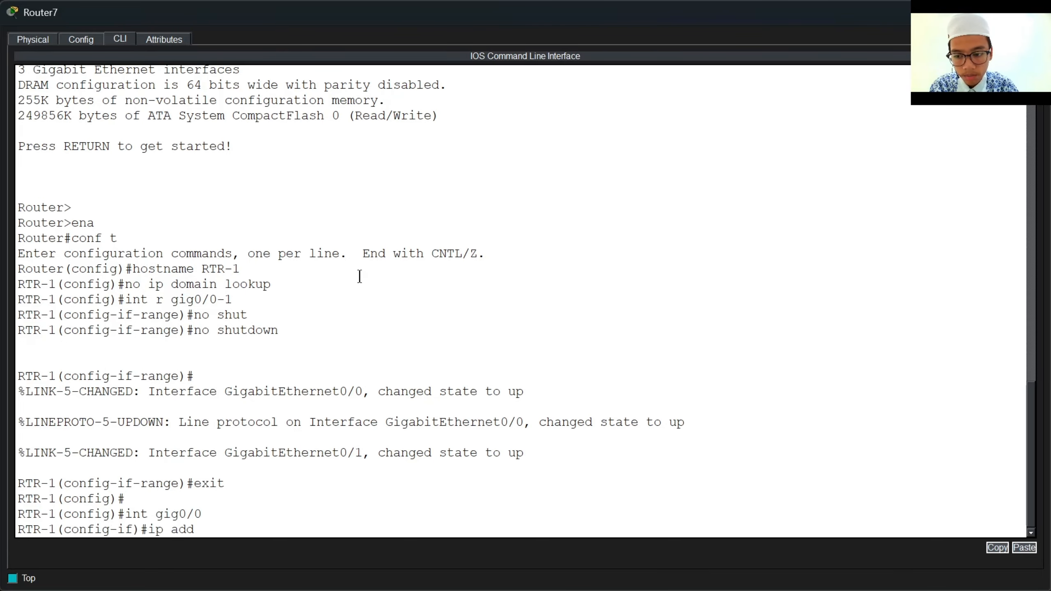
{"action": "type", "text": " 172.16."}
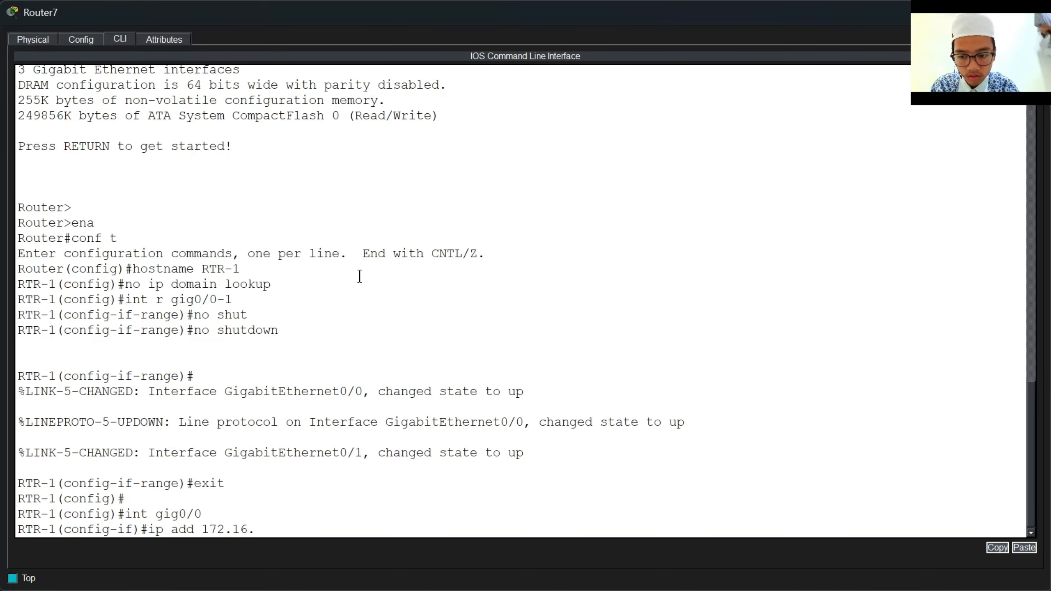
{"action": "type", "text": "10.1"}
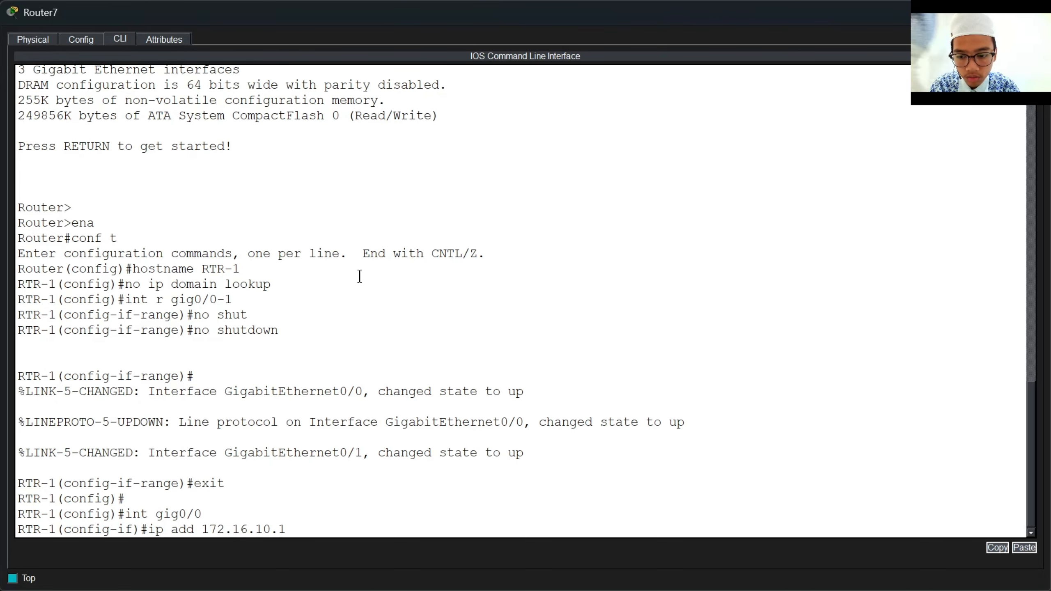
{"action": "type", "text": " 25"}
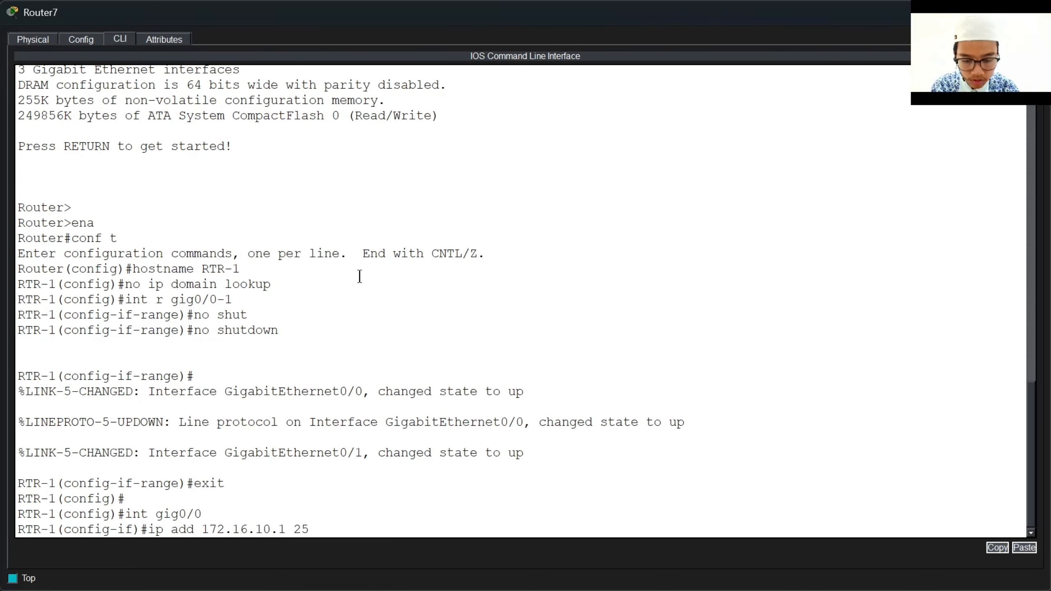
{"action": "type", "text": "5.255.255.0"}
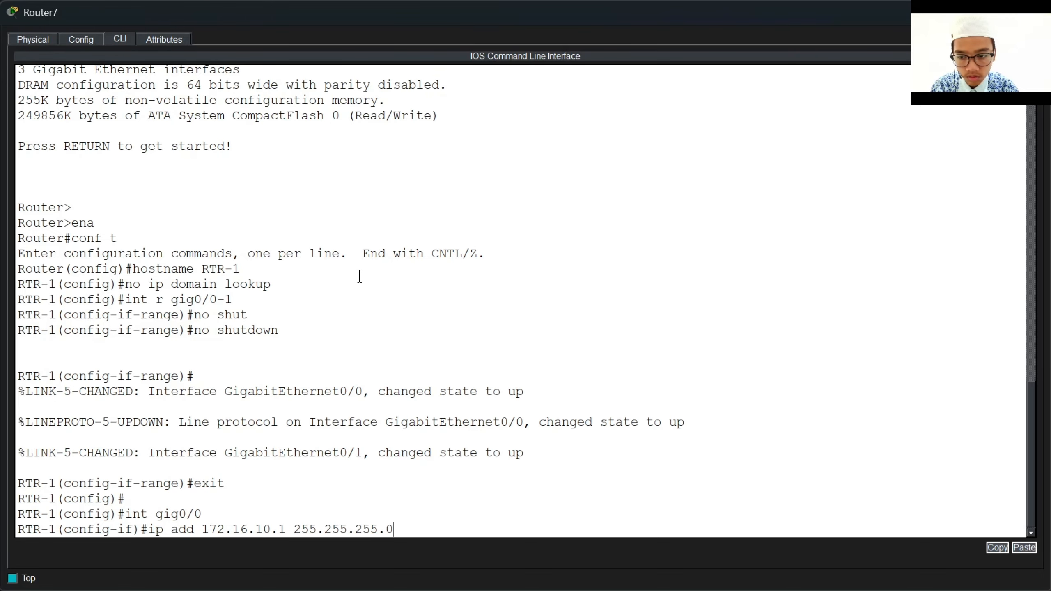
{"action": "key", "text": "Return"}
{"action": "type", "text": "exit"}
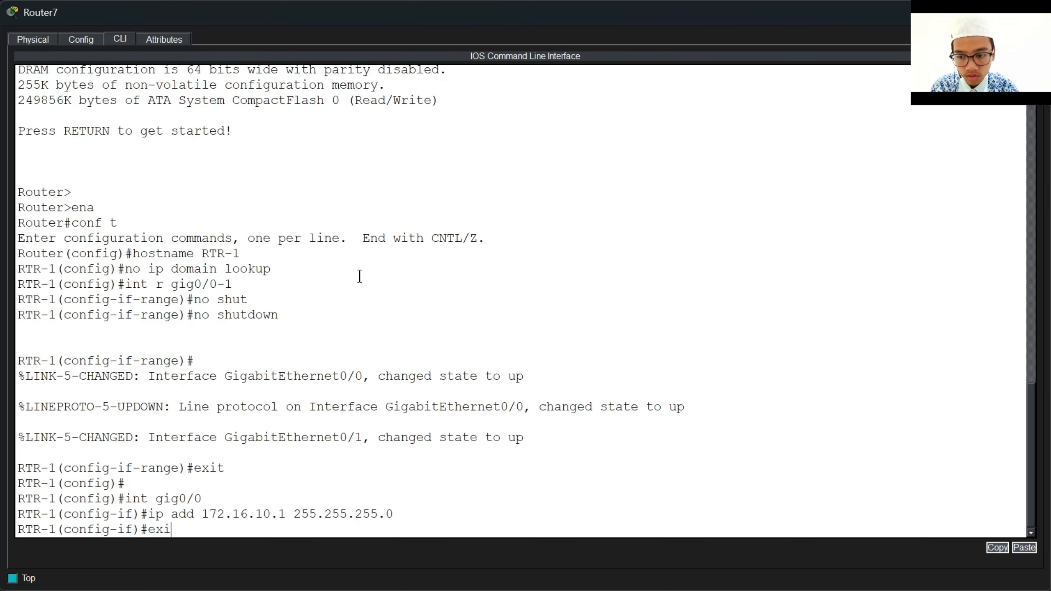
{"action": "key", "text": "Return"}
Enter interface configuration mode for gig0/1 on RTR-1.
{"action": "key", "text": "Up"}
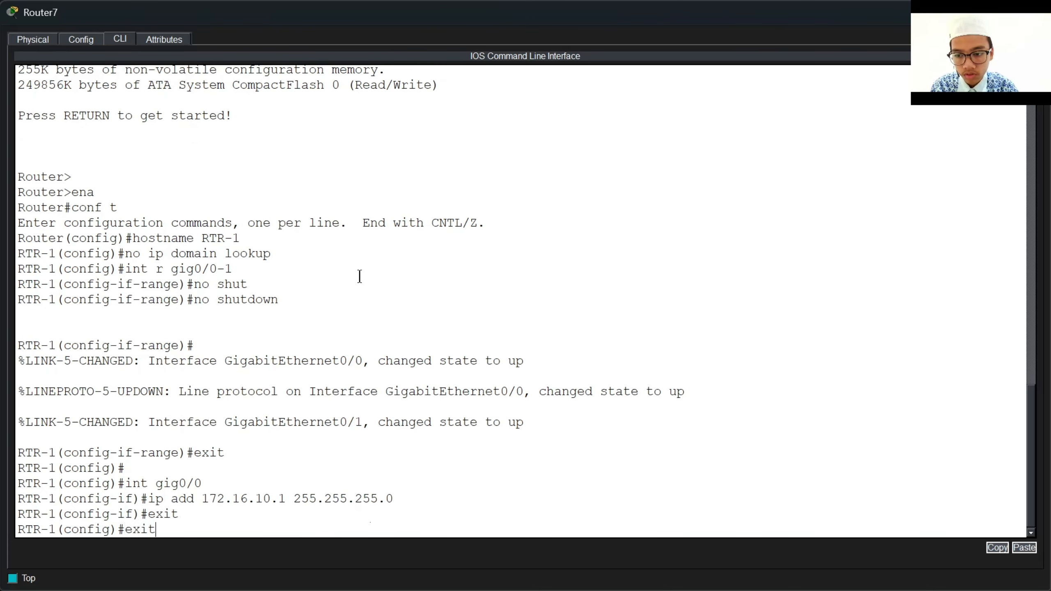
{"action": "key", "text": "Up"}
{"action": "key", "text": "Down"}
{"action": "key", "text": "Up"}
{"action": "key", "text": "BackSpace"}
{"action": "type", "text": "1"}
{"action": "key", "text": "Return"}
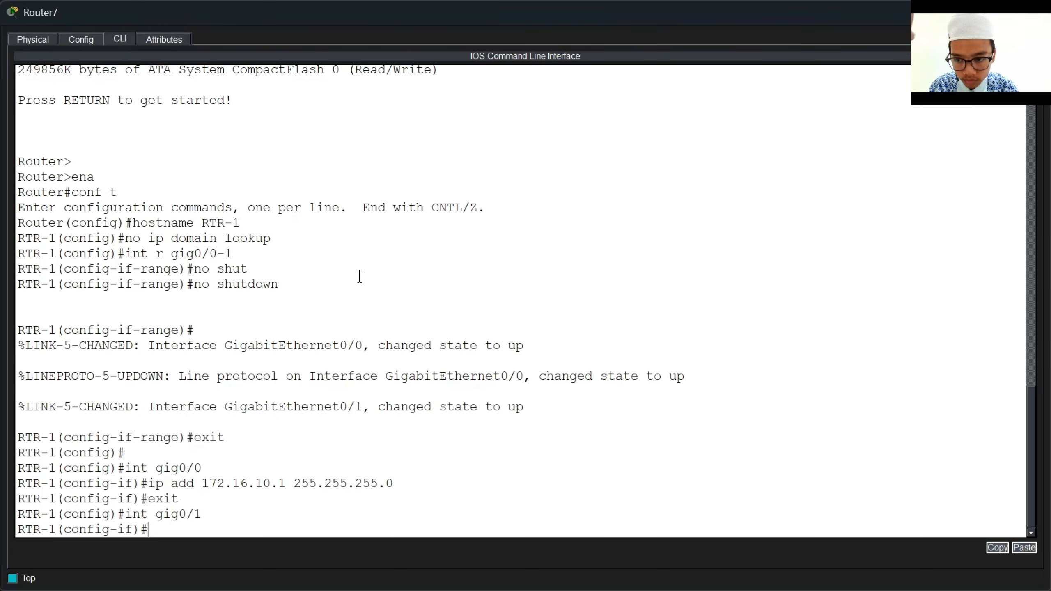
Assign IP address 10.10.10.1 with mask 255.255.255.252 to gig0/1 on RTR-1 and return to global configuration mode.
{"action": "type", "text": "ip add"}
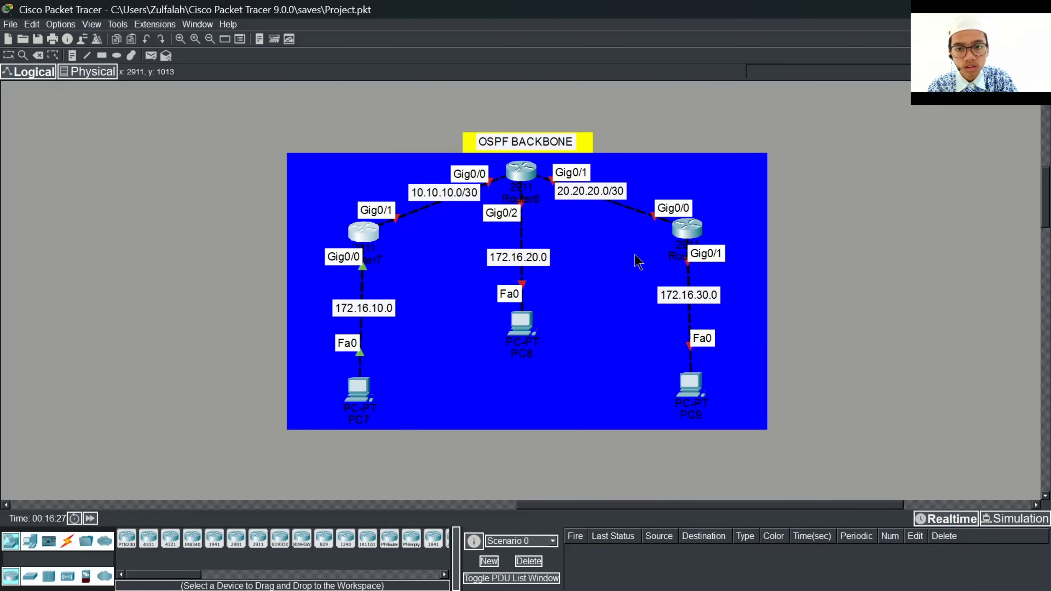
{"action": "left_click", "coordinate": [374, 220]}
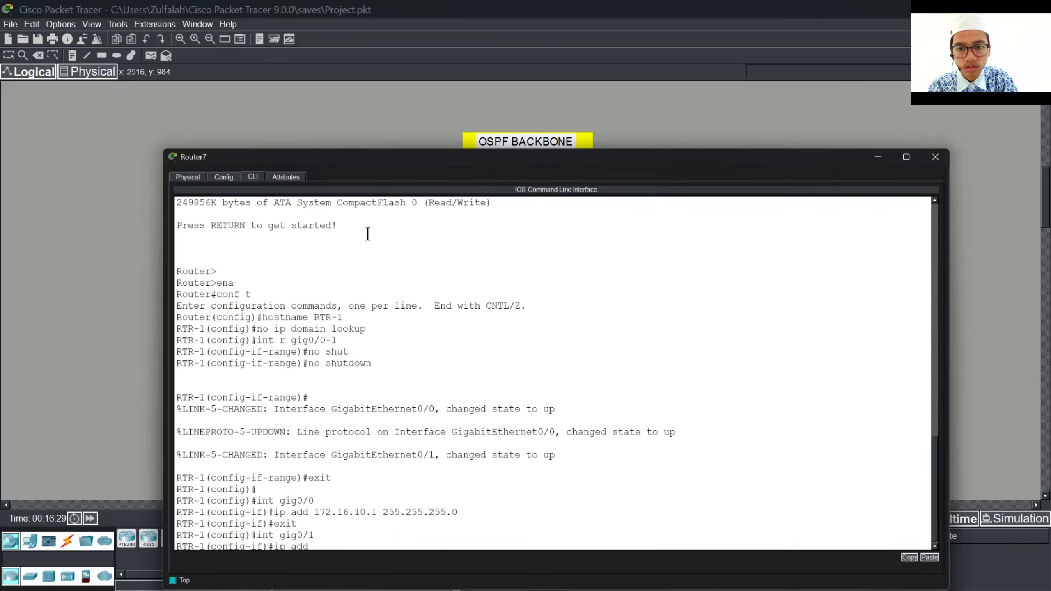
{"action": "type", "text": "1"}
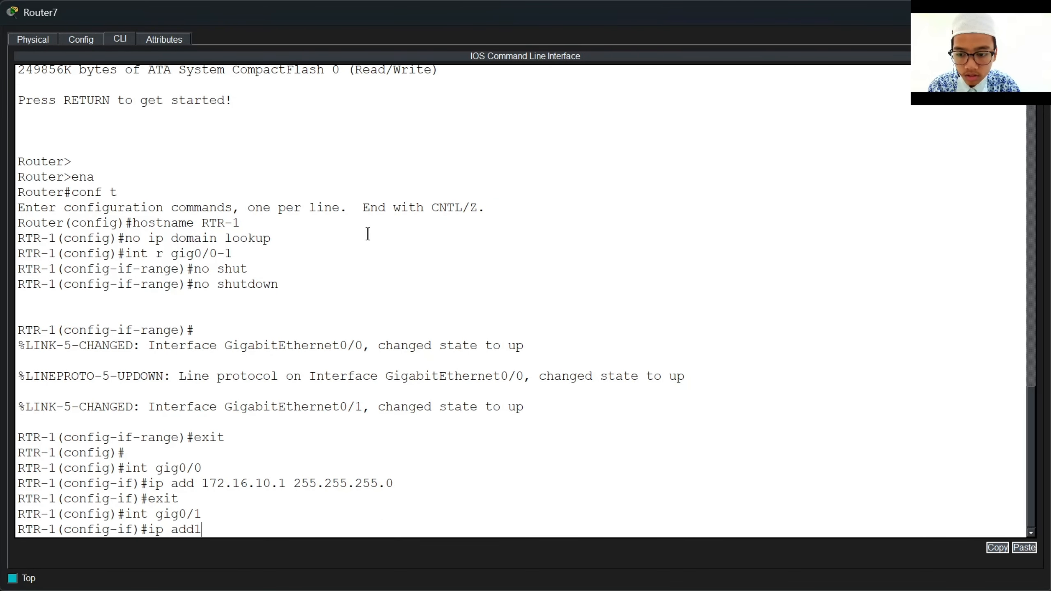
{"action": "key", "text": "BackSpace"}
{"action": "type", "text": "10.10.10."}
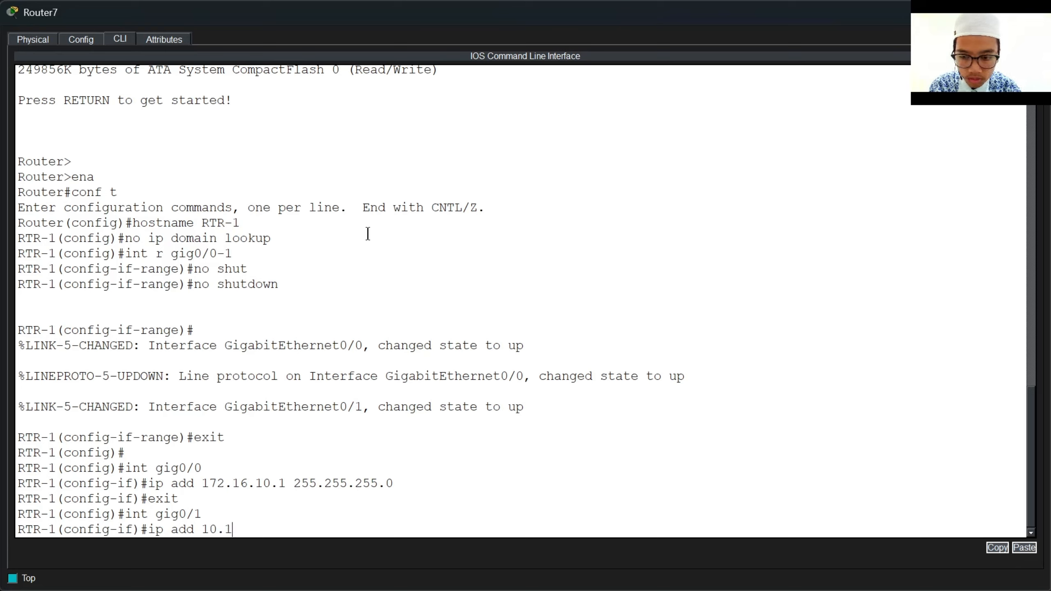
{"action": "type", "text": "1 "}
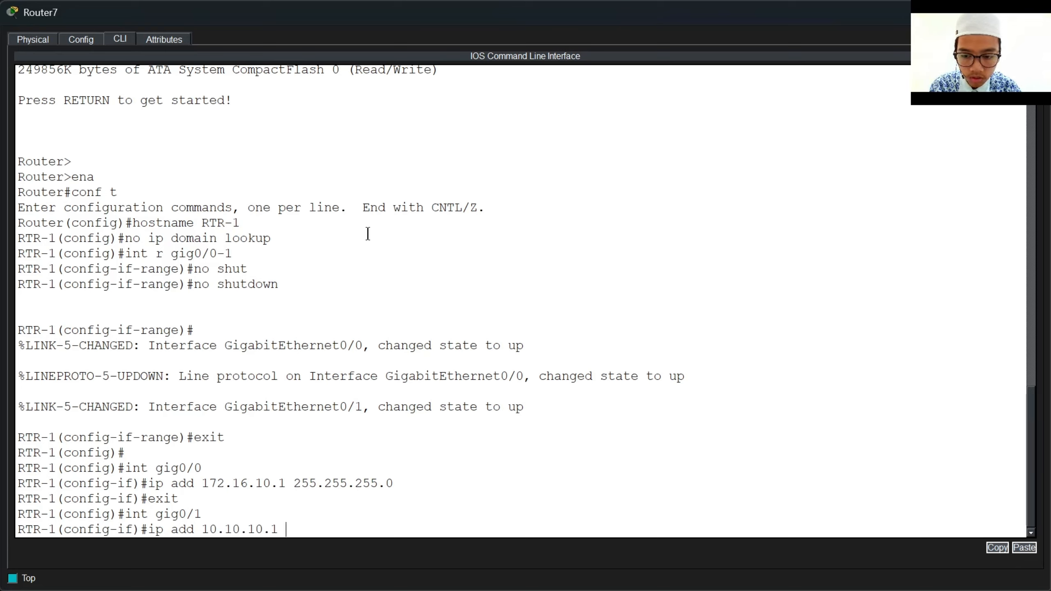
{"action": "type", "text": "255.255.255.252"}
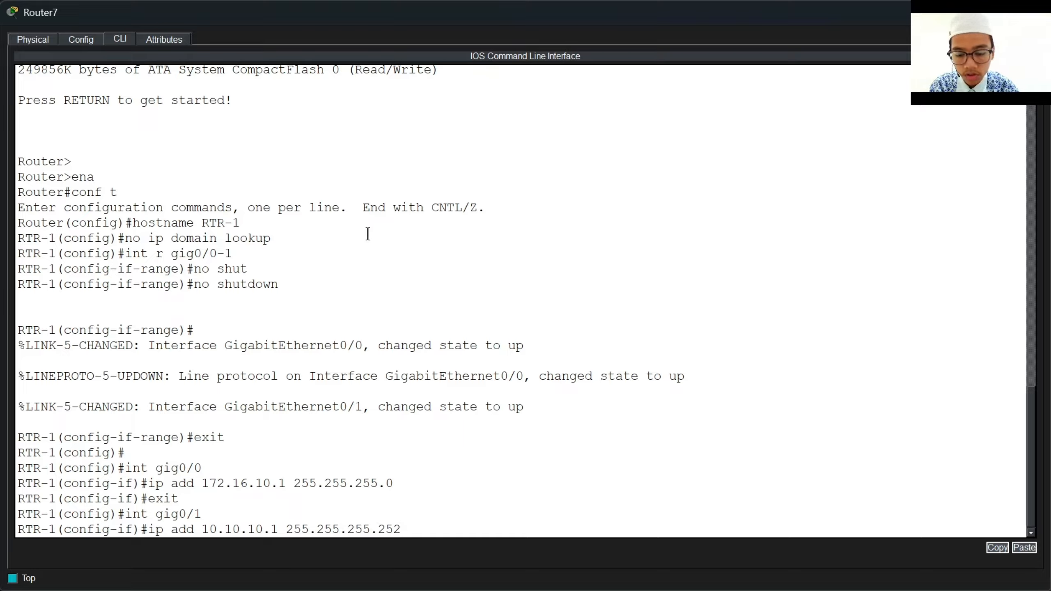
{"action": "left_click_drag", "start_coordinate": [377, 530], "coordinate": [392, 535]}
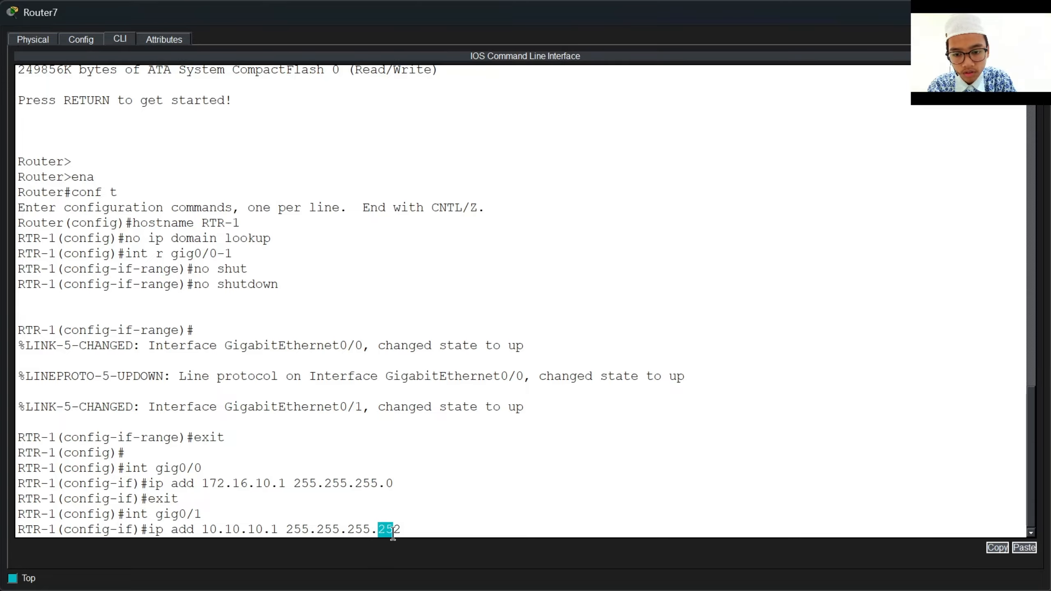
{"action": "left_click", "coordinate": [425, 538]}
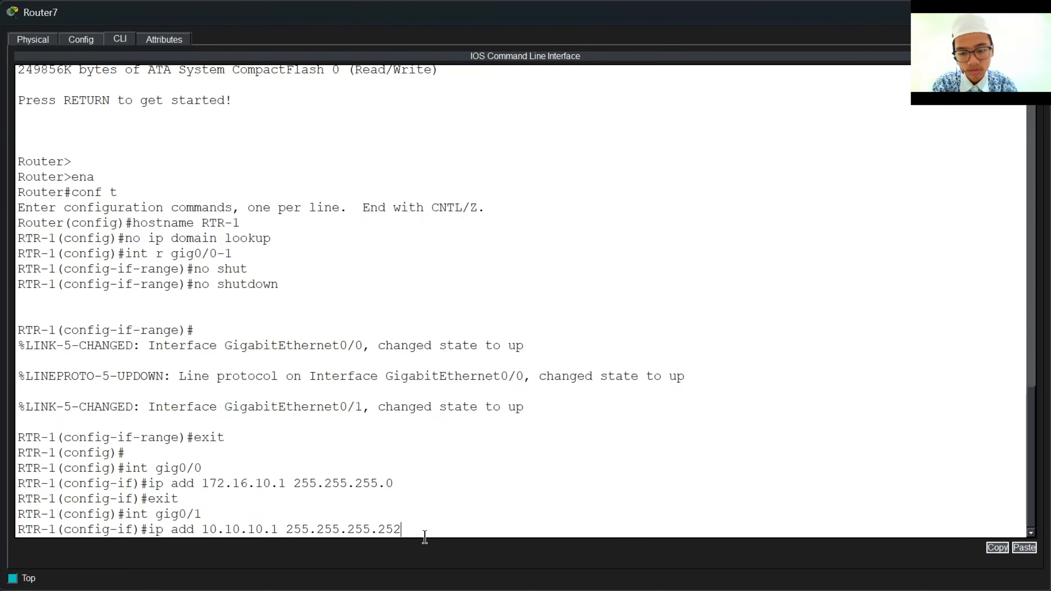
{"action": "key", "text": "Return"}
{"action": "type", "text": "exit"}
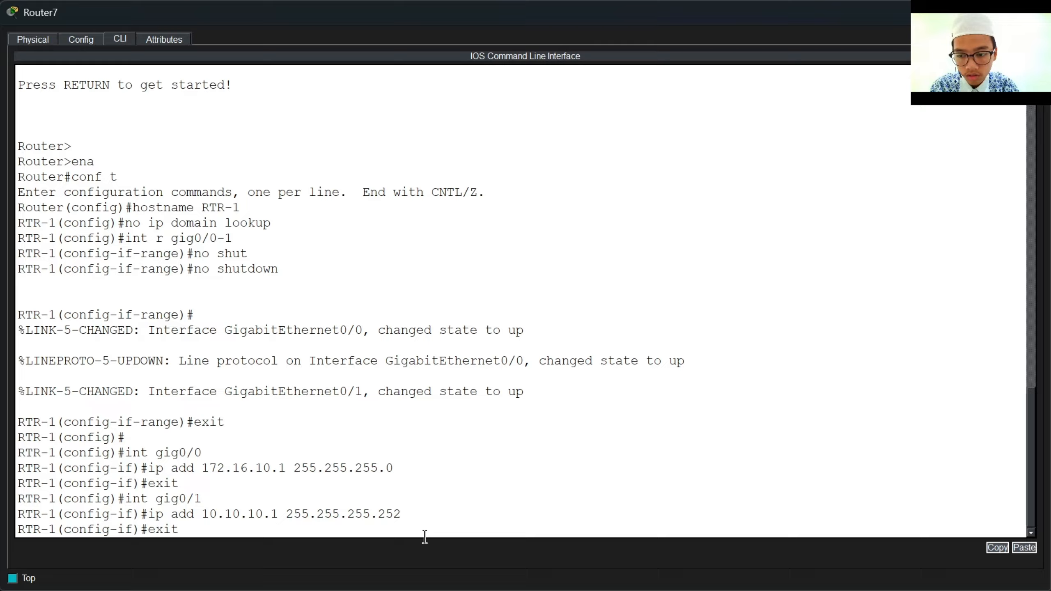
{"action": "key", "text": "Return"}
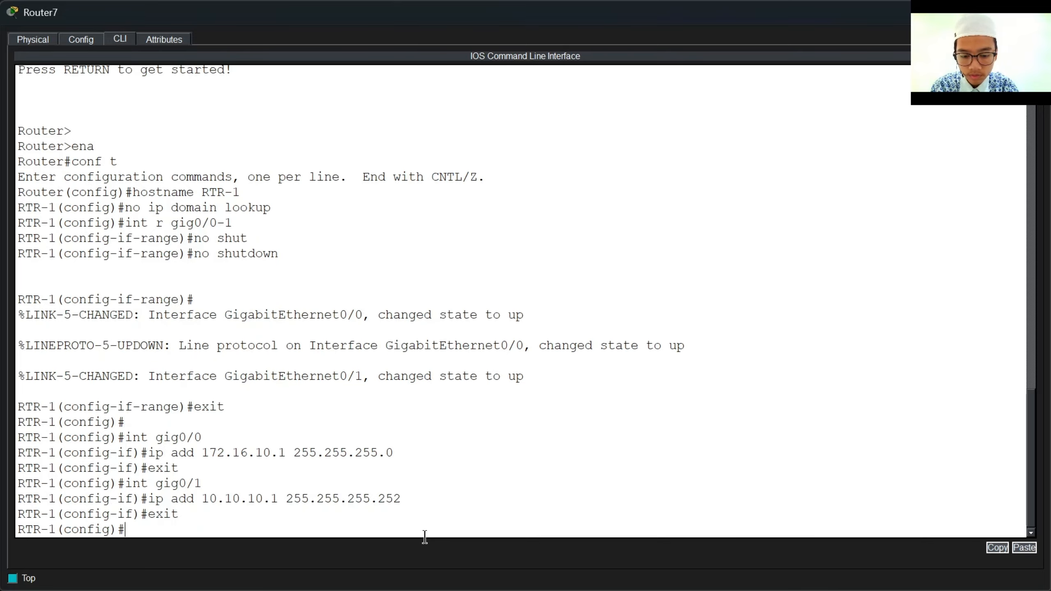
Save RTR-1's configuration with the command do wr and go back to the network topology.
{"action": "key", "text": "Return"}
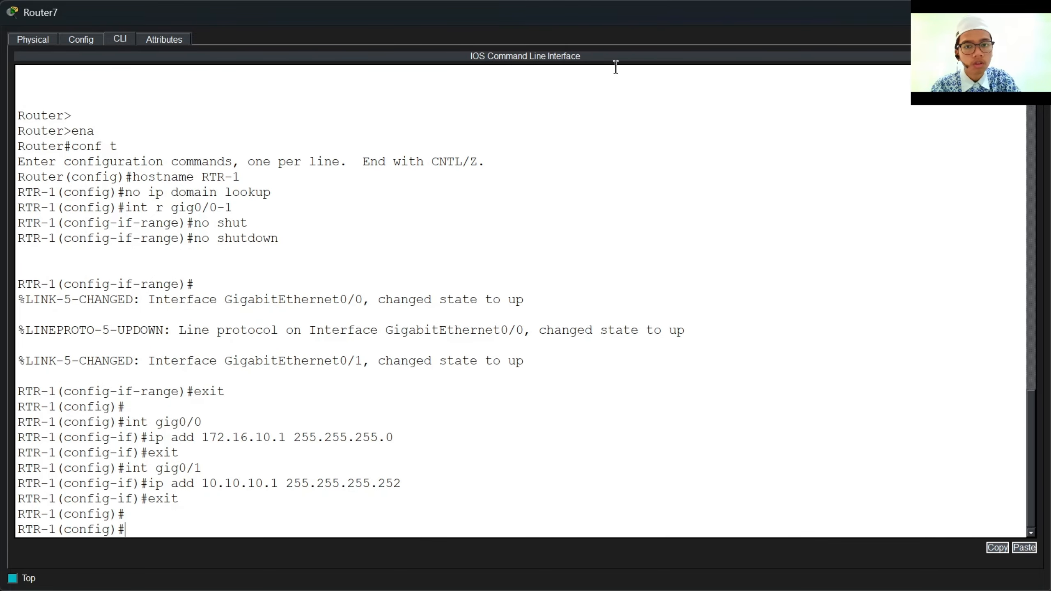
{"action": "type", "text": "do wr"}
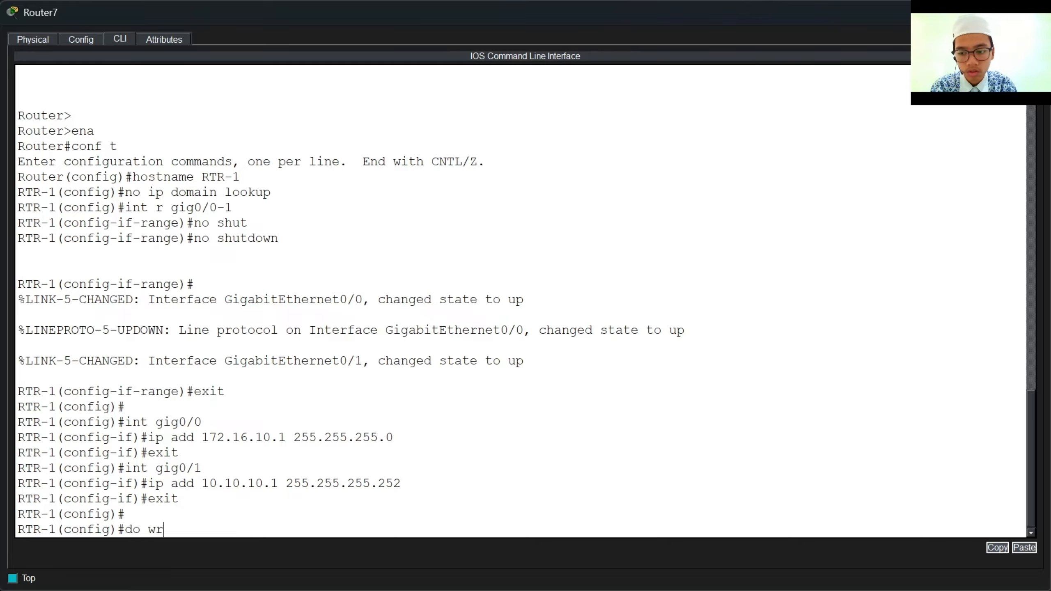
{"action": "key", "text": "Return"}
{"action": "key", "text": "Return"}
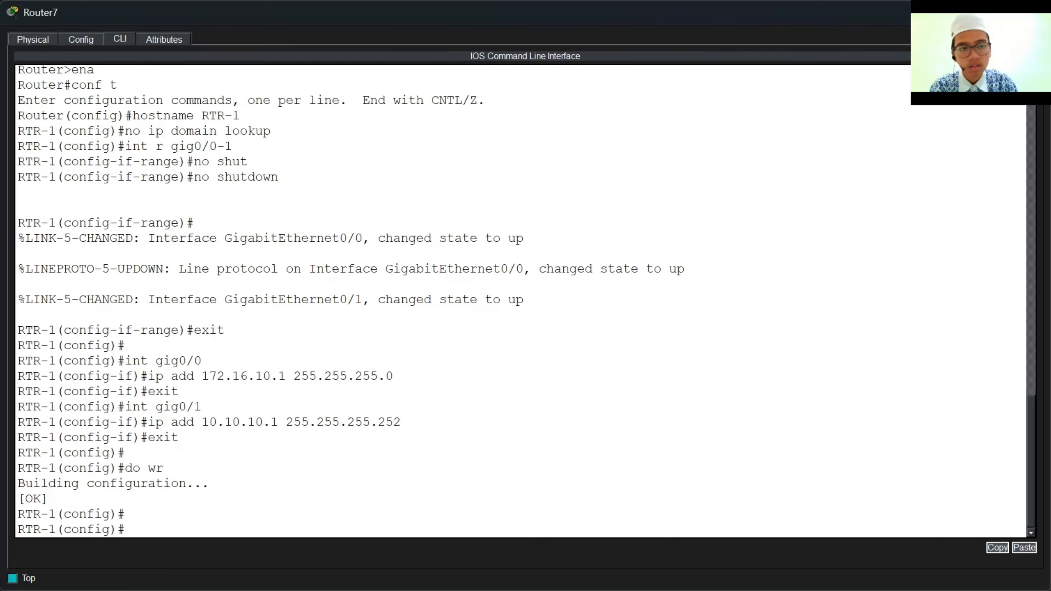
{"action": "left_click", "coordinate": [957, 12]}
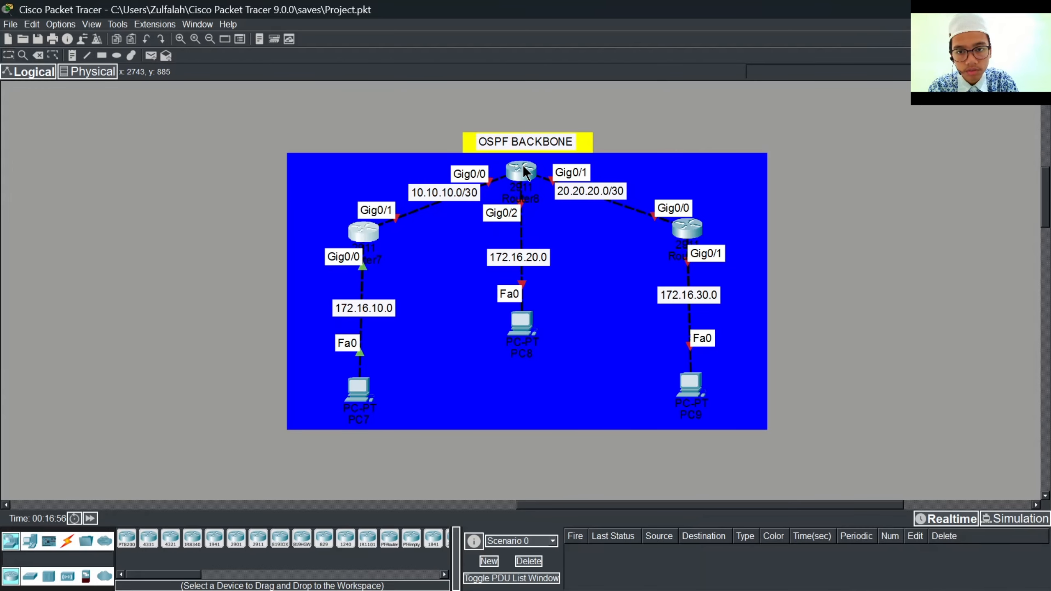
Open Router8's command line, run ena, and enter global configuration mode with conf t.
{"action": "left_click", "coordinate": [524, 170]}
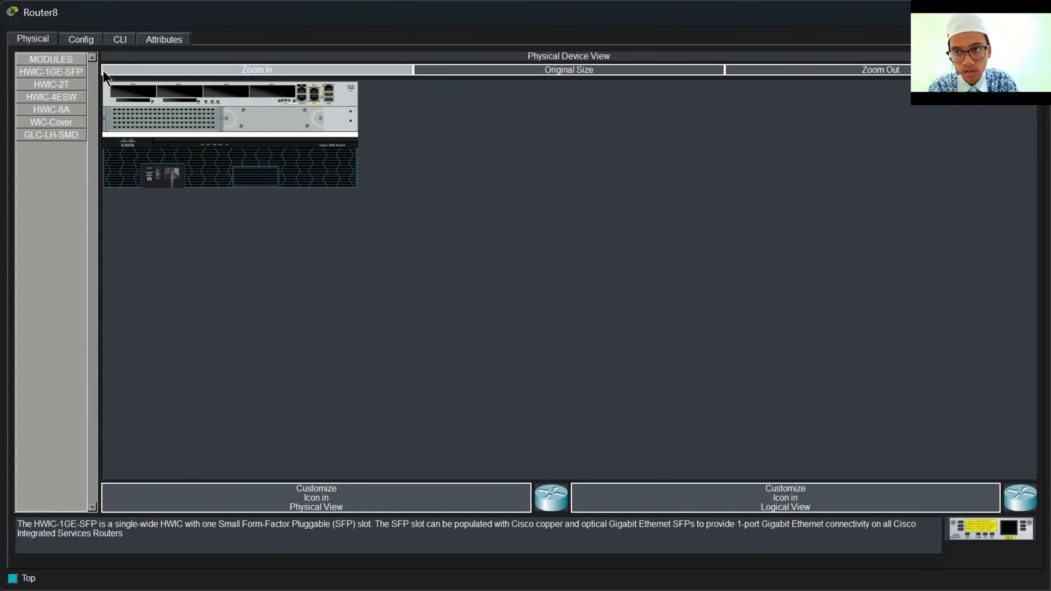
{"action": "left_click", "coordinate": [120, 39]}
{"action": "key", "text": "Return"}
{"action": "key", "text": "Return"}
{"action": "type", "text": "en"}
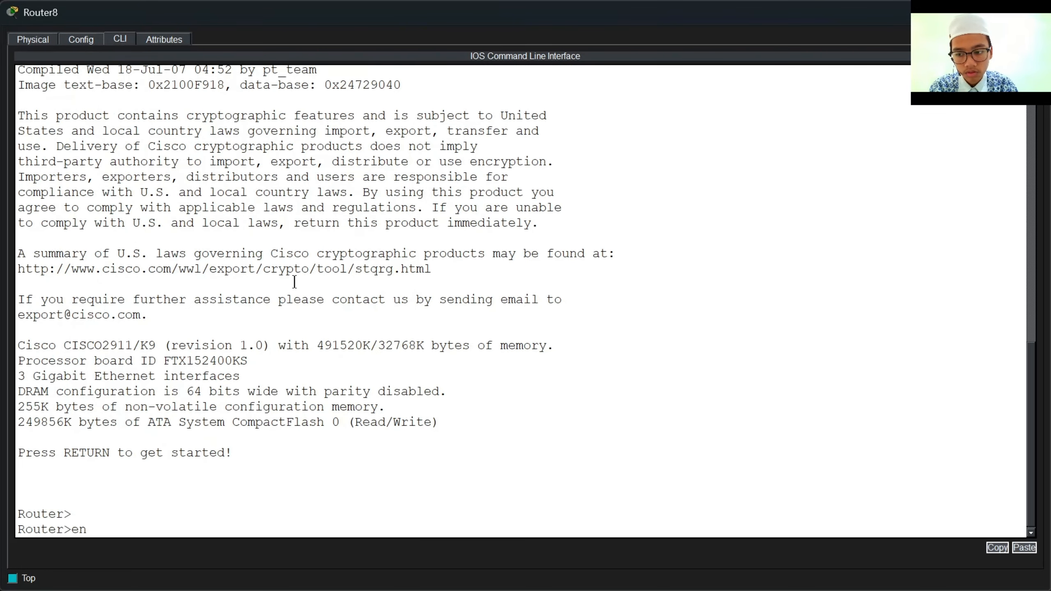
{"action": "type", "text": "a"}
{"action": "key", "text": "Return"}
{"action": "type", "text": "conf t"}
{"action": "key", "text": "Return"}
{"action": "key", "text": "Return"}
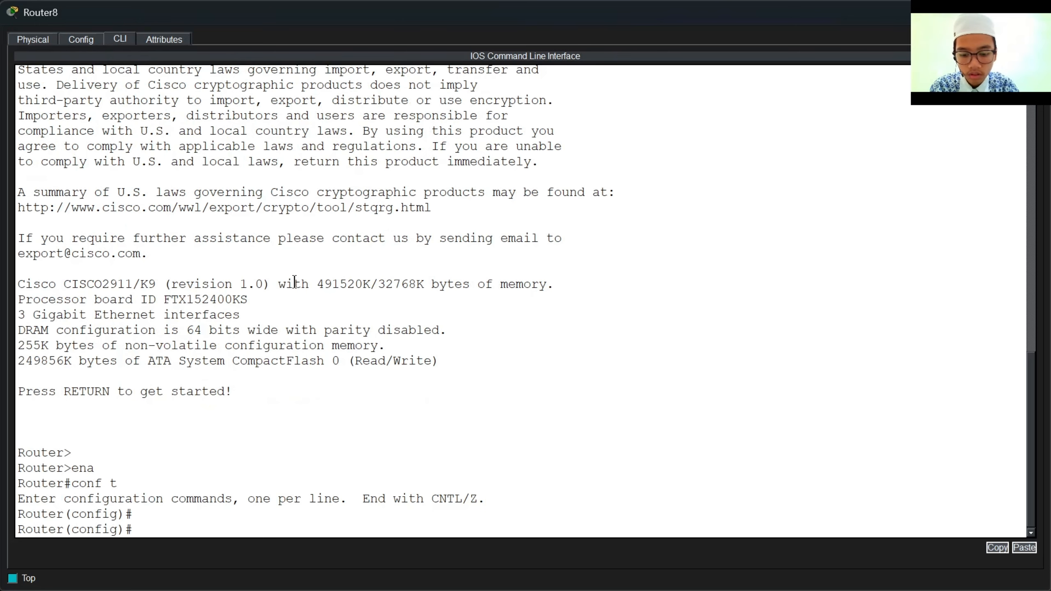
Set Router8's hostname to RTR-2.
{"action": "type", "text": "hostname"}
{"action": "key", "text": "Caps_Lock"}
{"action": "type", "text": "RT"}
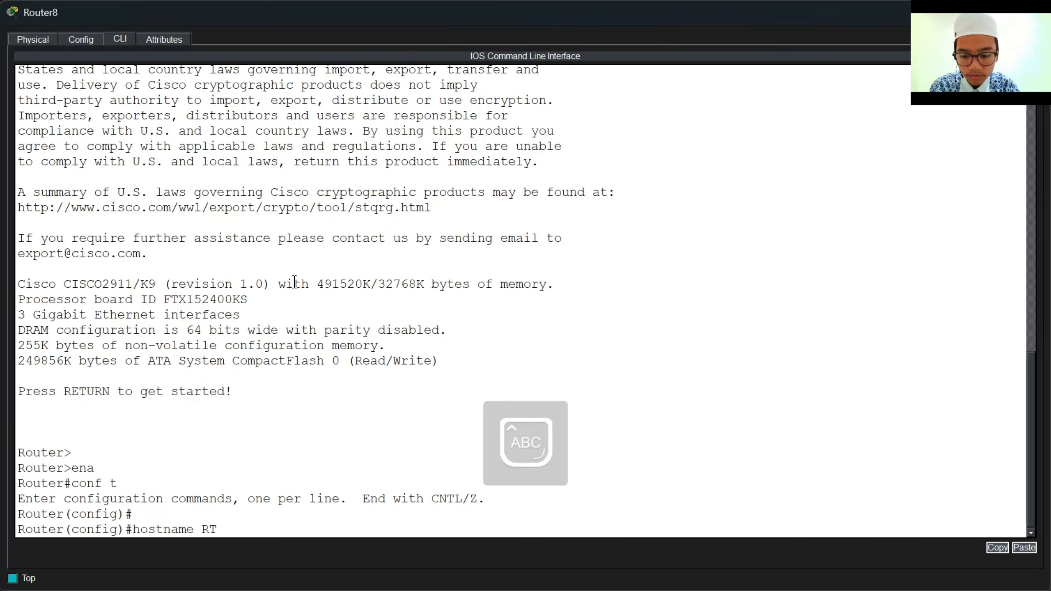
{"action": "type", "text": "R-2"}
{"action": "key", "text": "Return"}
{"action": "key", "text": "Caps_Lock"}
Disable DNS name resolution on RTR-2 with the command no ip domain lookup.
{"action": "type", "text": "noi"}
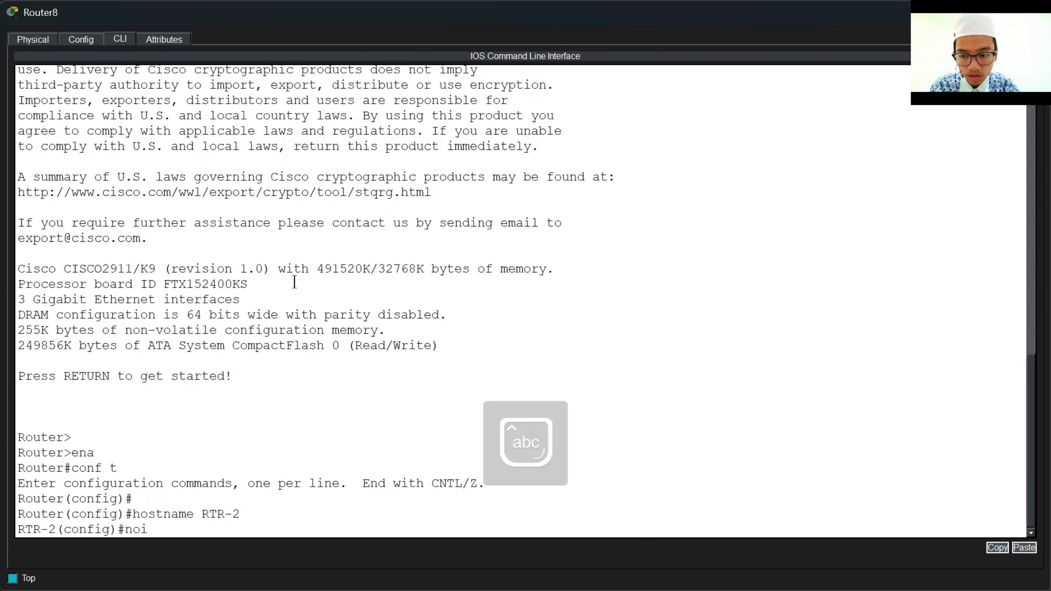
{"action": "type", "text": " i"}
{"action": "key", "text": "BackSpace"}
{"action": "key", "text": "BackSpace"}
{"action": "key", "text": "BackSpace"}
{"action": "type", "text": "ip do"}
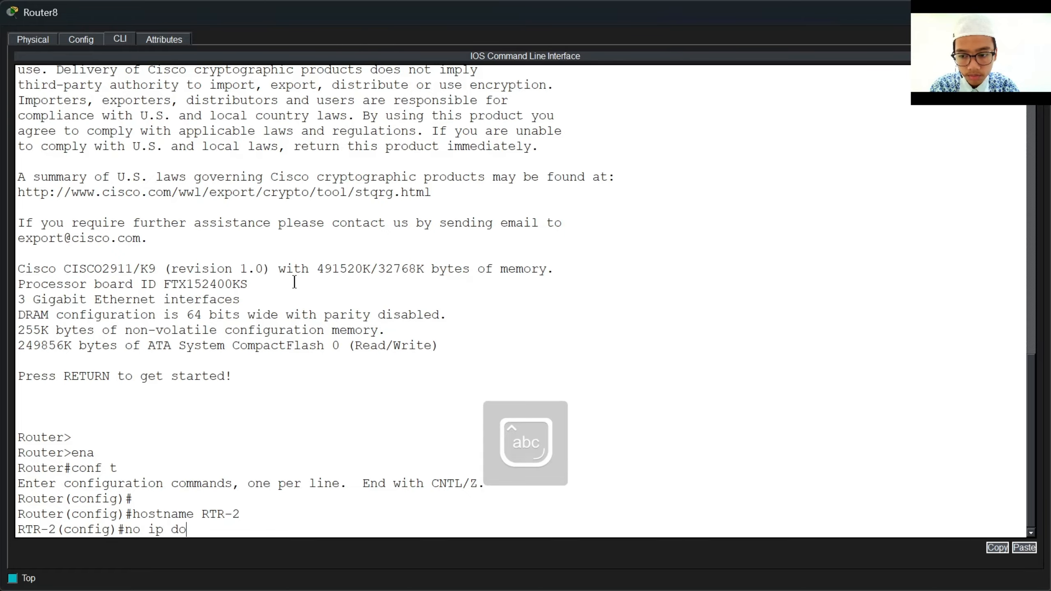
{"action": "type", "text": "main look"}
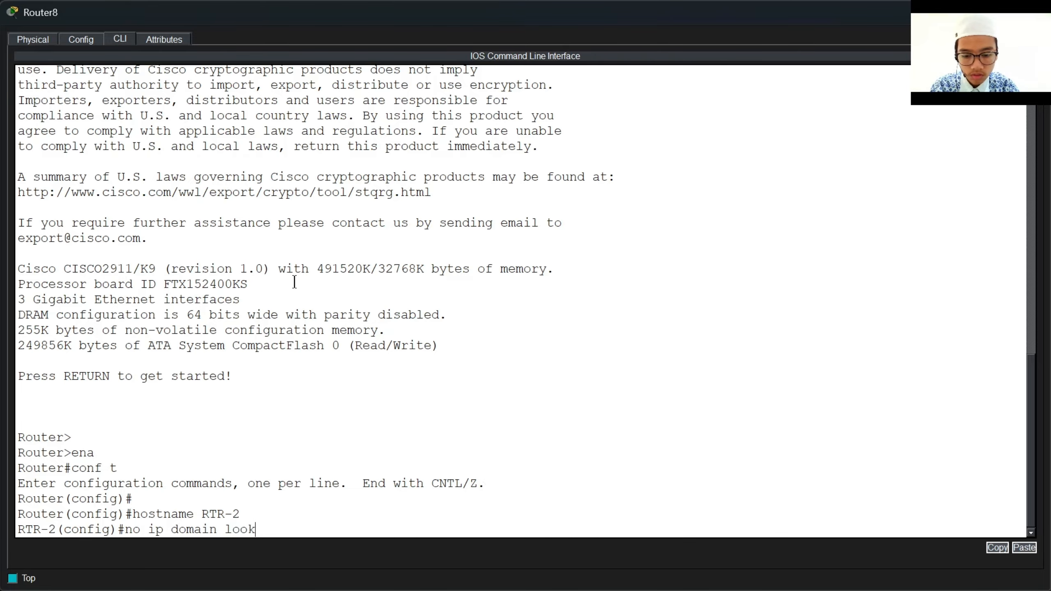
{"action": "type", "text": "up"}
{"action": "key", "text": "Return"}
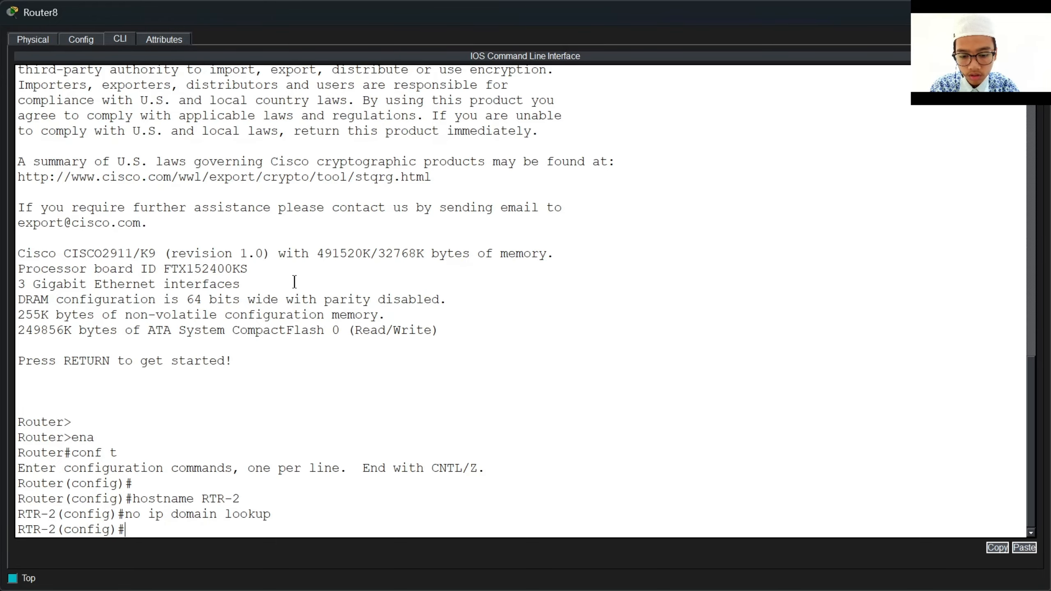
Enter range configuration on RTR-2 for interfaces gig0/0-2 with the command int r gig0/0-2.
{"action": "type", "text": "int r fa0/"}
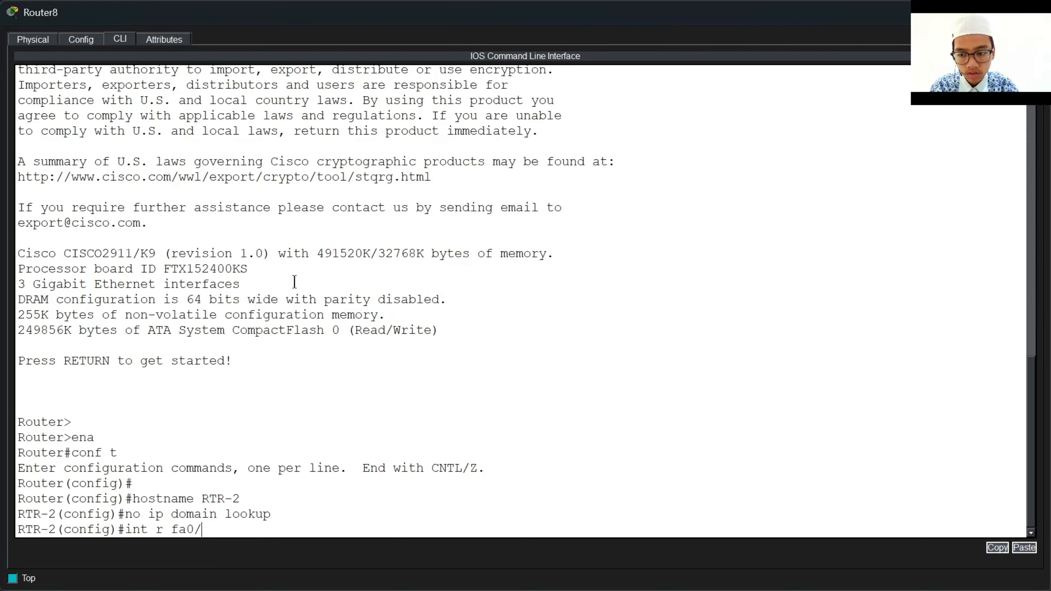
{"action": "key", "text": "BackSpace"}
{"action": "key", "text": "BackSpace"}
{"action": "key", "text": "BackSpace"}
{"action": "key", "text": "BackSpace"}
{"action": "type", "text": "gig"}
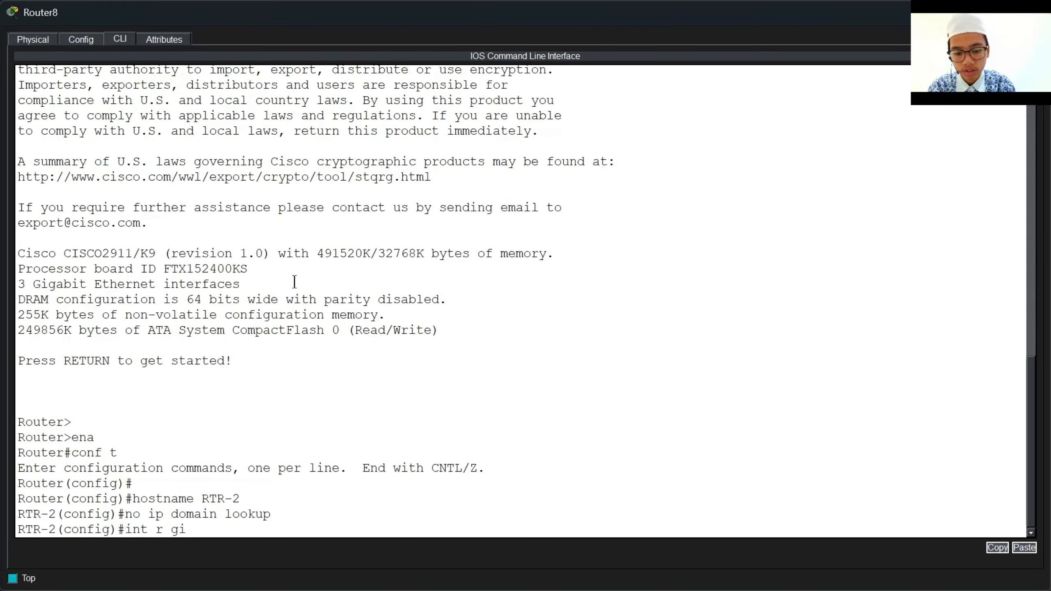
{"action": "type", "text": "0/0"}
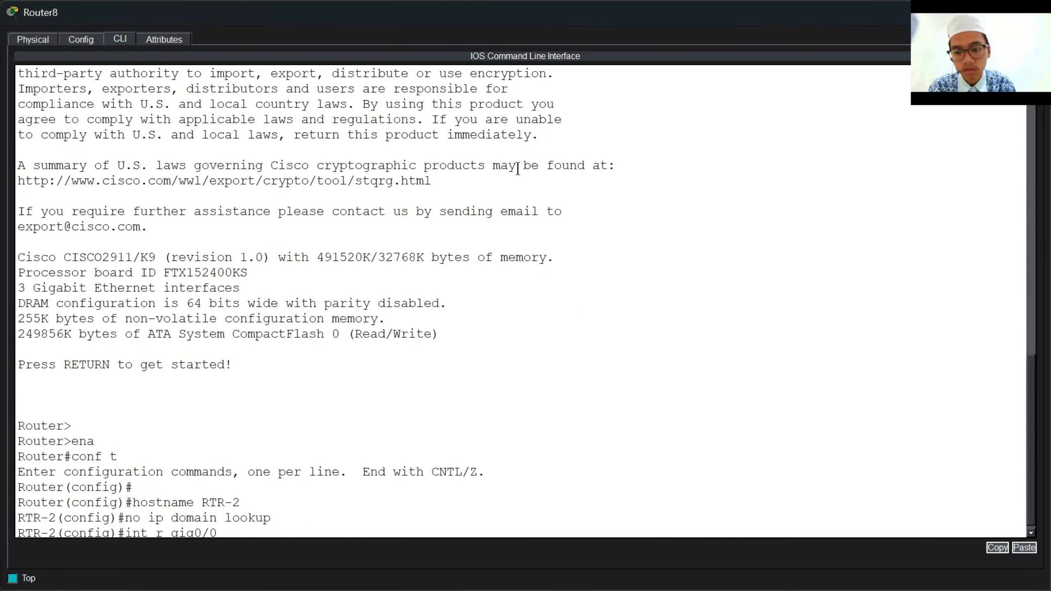
{"action": "type", "text": "2"}
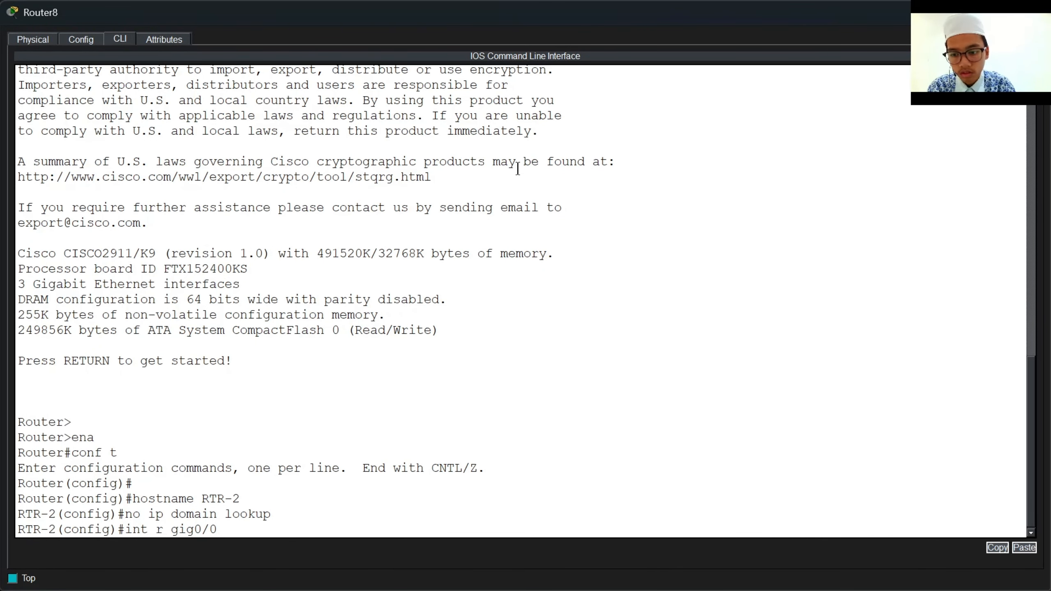
{"action": "type", "text": "-2"}
{"action": "key", "text": "Return"}
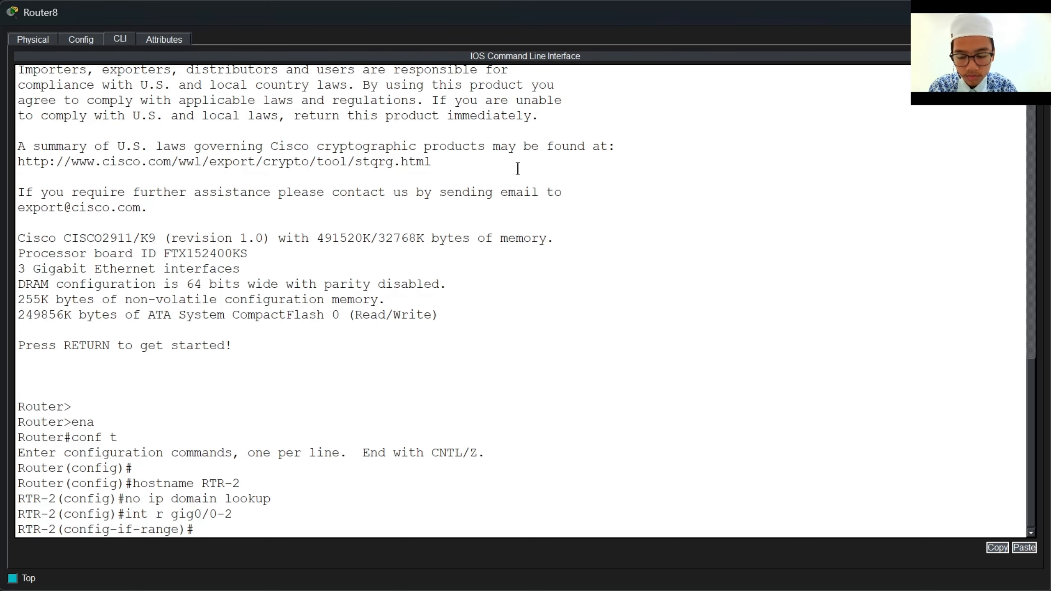
Enable the interface range with no shutdown and exit to global configuration mode.
{"action": "type", "text": "no shut"}
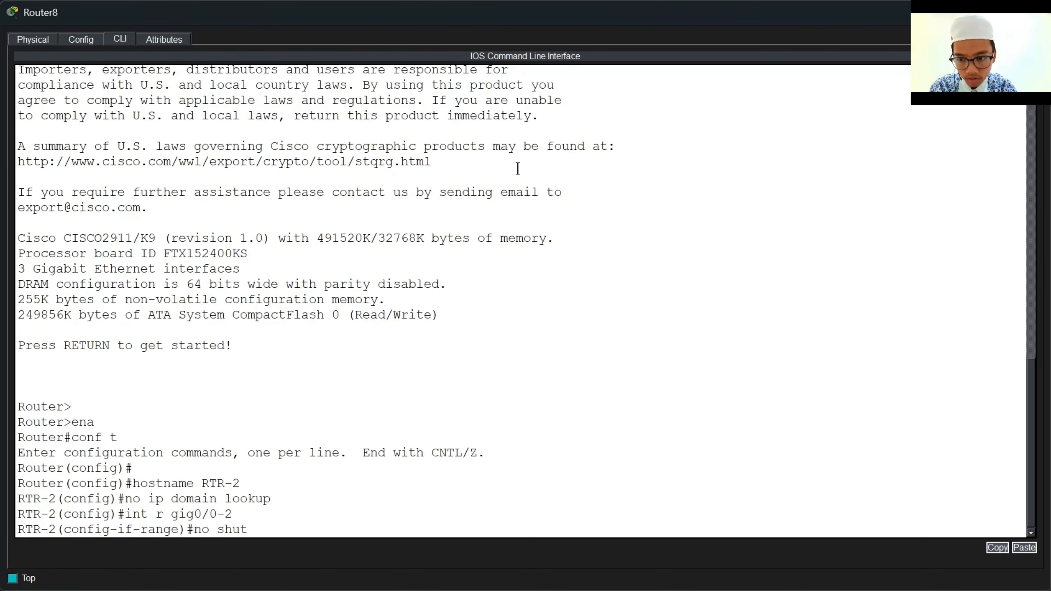
{"action": "key", "text": "Tab"}
{"action": "key", "text": "Return"}
{"action": "type", "text": "exit"}
{"action": "key", "text": "Return"}
{"action": "key", "text": "Return"}
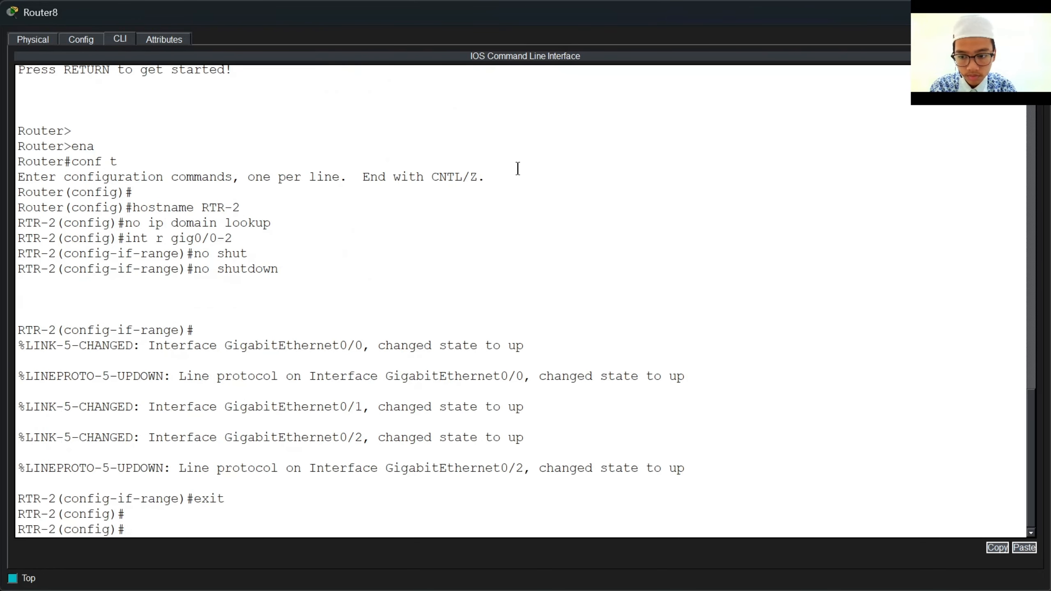
Check RTR-2's port labels in the topology and enter configuration mode for interface gig0/0.
{"action": "type", "text": "ip a"}
{"action": "key", "text": "BackSpace"}
{"action": "key", "text": "BackSpace"}
{"action": "key", "text": "BackSpace"}
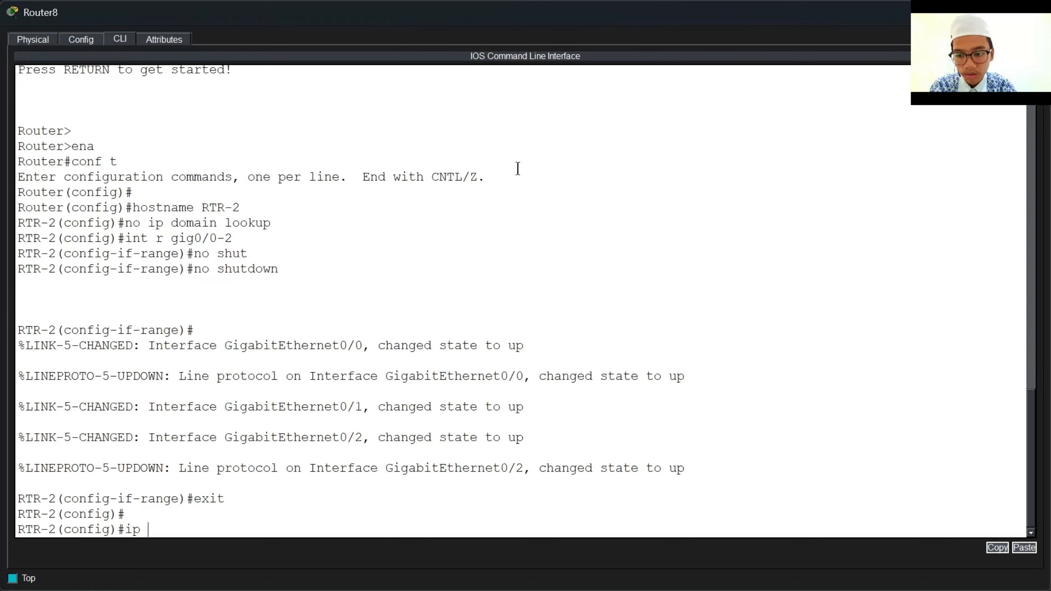
{"action": "type", "text": "nt"}
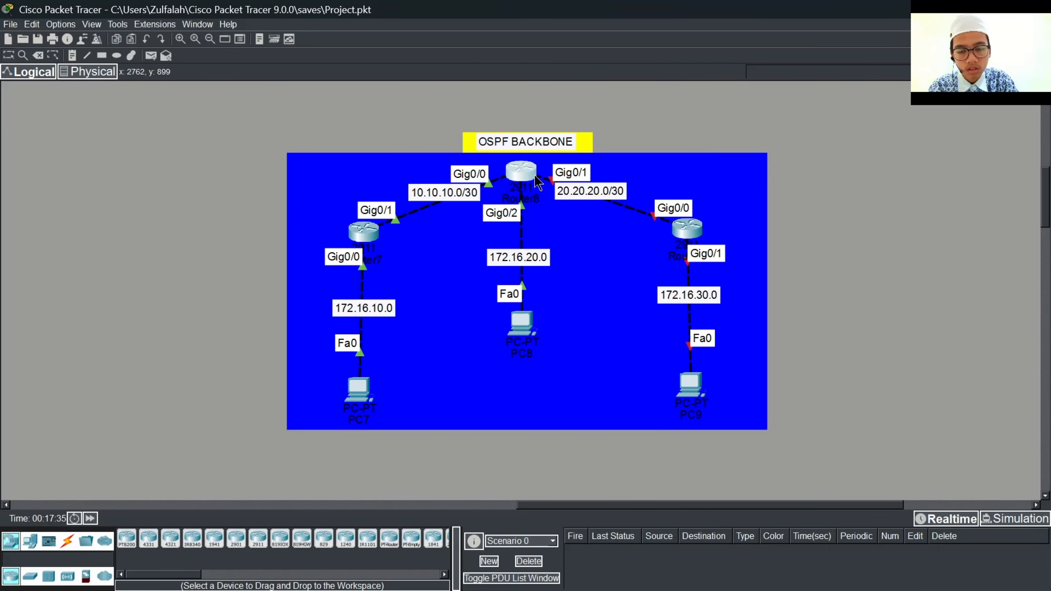
{"action": "left_click", "coordinate": [519, 171]}
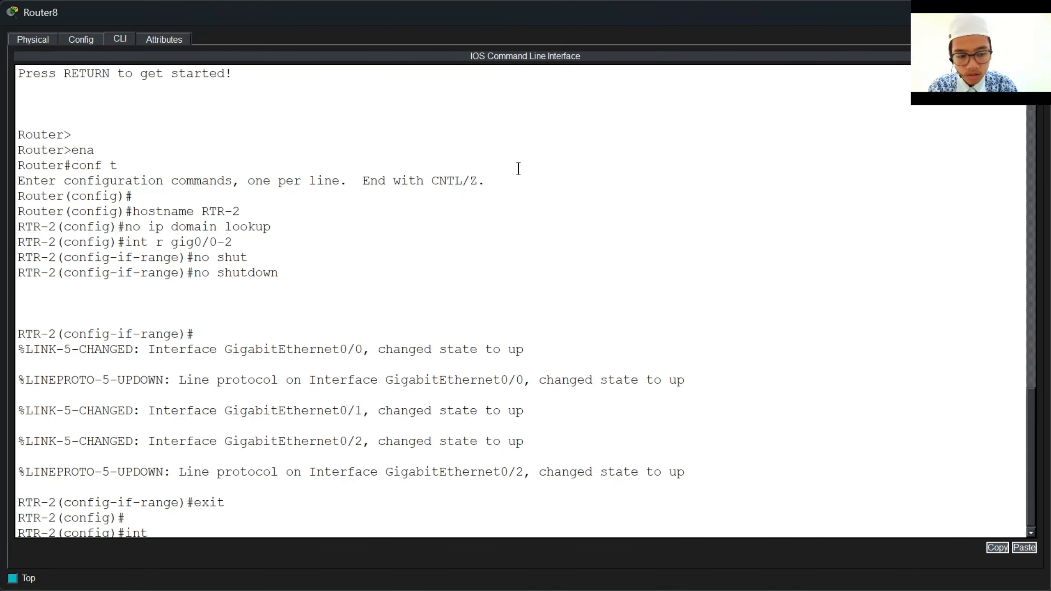
{"action": "right_click", "coordinate": [517, 169]}
{"action": "left_click", "coordinate": [449, 288]}
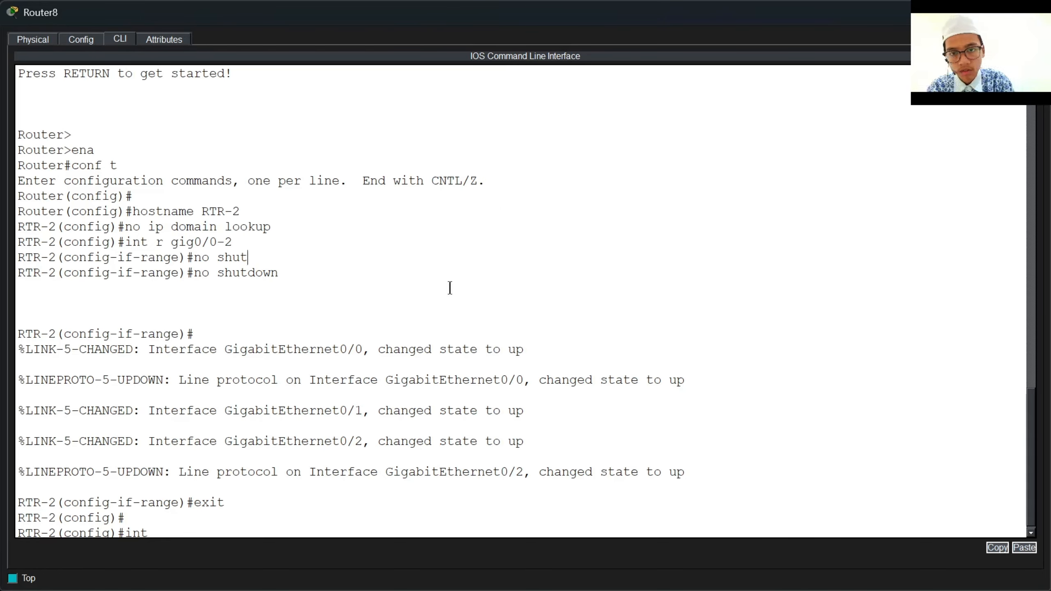
{"action": "type", "text": "g"}
{"action": "type", "text": "ig0/0"}
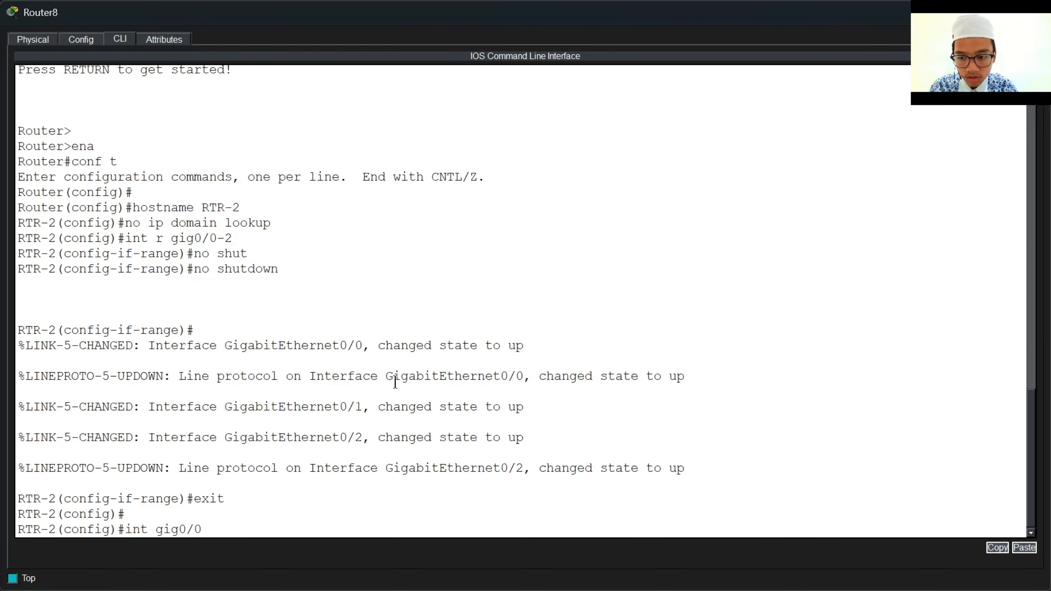
{"action": "key", "text": "Return"}
Assign IP address 10.10.10.2 with mask 255.255.255.252 to gig0/0 and exit the interface.
{"action": "type", "text": "ip add"}
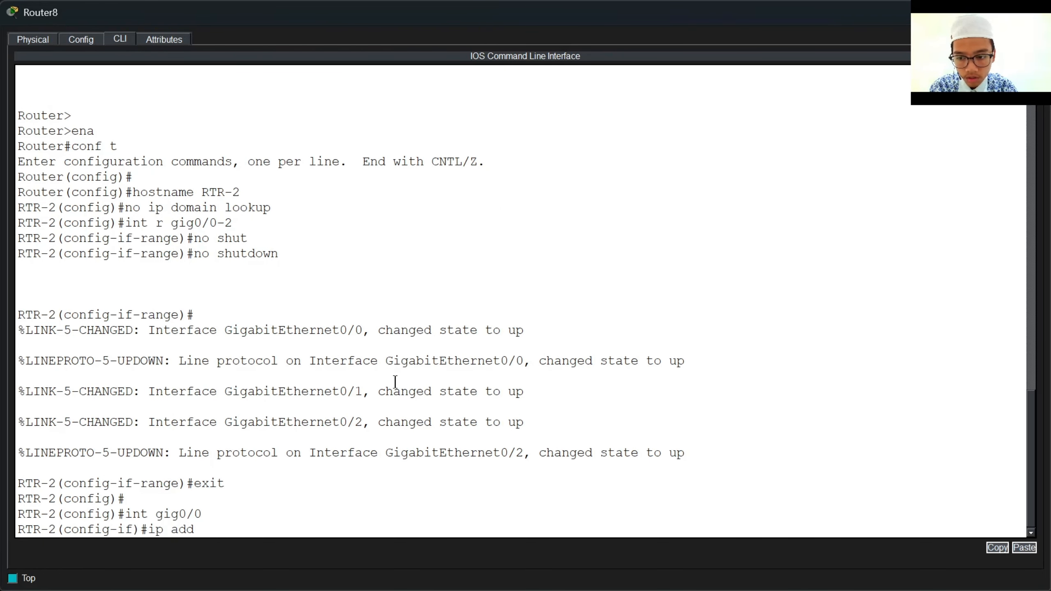
{"action": "type", "text": " 10.10.10."}
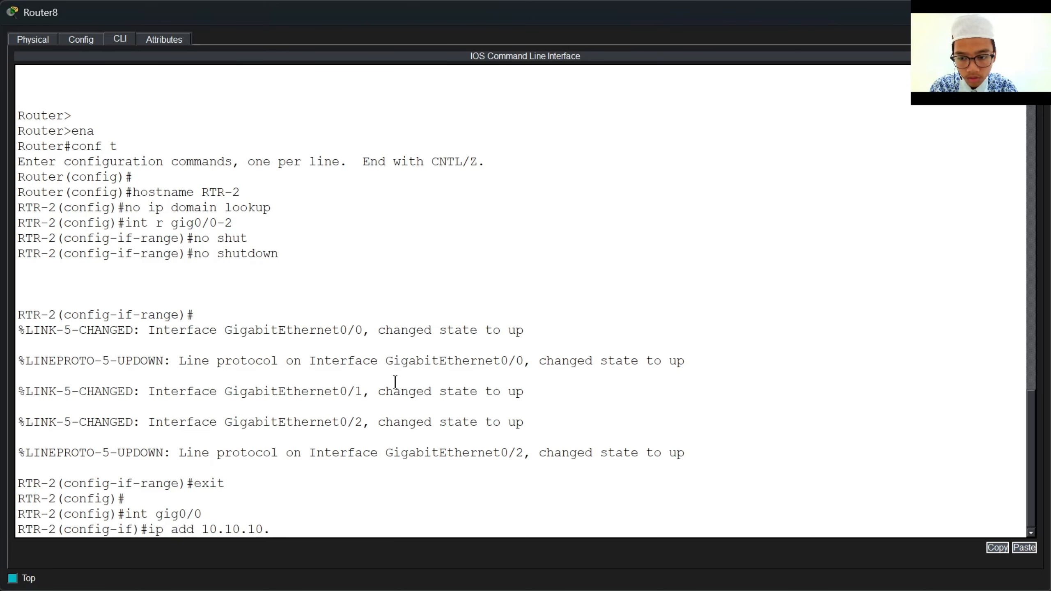
{"action": "type", "text": "2"}
{"action": "type", "text": " 255."}
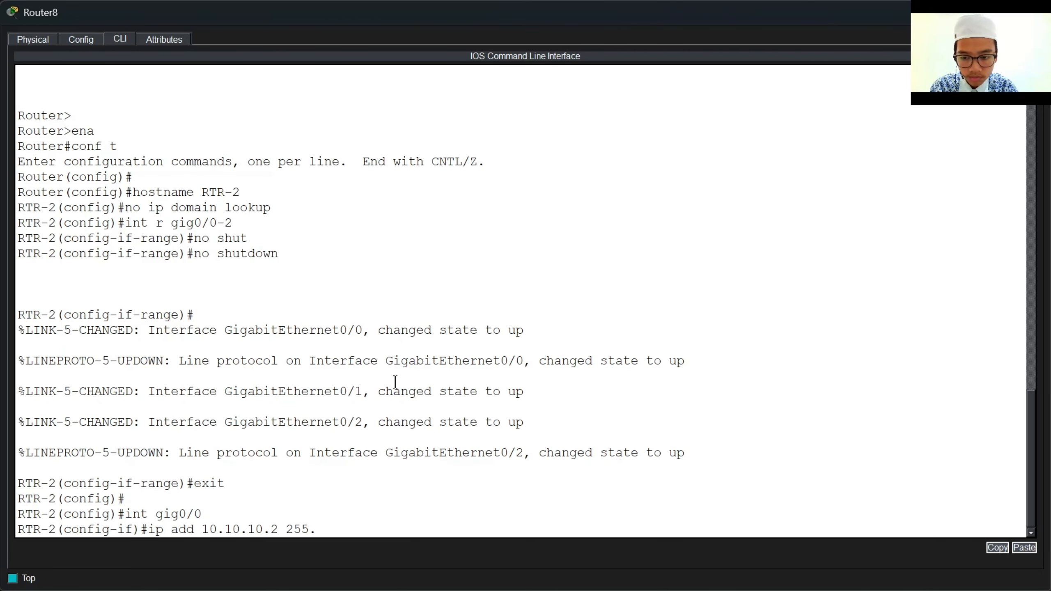
{"action": "type", "text": "255.255.252"}
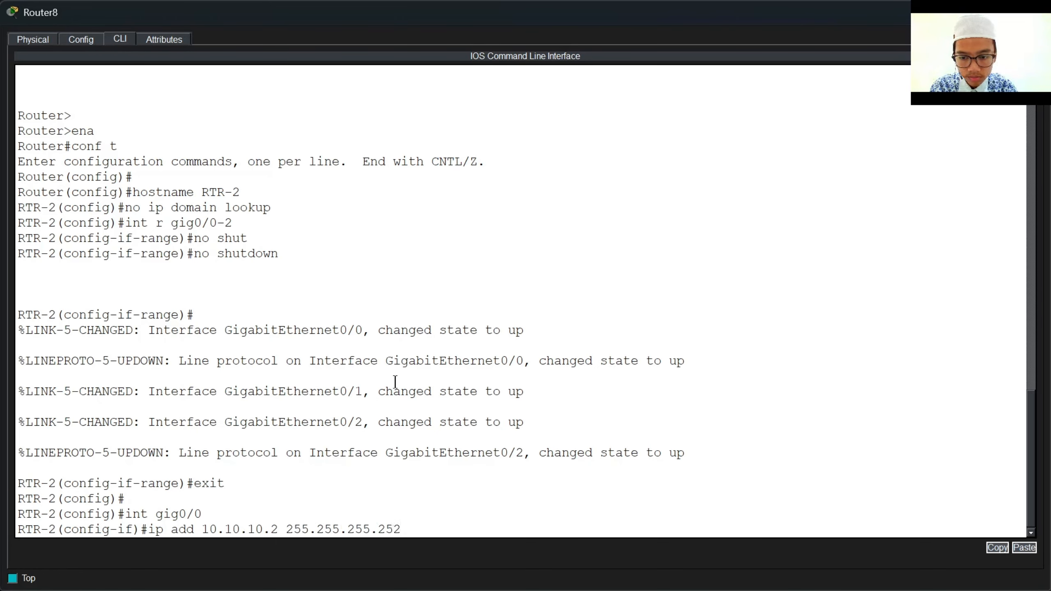
{"action": "key", "text": "Return"}
{"action": "type", "text": "exit"}
{"action": "key", "text": "Return"}
{"action": "key", "text": "Return"}
Check the topology for RTR-2's next link and enter configuration mode for interface gig0/1.
{"action": "type", "text": "int"}
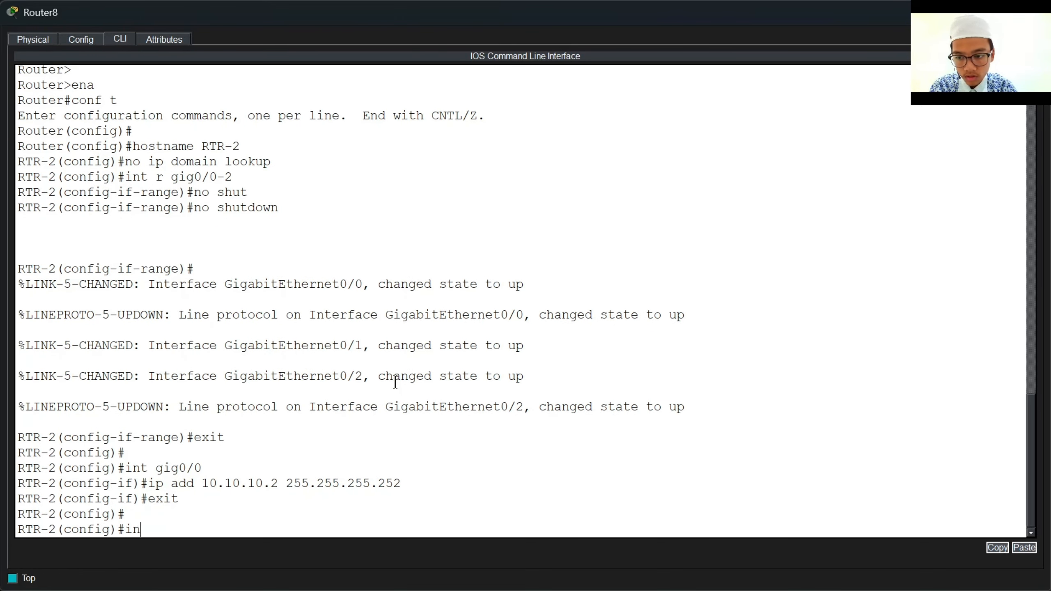
{"action": "type", "text": " gig0"}
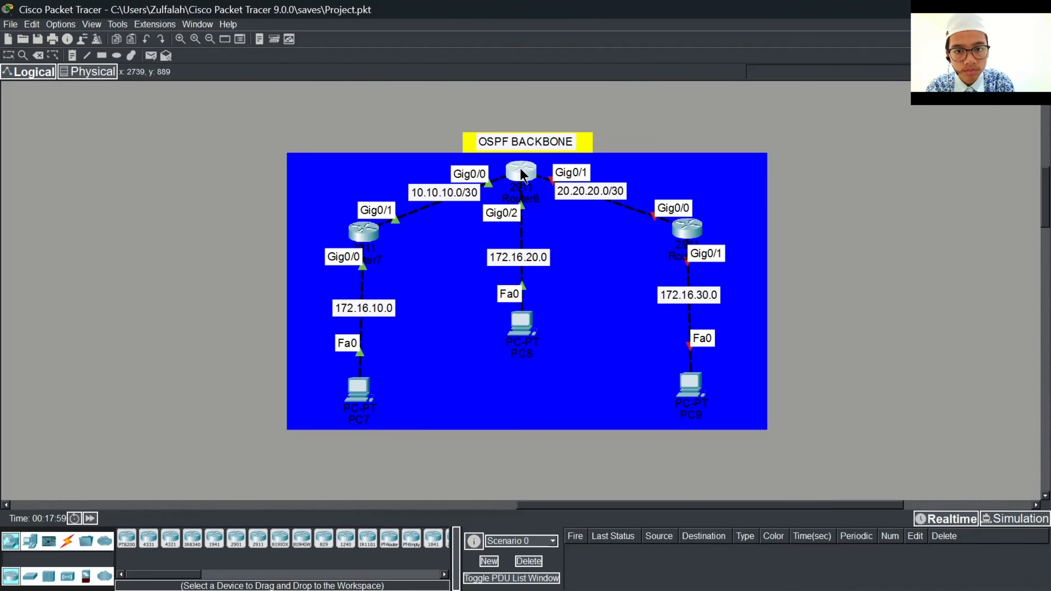
{"action": "left_click", "coordinate": [522, 174]}
{"action": "type", "text": "1"}
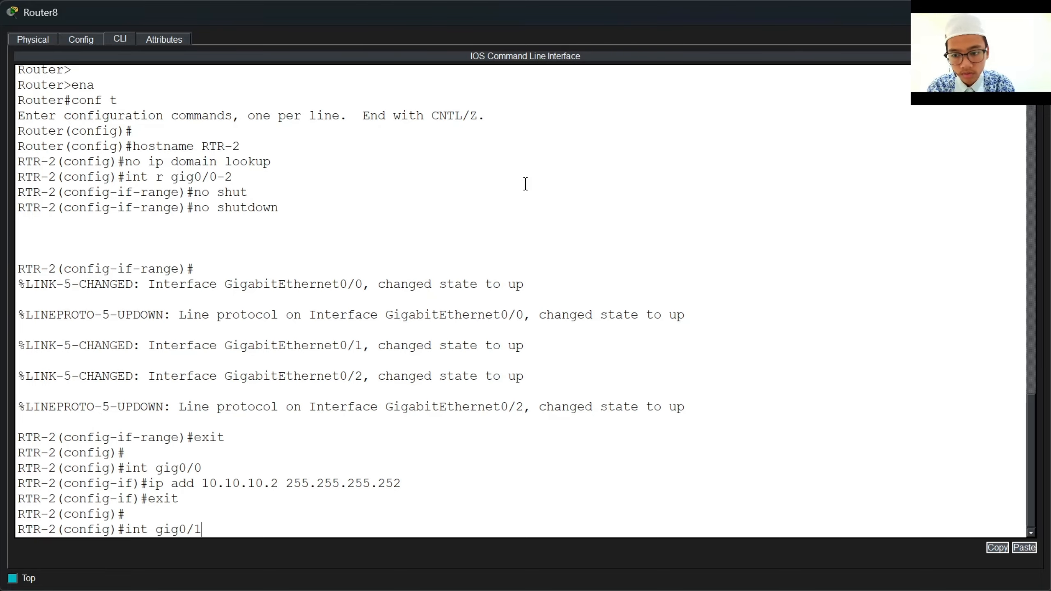
{"action": "key", "text": "Return"}
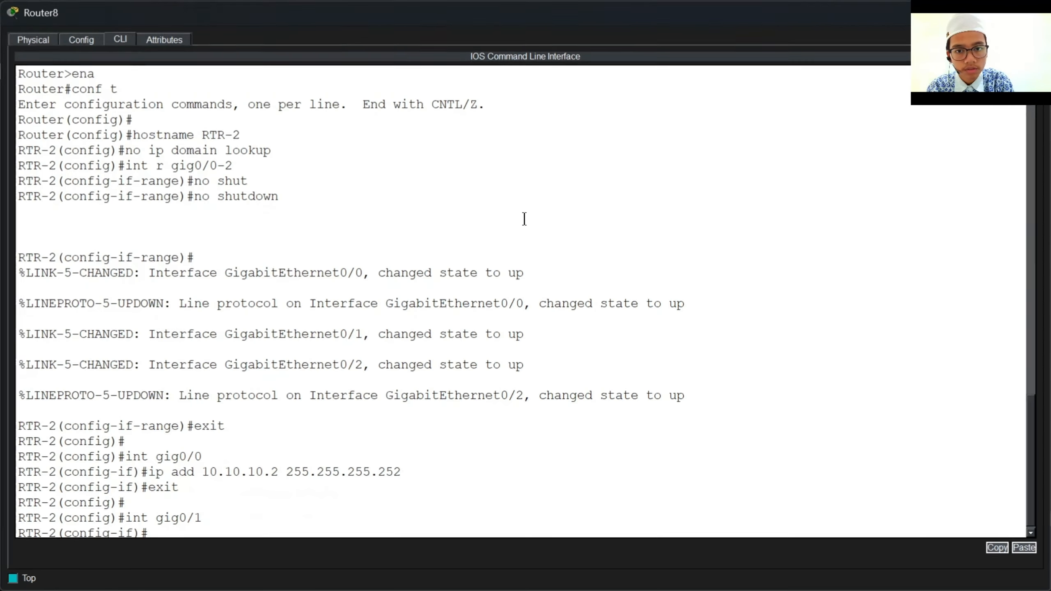
Try to assign IP address 20.20.20.1 with mask 255.255.255.252 to gig0/1 using ip addd.
{"action": "type", "text": "ip addd"}
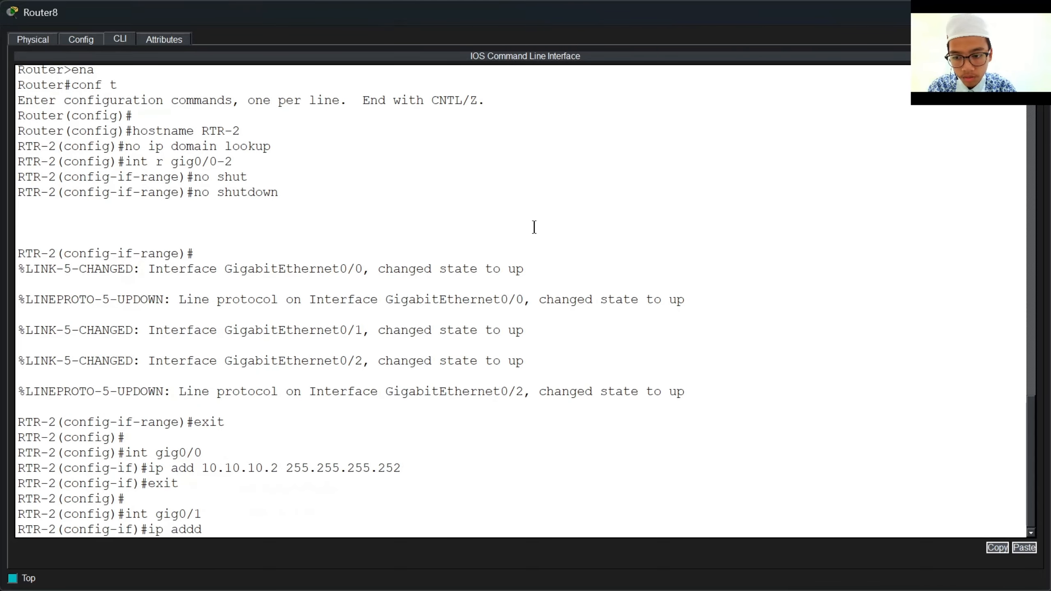
{"action": "type", "text": " 20.202.0"}
{"action": "key", "text": "BackSpace"}
{"action": "key", "text": "BackSpace"}
{"action": "key", "text": "BackSpace"}
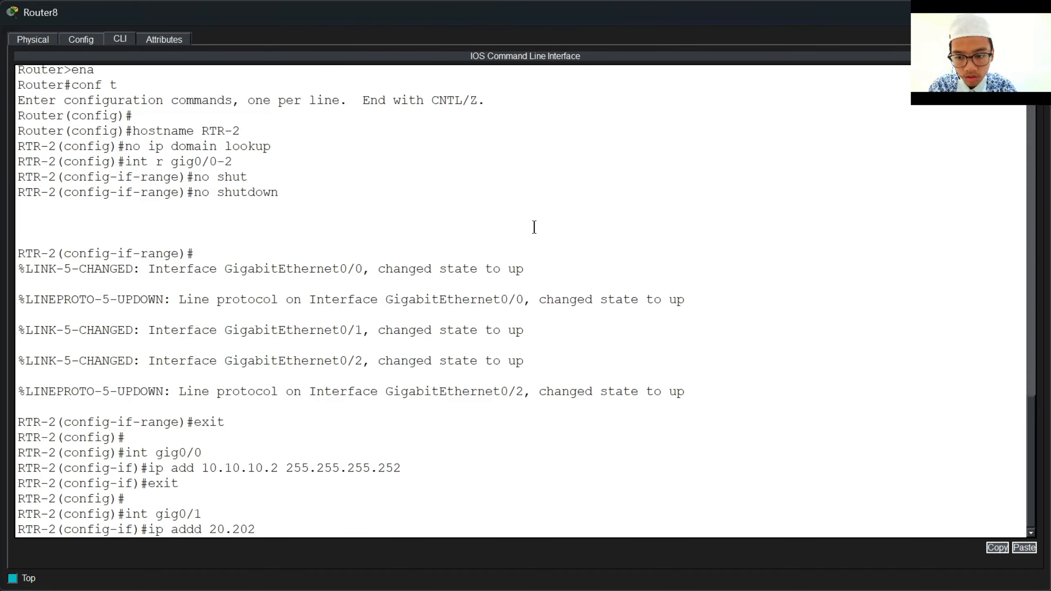
{"action": "type", "text": ".20.1 25"}
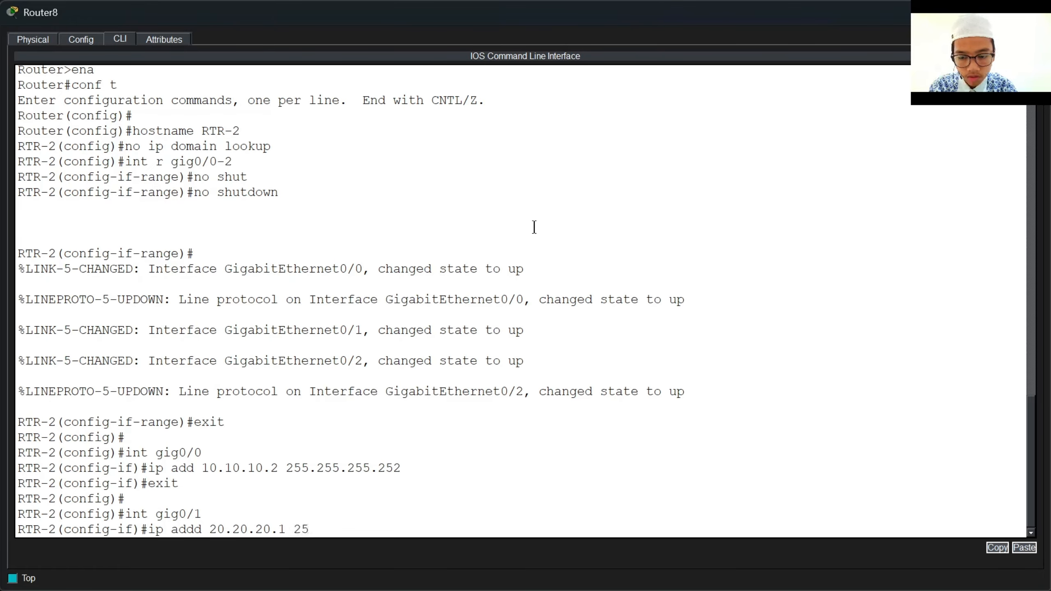
{"action": "type", "text": "5.255.255.252"}
{"action": "key", "text": "Return"}
Recall the address command, correct addd to add to assign 20.20.20.1 255.255.255.252 to gig0/1, and exit the interface.
{"action": "type", "text": "e"}
{"action": "key", "text": "BackSpace"}
{"action": "key", "text": "Up"}
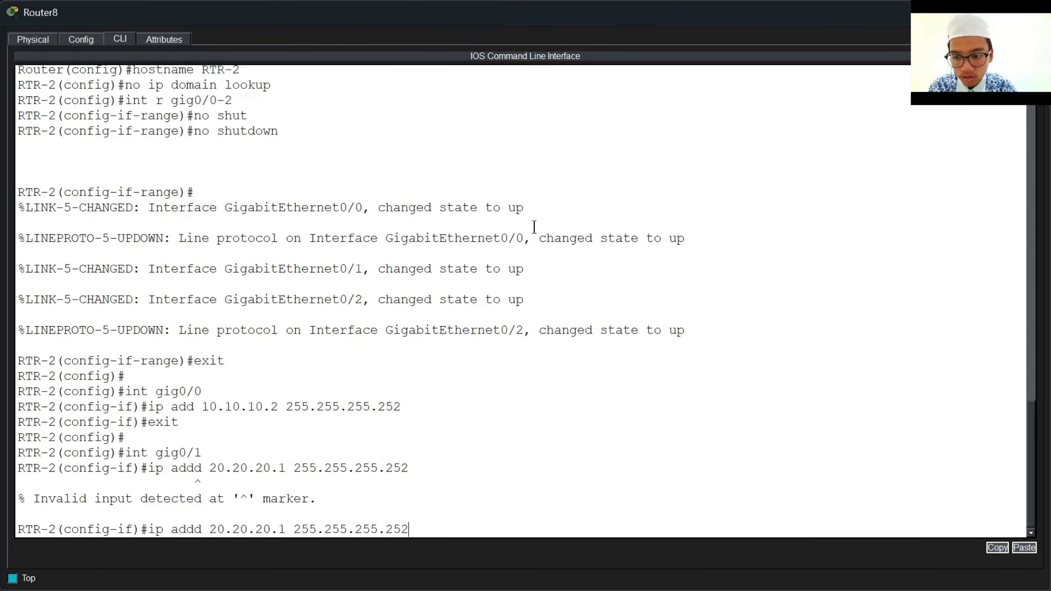
{"action": "key", "text": "Left"}
{"action": "key", "text": "Left"}
{"action": "key", "text": "Left"}
{"action": "key", "text": "Left"}
{"action": "key", "text": "Left"}
{"action": "key", "text": "Left"}
{"action": "key", "text": "Left"}
{"action": "key", "text": "Left"}
{"action": "key", "text": "Left"}
{"action": "key", "text": "Left"}
{"action": "key", "text": "Left"}
{"action": "key", "text": "Left"}
{"action": "key", "text": "Left"}
{"action": "key", "text": "Left"}
{"action": "key", "text": "Left"}
{"action": "key", "text": "BackSpace"}
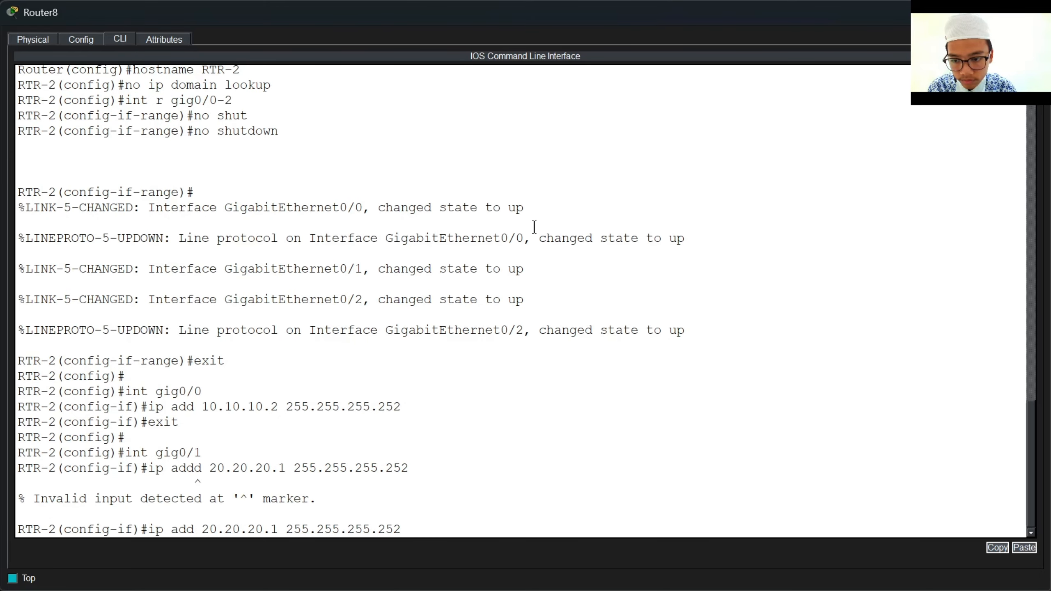
{"action": "key", "text": "Return"}
{"action": "type", "text": "exit"}
{"action": "key", "text": "Return"}
{"action": "key", "text": "Return"}
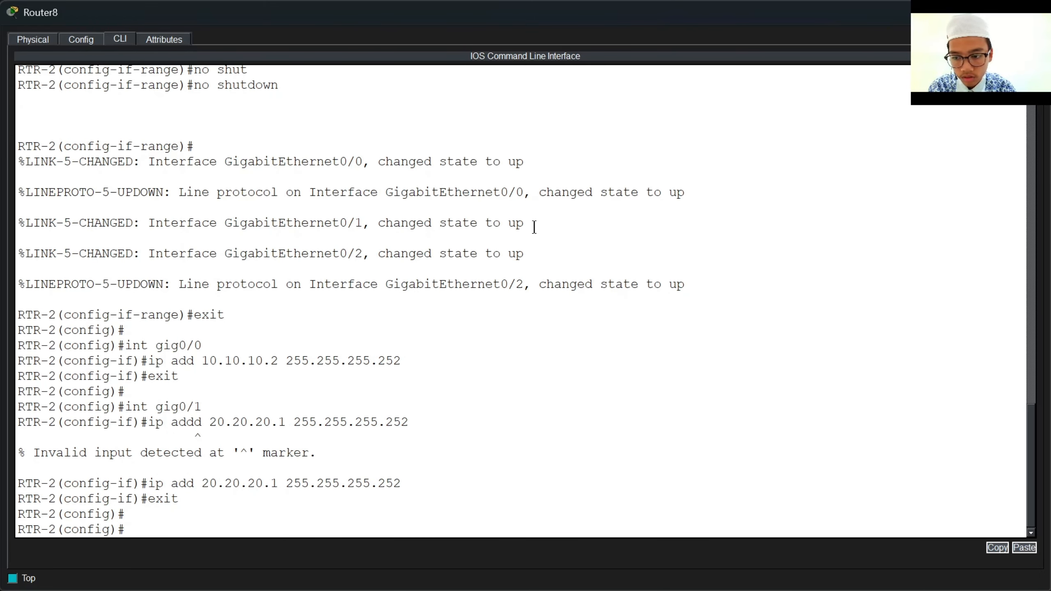
Enter configuration mode for RTR-2's interface gig0/2.
{"action": "type", "text": "int gig0"}
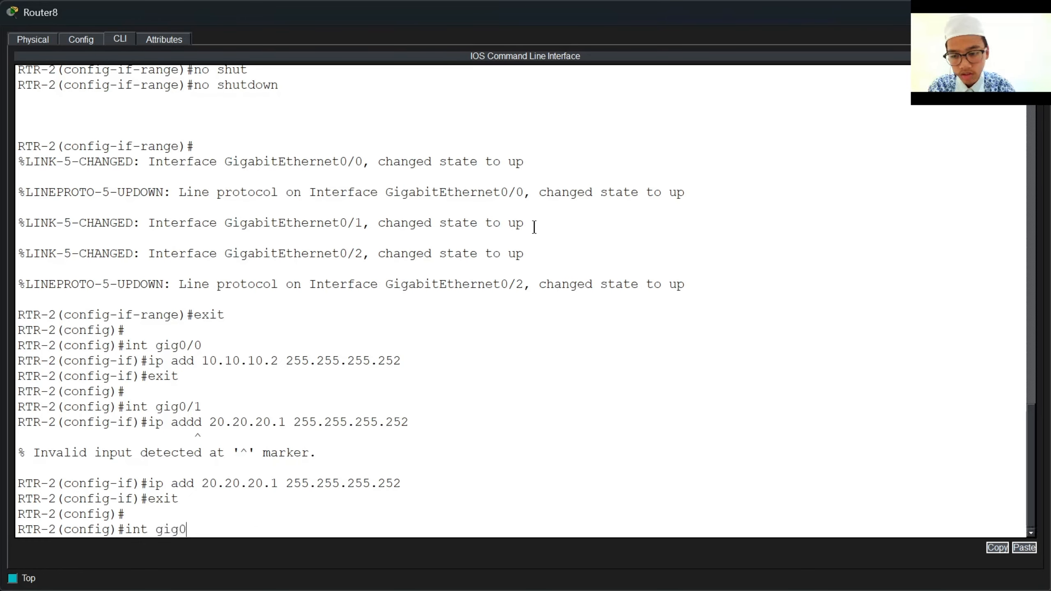
{"action": "type", "text": "/2"}
{"action": "key", "text": "Return"}
Assign IP address 172.16.20.1 with mask 255.255.255.0 to gig0/2 and exit to global configuration mode.
{"action": "type", "text": "ip"}
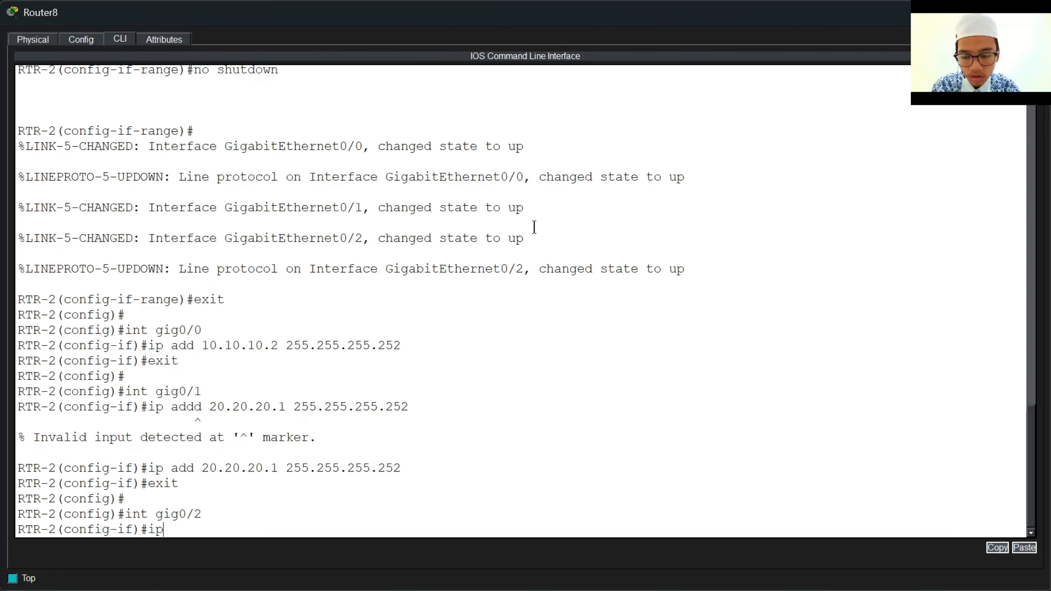
{"action": "type", "text": " add 172"}
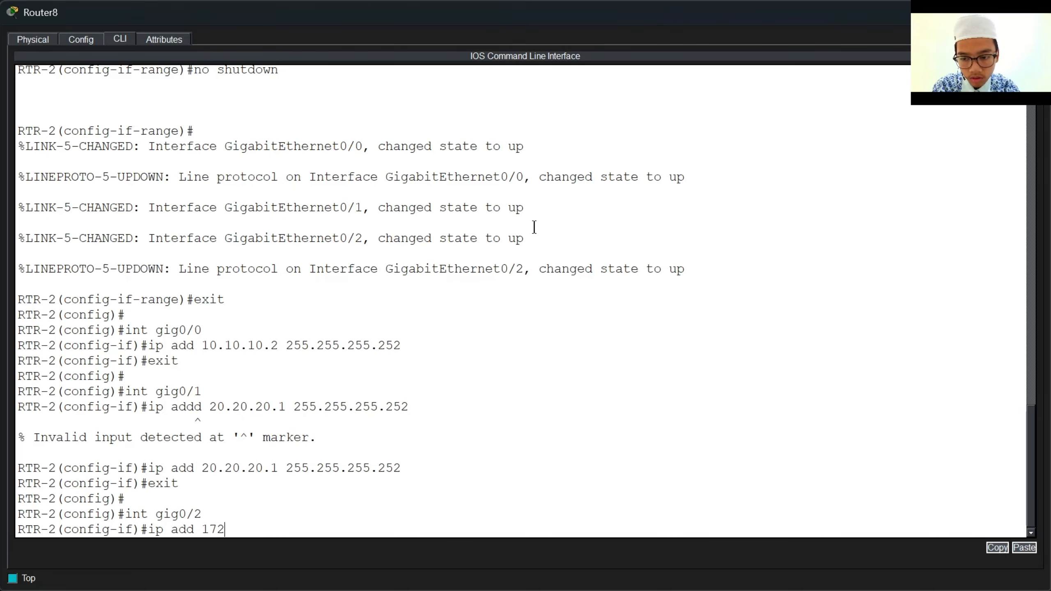
{"action": "type", "text": ".16.20"}
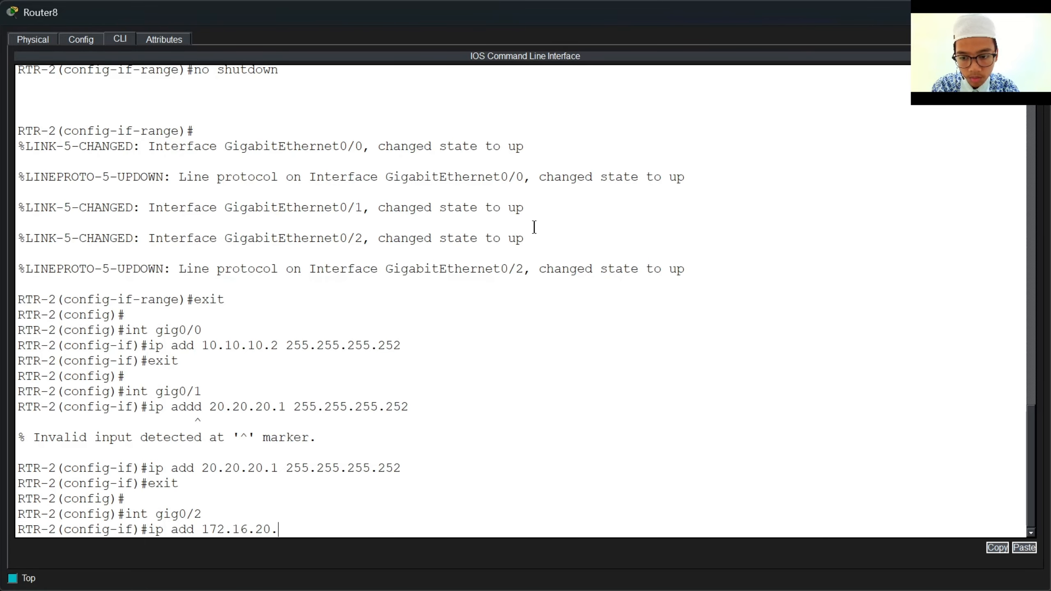
{"action": "type", "text": ".1 2"}
{"action": "key", "text": "BackSpace"}
{"action": "type", "text": "1 2"}
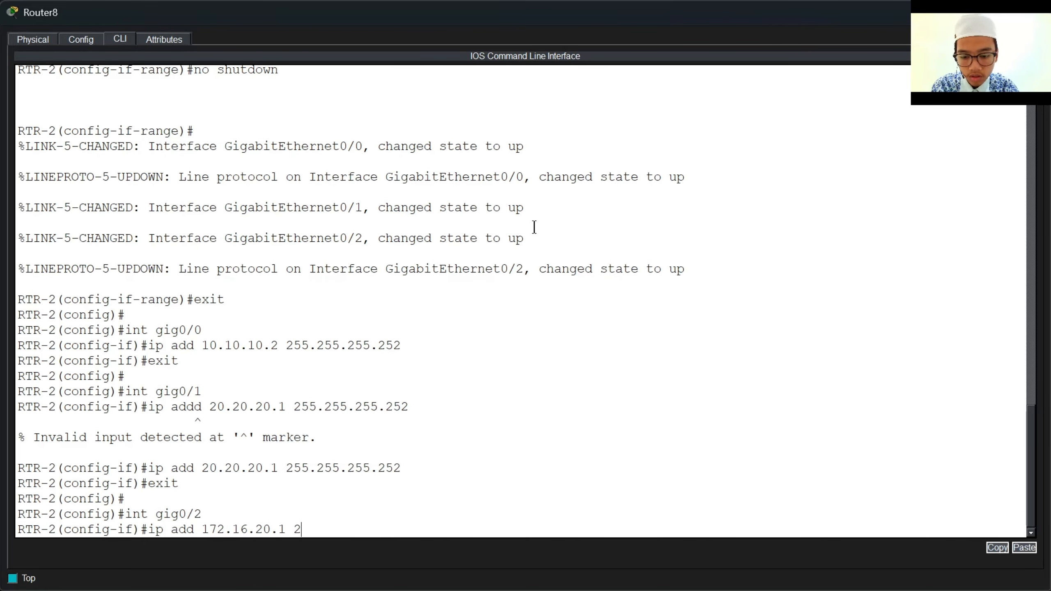
{"action": "type", "text": "55.255.255.25"}
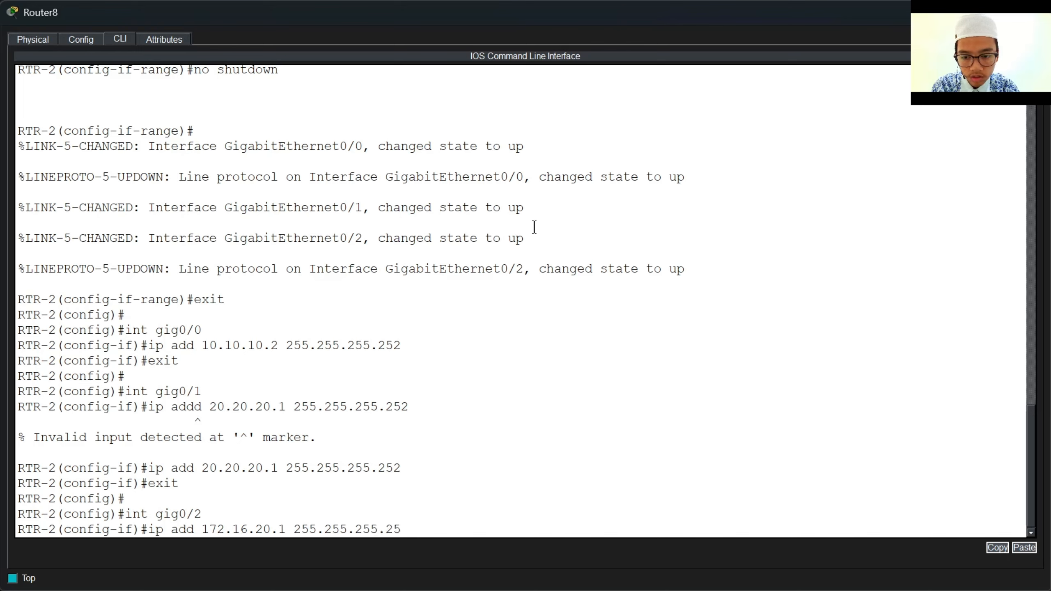
{"action": "key", "text": "BackSpace"}
{"action": "key", "text": "BackSpace"}
{"action": "type", "text": "0"}
{"action": "key", "text": "Return"}
{"action": "type", "text": "e"}
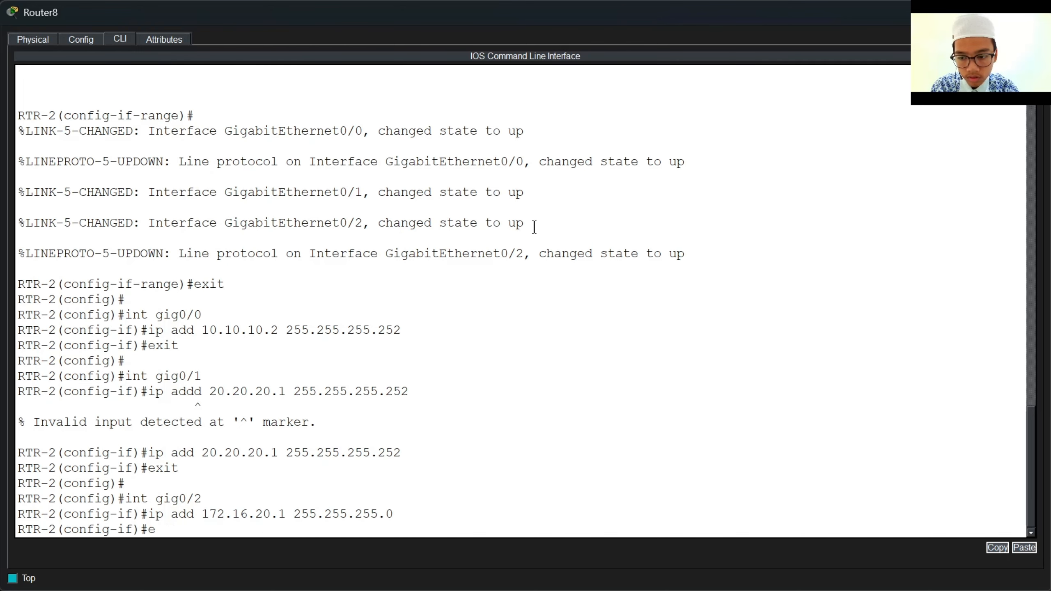
{"action": "key", "text": "BackSpace"}
{"action": "type", "text": "exit"}
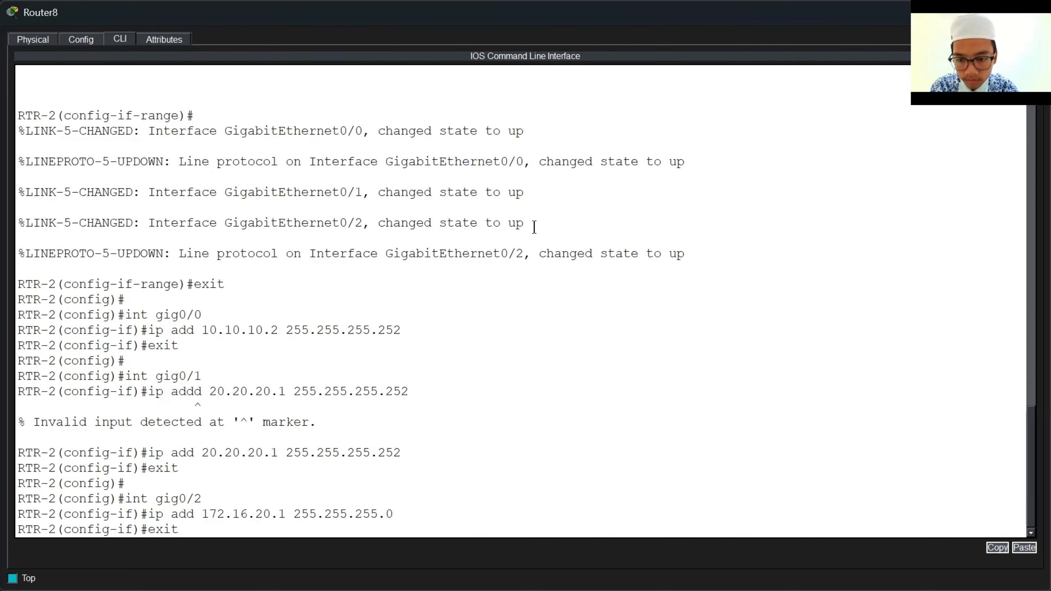
{"action": "key", "text": "Return"}
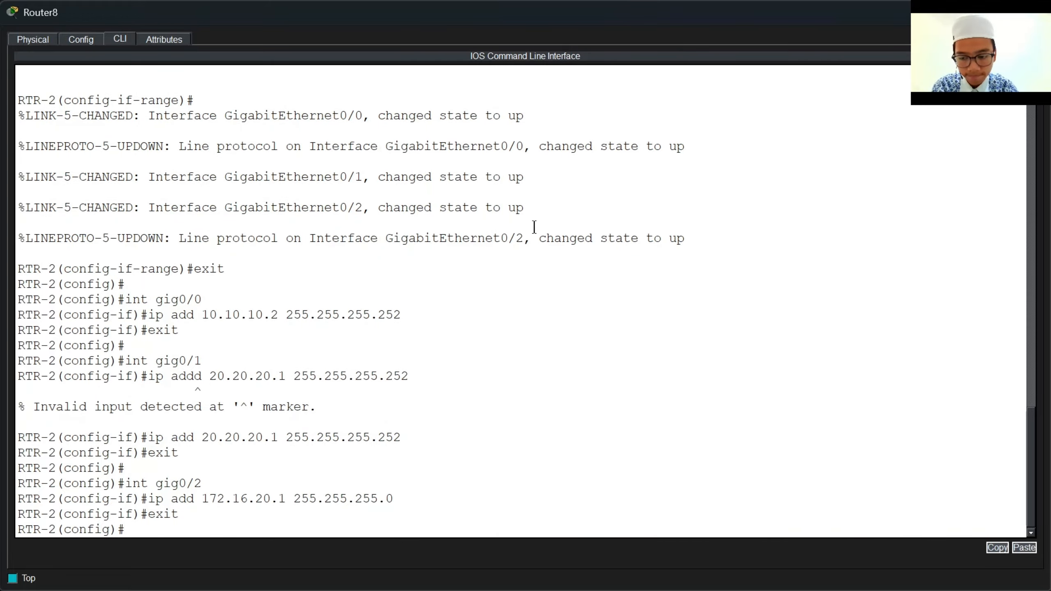
Save RTR-2's running configuration with do wr and return to the topology.
{"action": "type", "text": "do wr"}
{"action": "key", "text": "Return"}
{"action": "key", "text": "Return"}
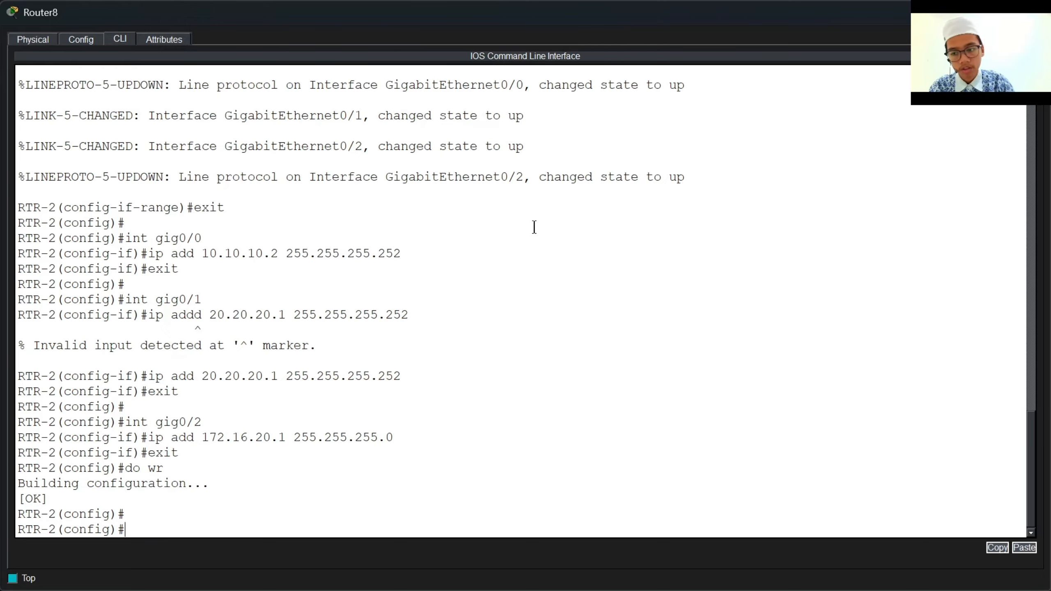
{"action": "left_click", "coordinate": [1038, 11]}
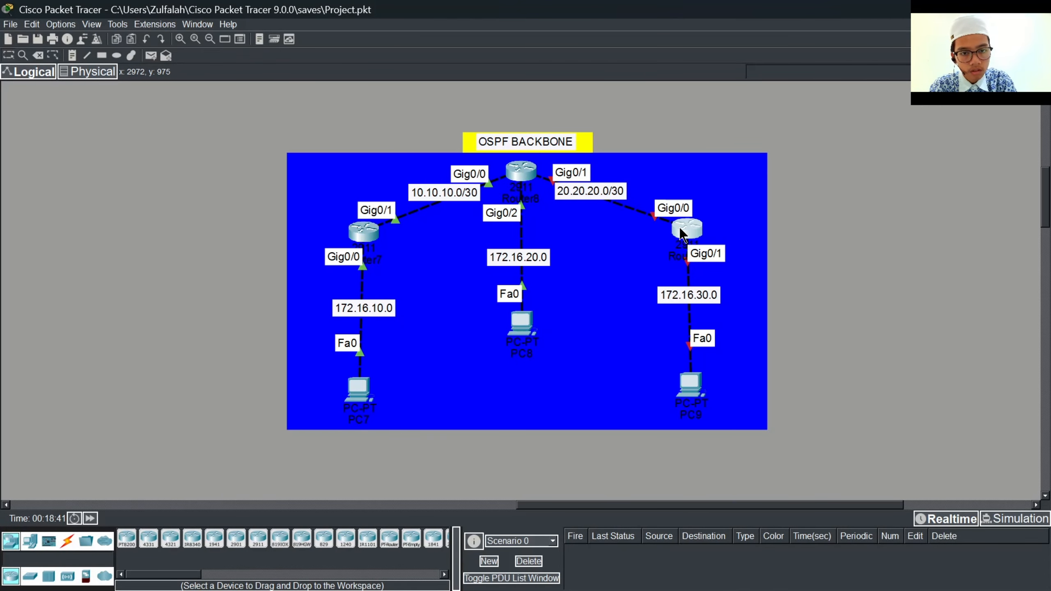
Open the command line of Router9 and enter global configuration mode through privileged mode.
{"action": "left_click", "coordinate": [684, 230]}
{"action": "left_click", "coordinate": [120, 40]}
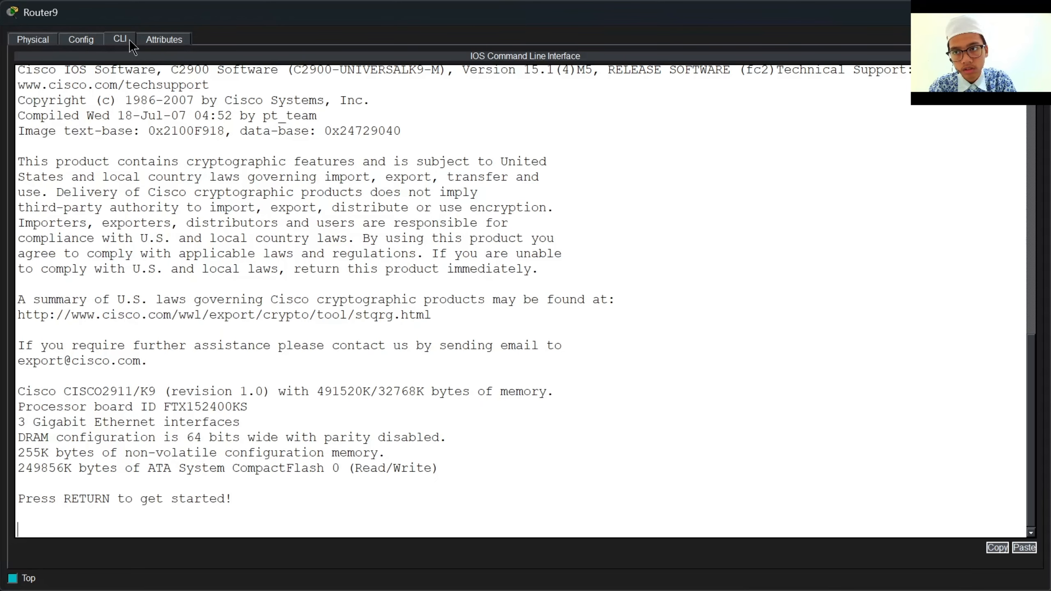
{"action": "key", "text": "Return"}
{"action": "type", "text": "ena"}
{"action": "key", "text": "Return"}
{"action": "type", "text": "conf t"}
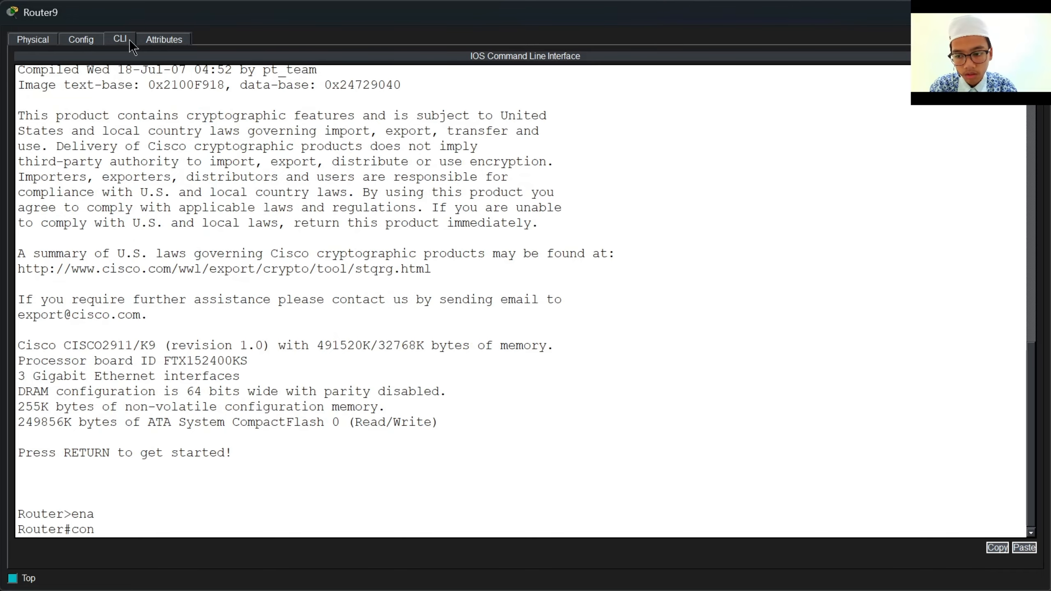
{"action": "key", "text": "Return"}
{"action": "key", "text": "Return"}
Set Router9's hostname to RTR-3 and disable IP domain lookup.
{"action": "type", "text": "hostnam"}
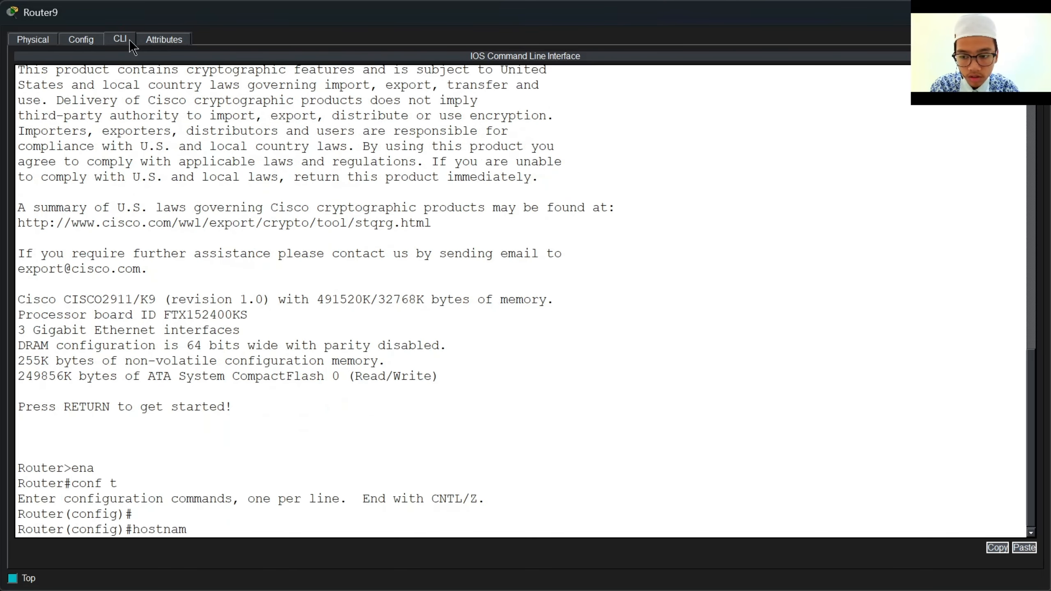
{"action": "key", "text": "Caps_Lock"}
{"action": "type", "text": "RTR-3"}
{"action": "key", "text": "Return"}
{"action": "key", "text": "Caps_Lock"}
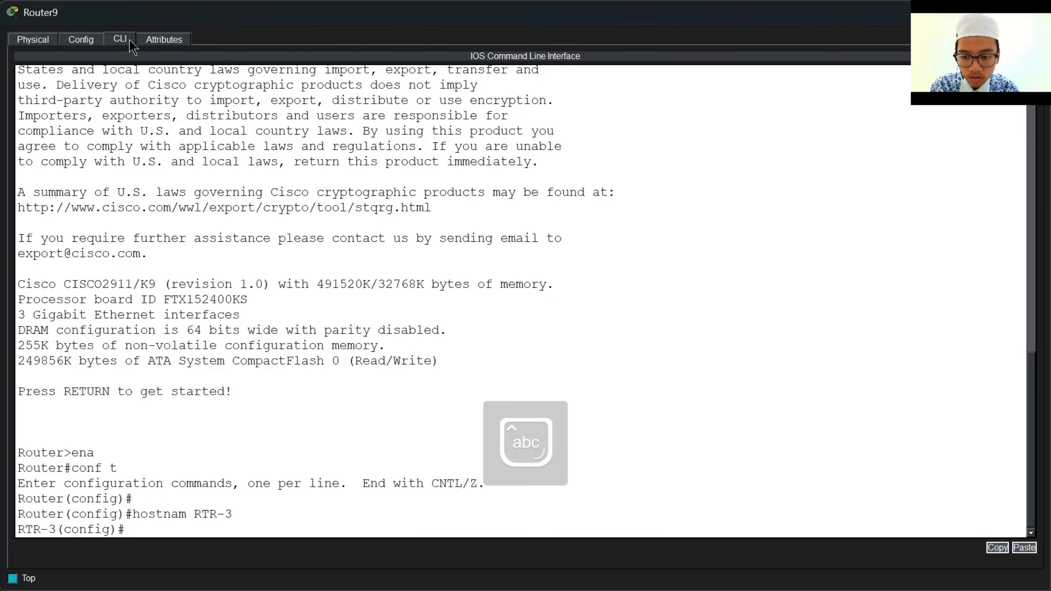
{"action": "type", "text": "no ip domain"}
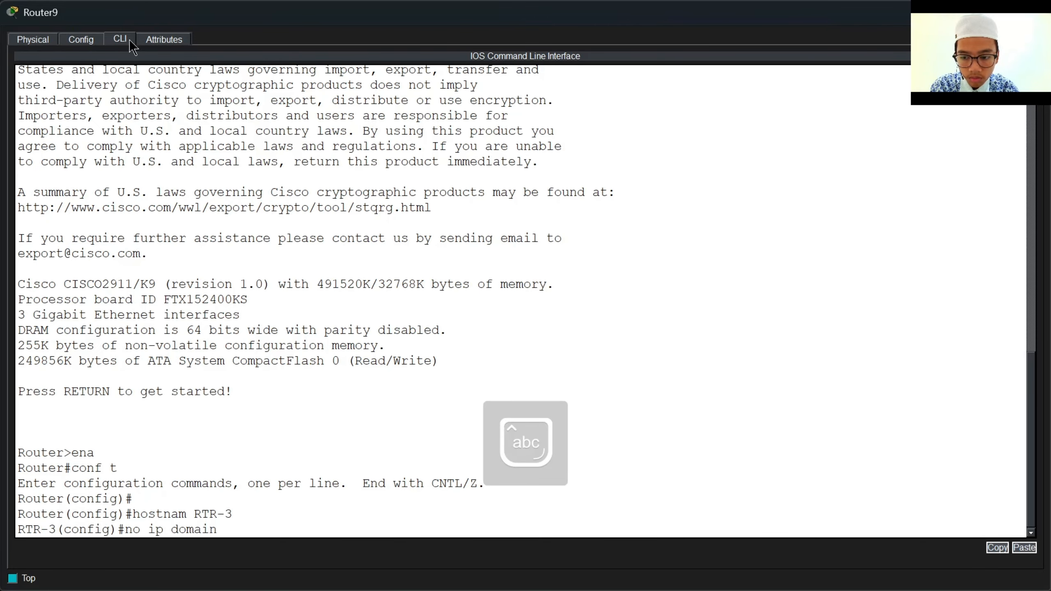
{"action": "type", "text": " lookup"}
{"action": "key", "text": "Return"}
Check RTR-3's ports in the topology and enter range configuration mode for interfaces gig0/0-1.
{"action": "type", "text": "e"}
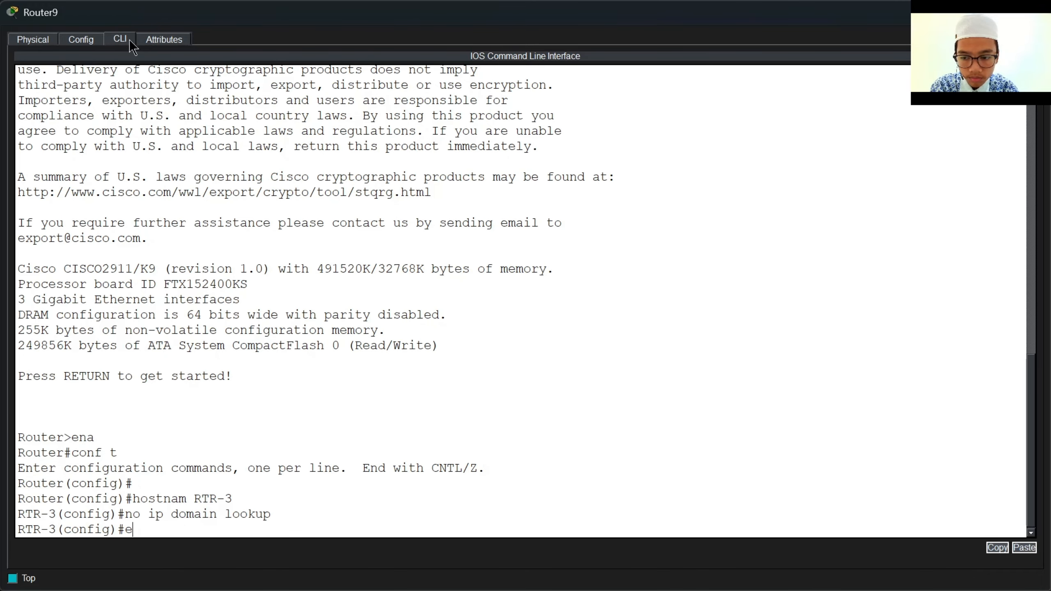
{"action": "type", "text": "int g"}
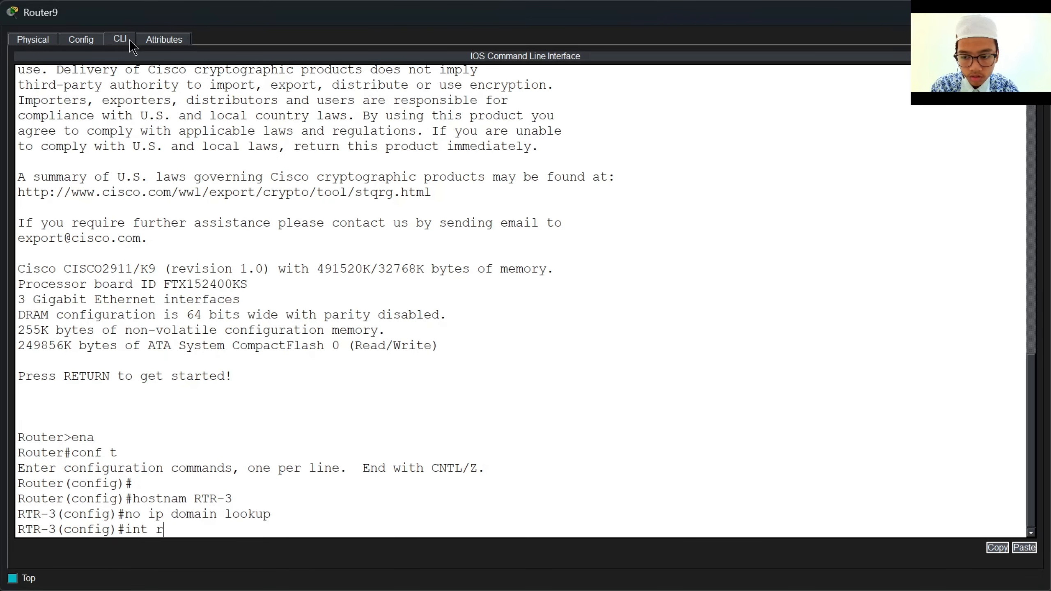
{"action": "type", "text": " gig0/0-1"}
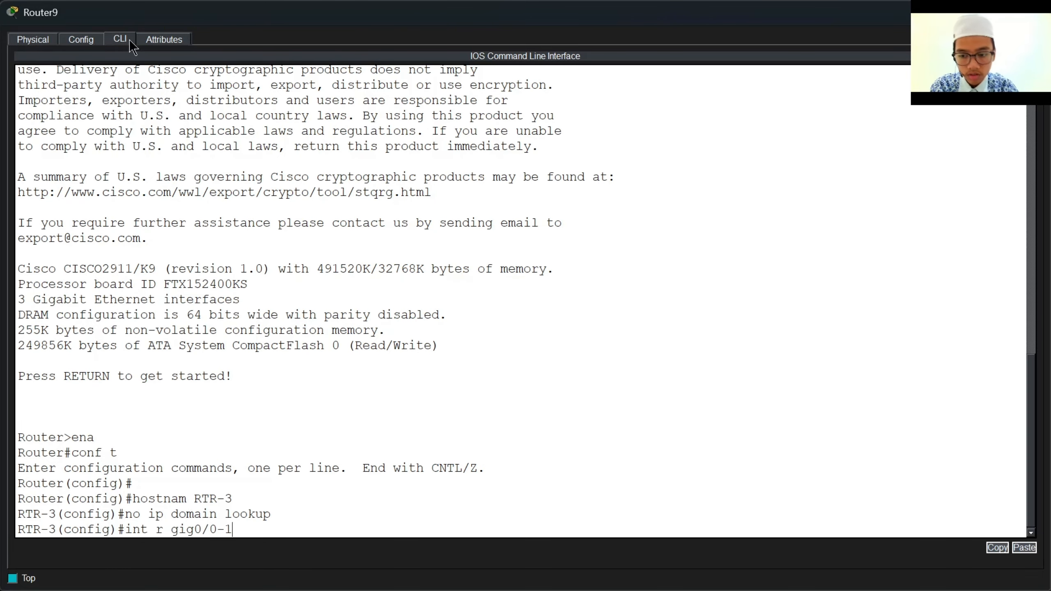
{"action": "left_click", "coordinate": [956, 11]}
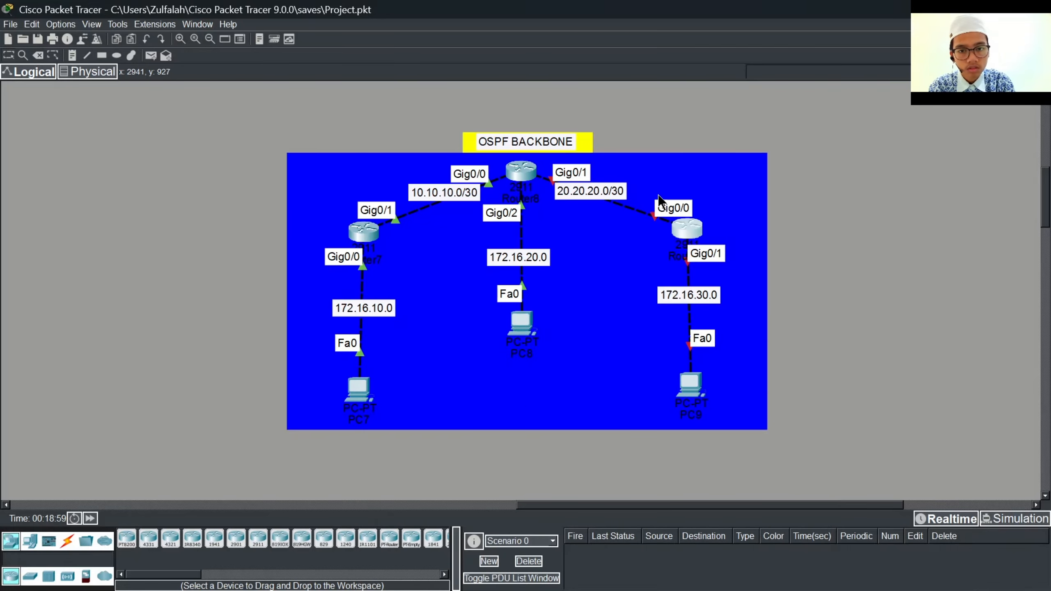
{"action": "left_click", "coordinate": [694, 128]}
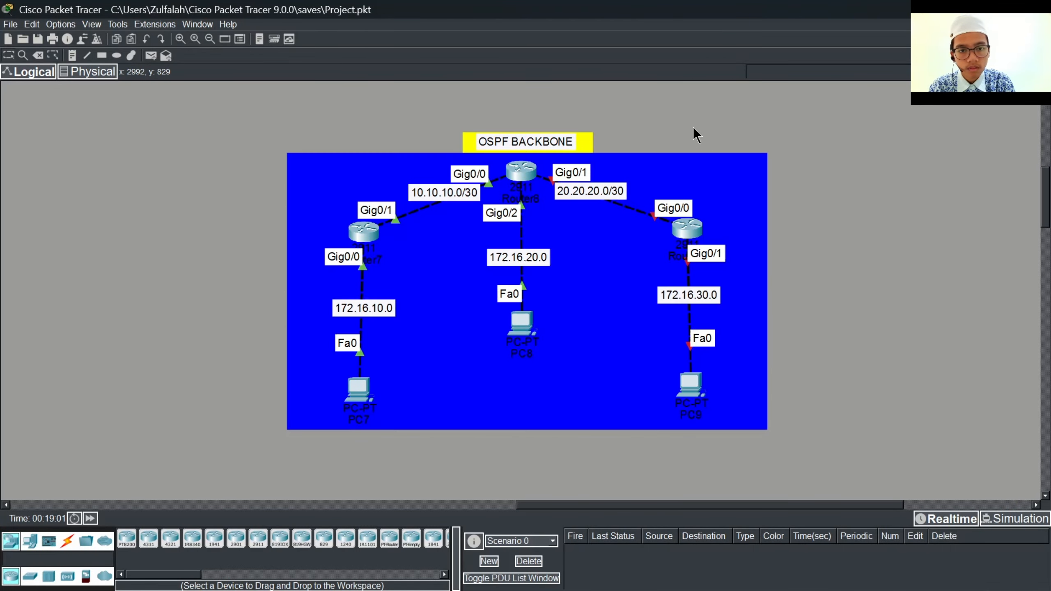
{"action": "left_click", "coordinate": [685, 225]}
{"action": "type", "text": "-1\\"}
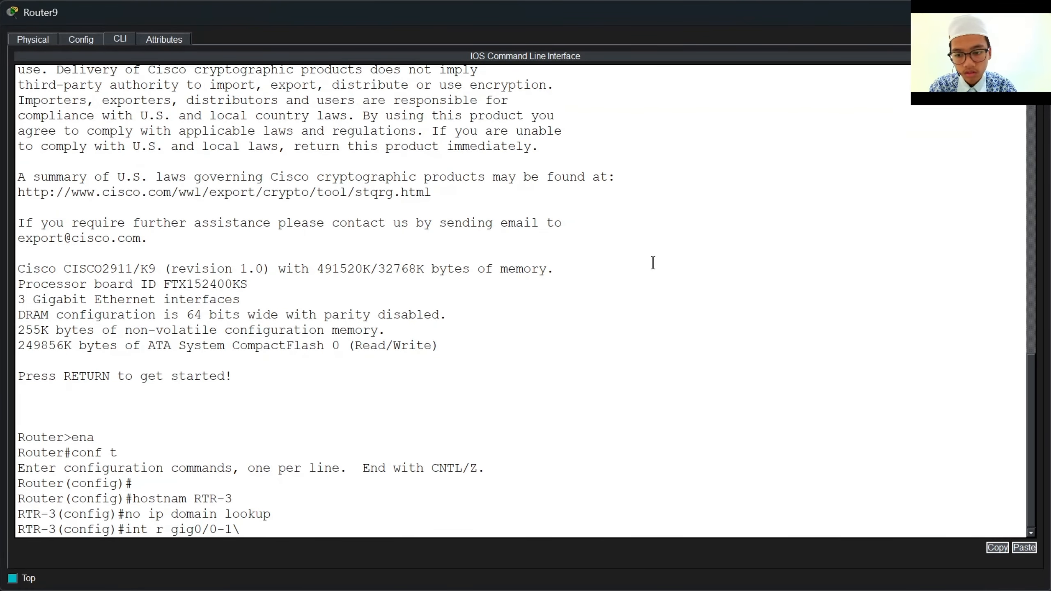
{"action": "key", "text": "Return"}
Enable the selected interfaces with no shutdown and exit to global configuration mode.
{"action": "type", "text": "no shut"}
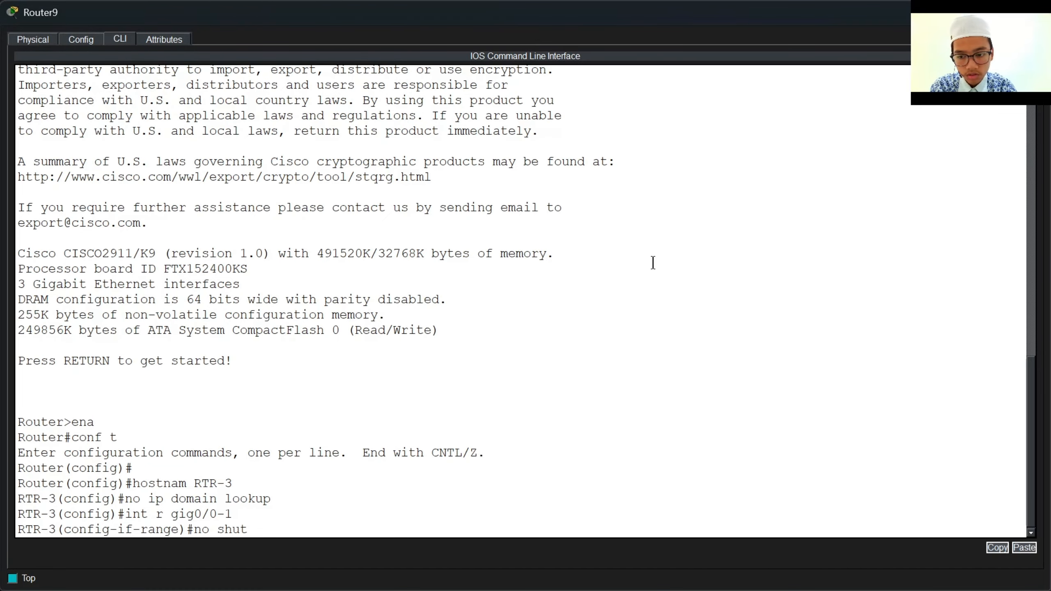
{"action": "key", "text": "Tab"}
{"action": "key", "text": "Return"}
{"action": "type", "text": "exit"}
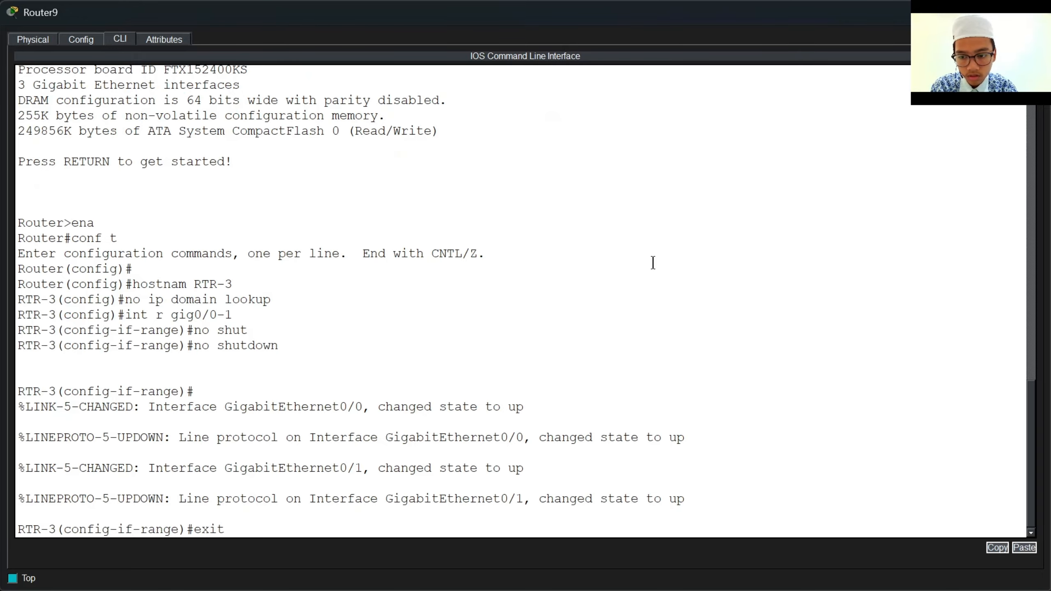
{"action": "key", "text": "Return"}
{"action": "key", "text": "Return"}
Assign IP address 20.20.20.2 with mask 255.255.255.252 to RTR-3's gig0/0 and exit the interface.
{"action": "type", "text": "int gig0/0"}
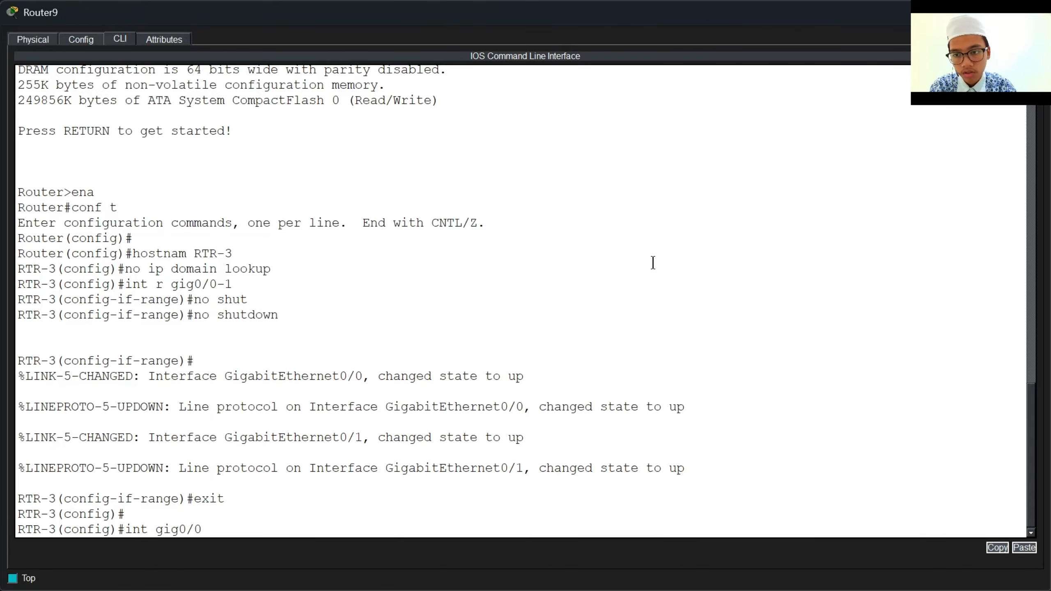
{"action": "key", "text": "Return"}
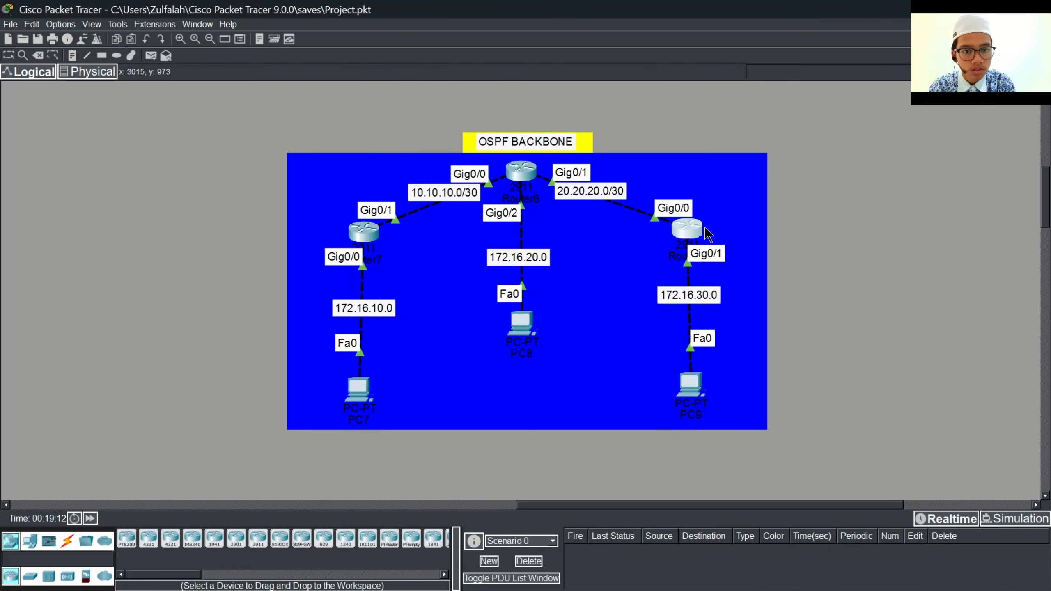
{"action": "left_click", "coordinate": [674, 255]}
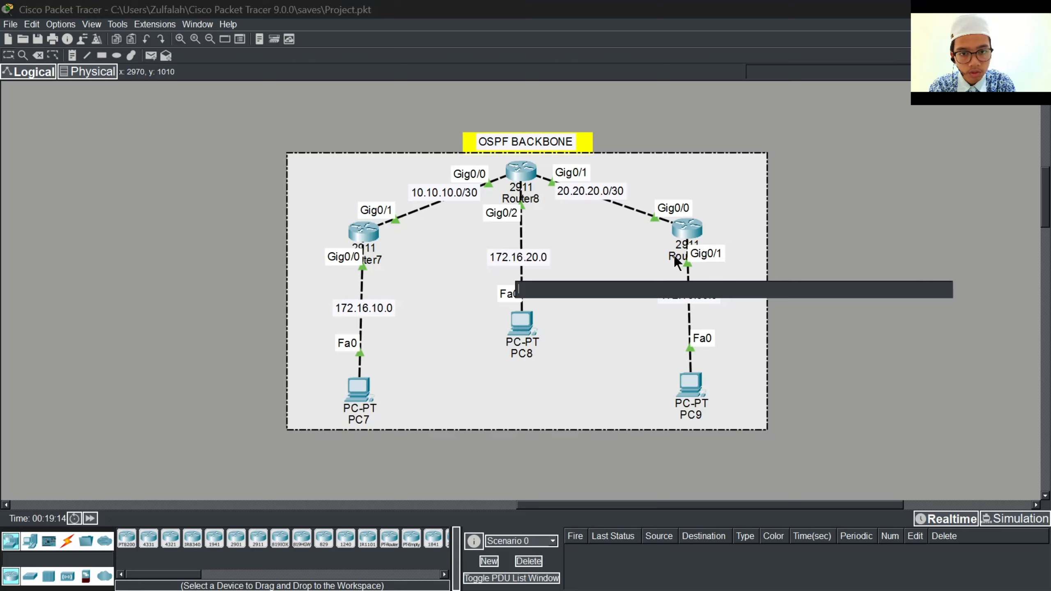
{"action": "left_click", "coordinate": [686, 232]}
{"action": "type", "text": "ip a"}
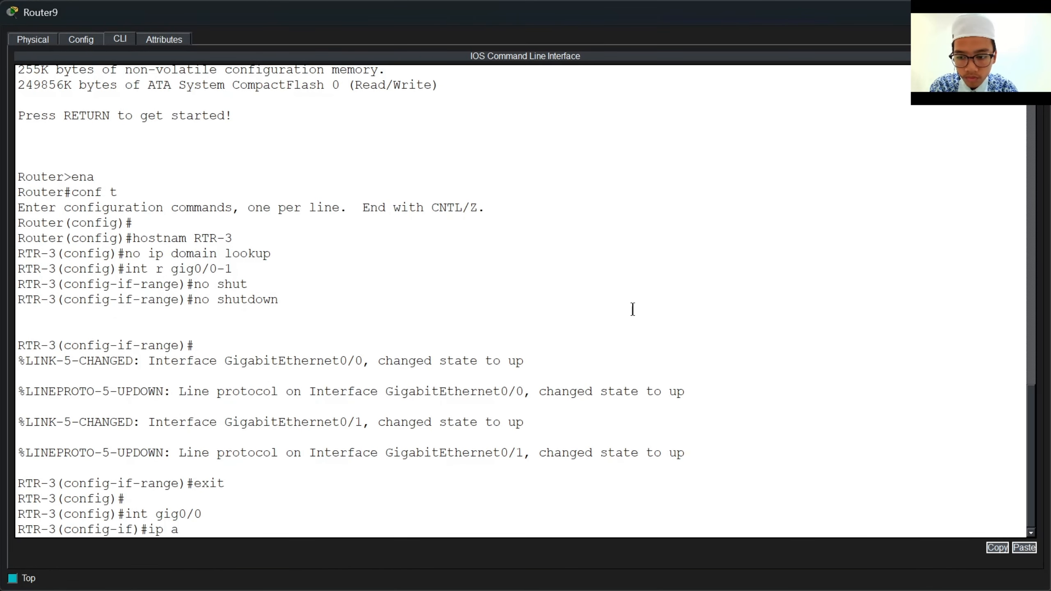
{"action": "type", "text": "dd 20.20.20"}
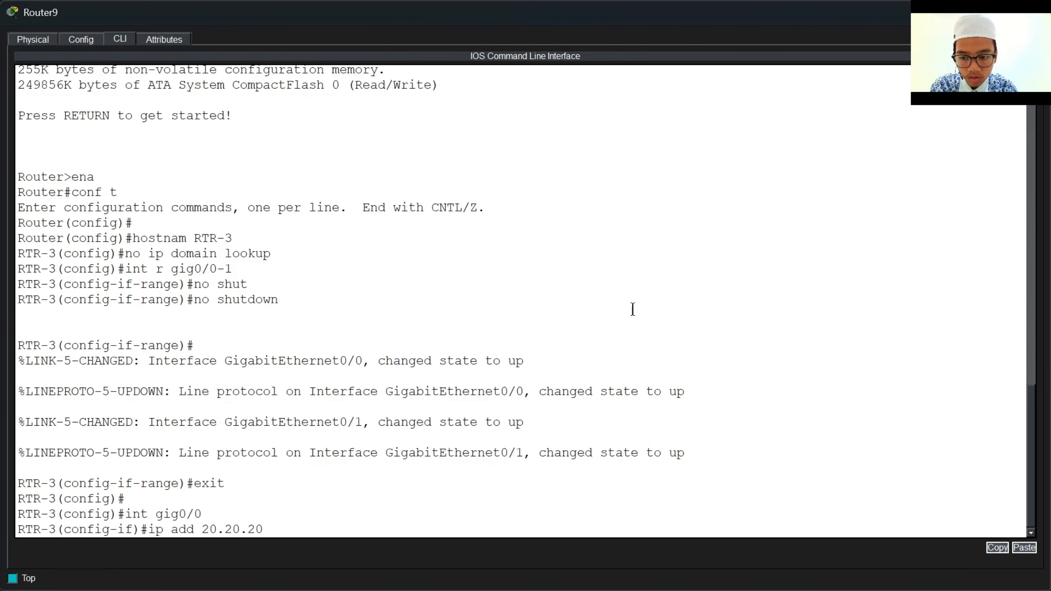
{"action": "type", "text": ".2 255.255.25"}
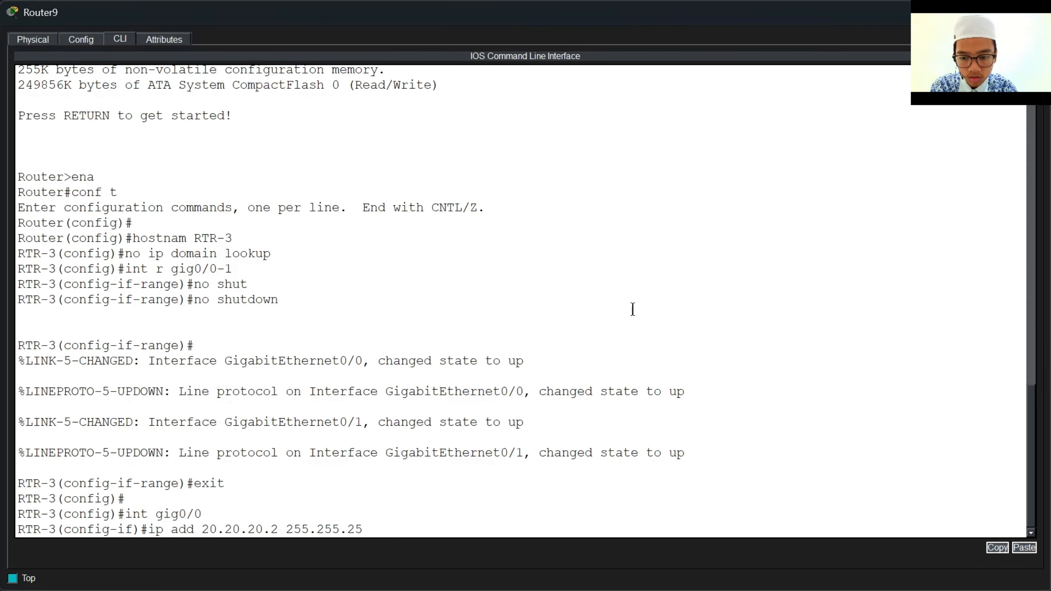
{"action": "type", "text": "5.252"}
{"action": "key", "text": "Return"}
{"action": "type", "text": "exit"}
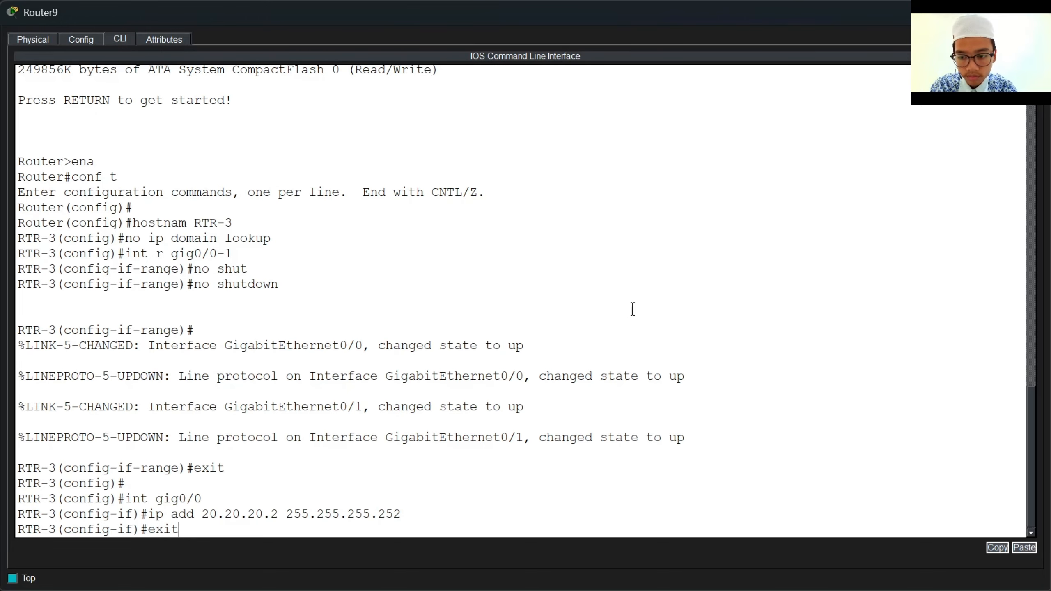
{"action": "key", "text": "Return"}
Assign IP address 172.16.30.1 with mask 255.255.255.0 to RTR-3's gig0/1 and exit to global configuration mode.
{"action": "type", "text": "i"}
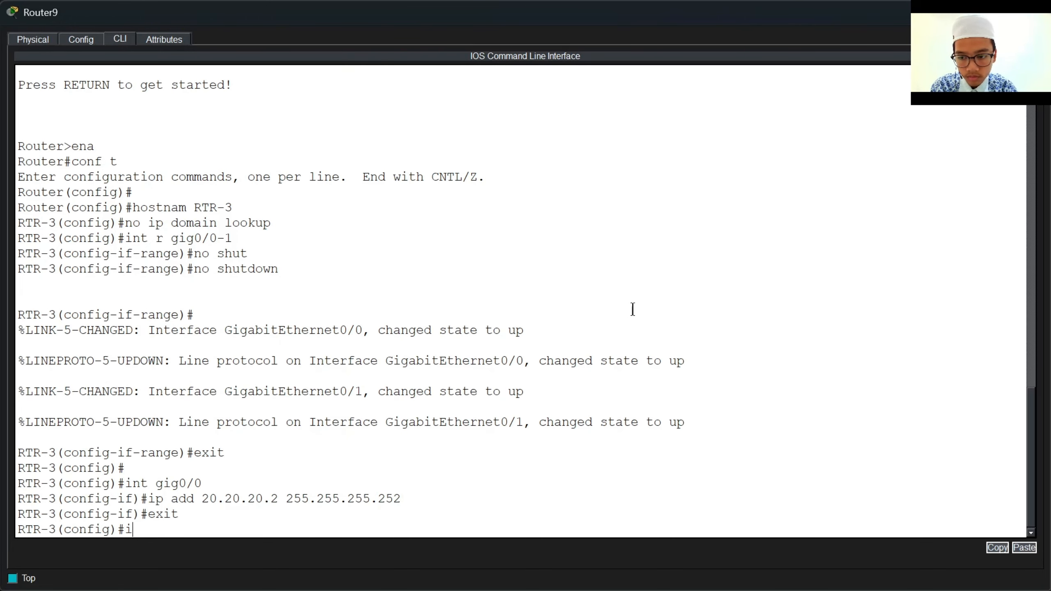
{"action": "type", "text": "nt gig0/1"}
{"action": "key", "text": "Return"}
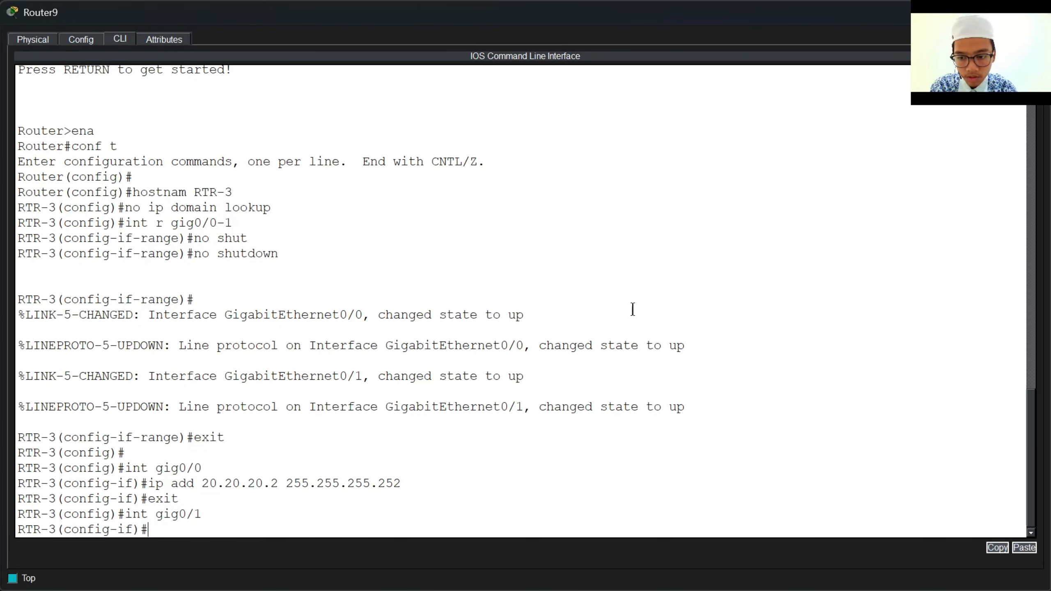
{"action": "type", "text": "ip add"}
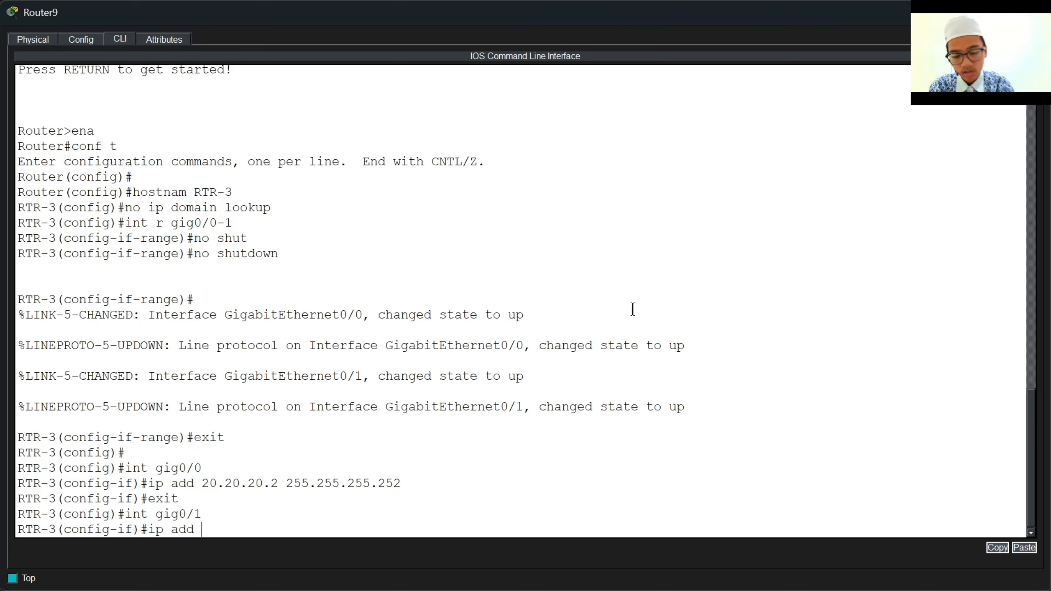
{"action": "type", "text": " 172"}
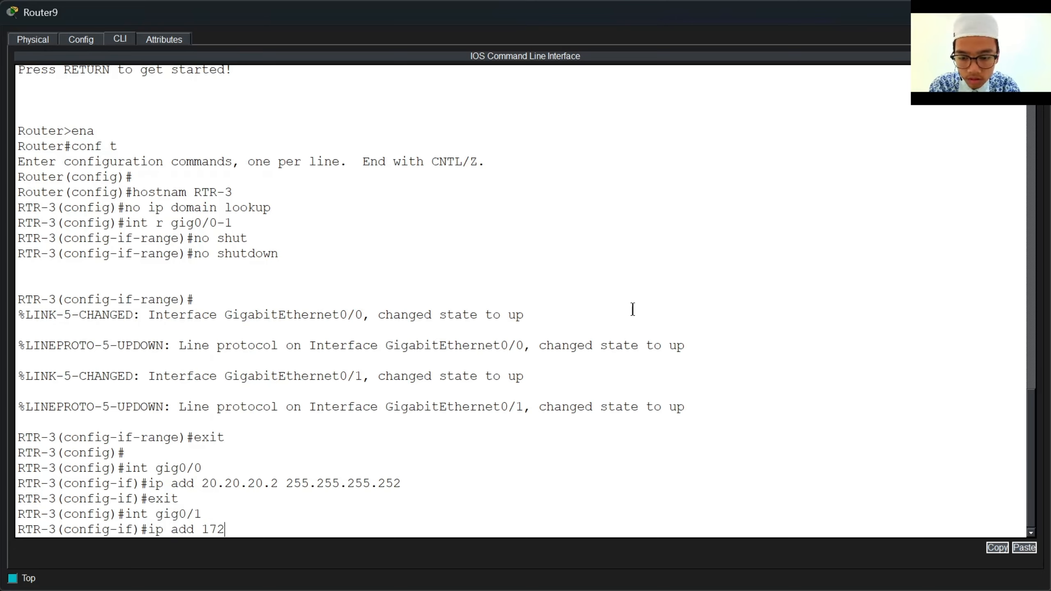
{"action": "type", "text": ".16."}
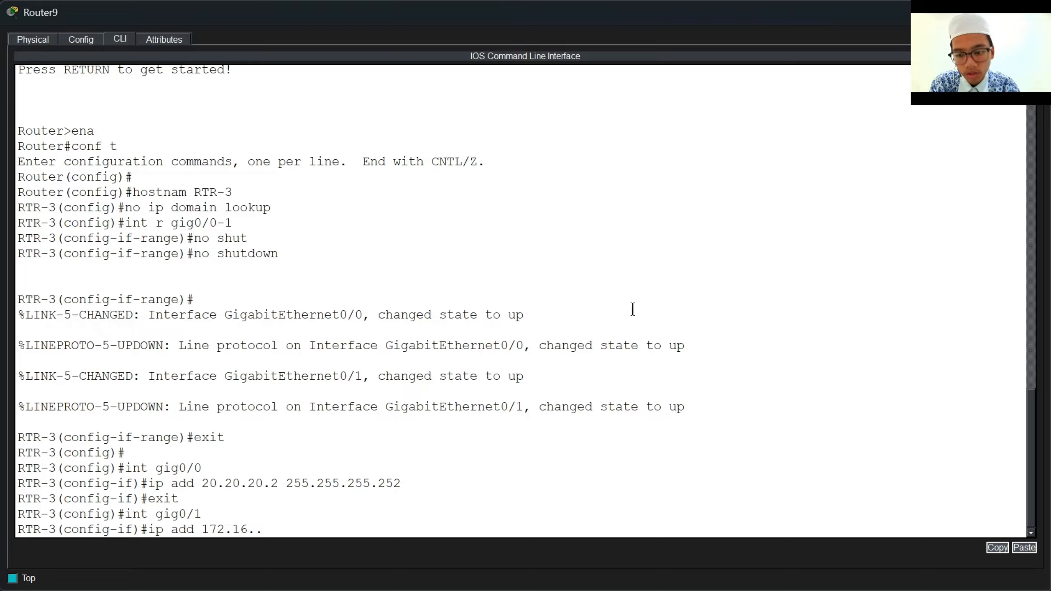
{"action": "type", "text": "30"}
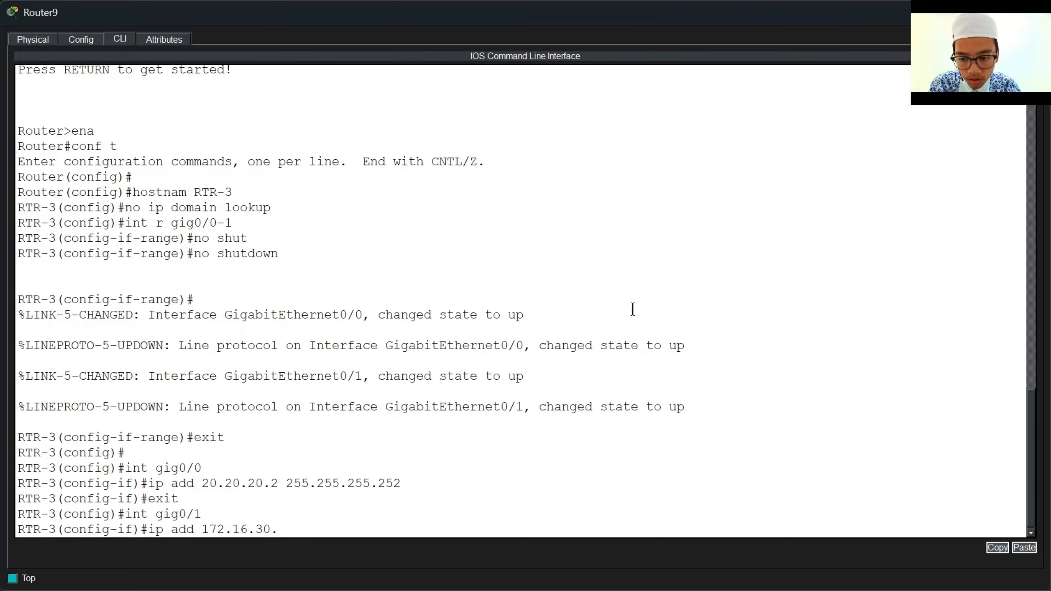
{"action": "type", "text": ".1 255.255.2"}
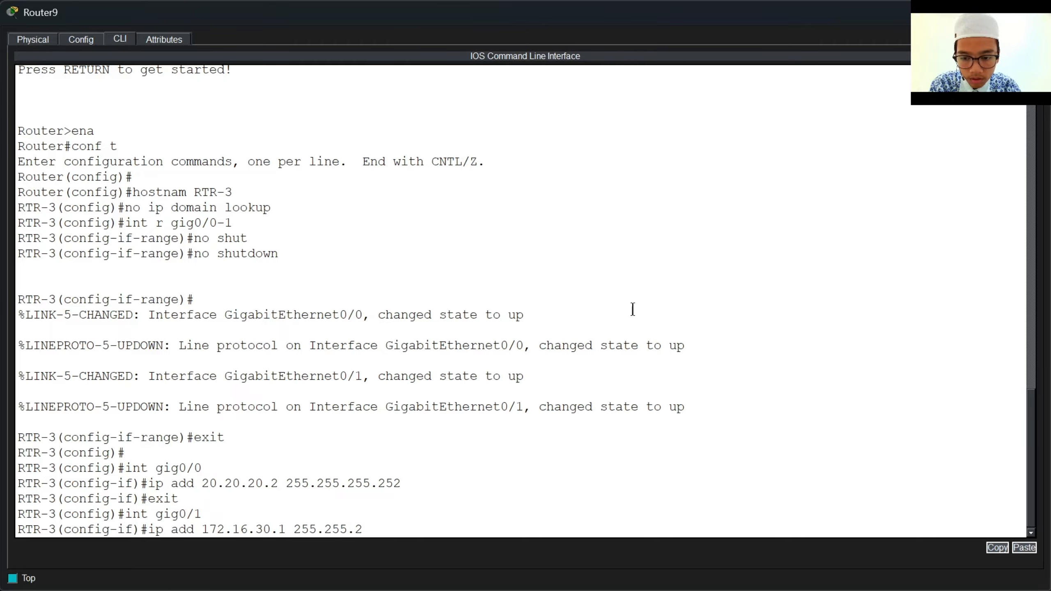
{"action": "type", "text": "55.0"}
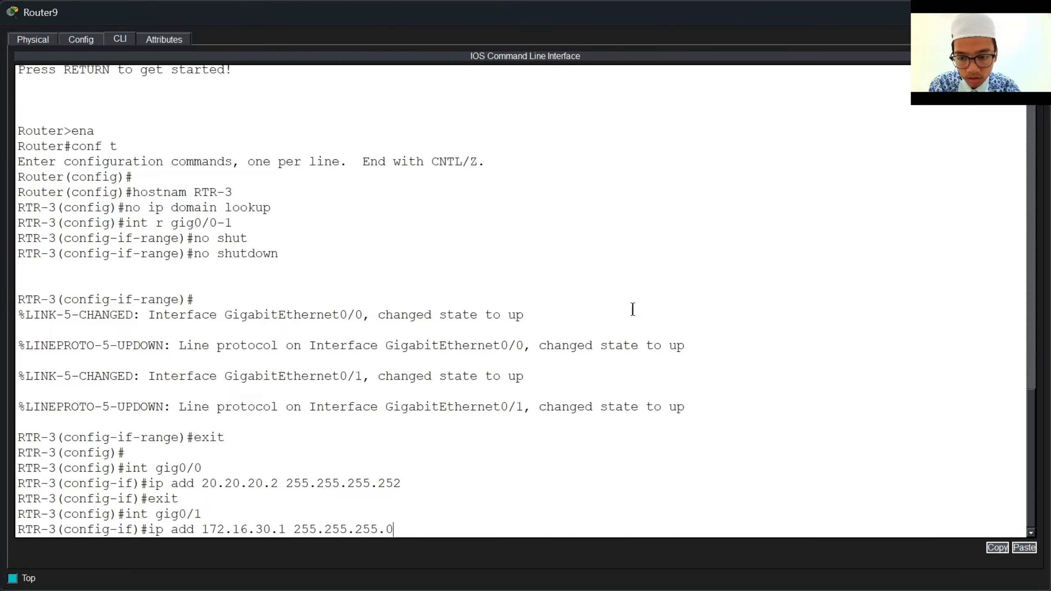
{"action": "key", "text": "Return"}
{"action": "type", "text": "exit"}
{"action": "key", "text": "Return"}
{"action": "key", "text": "Return"}
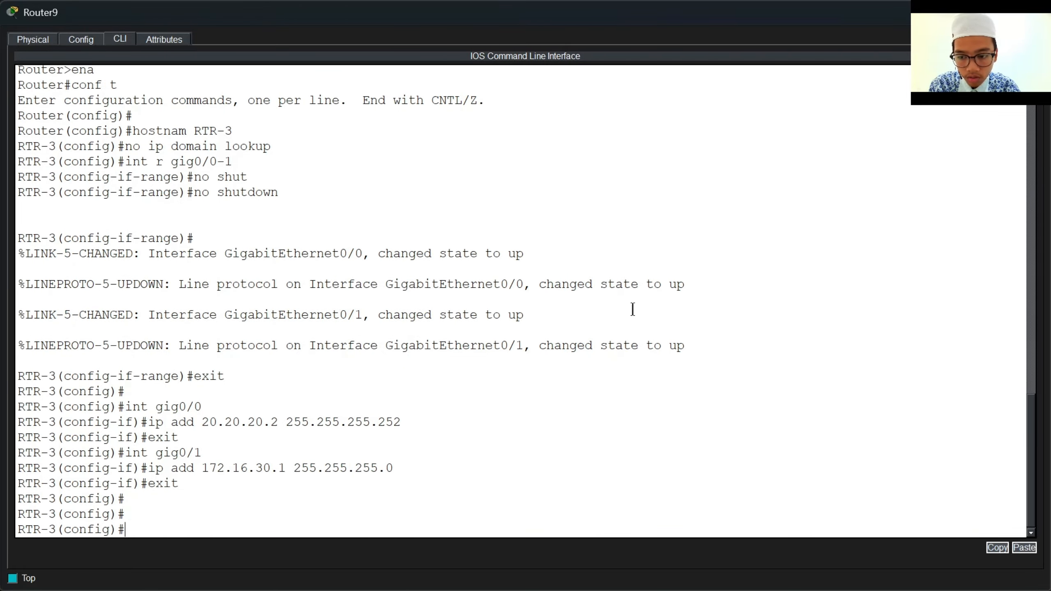
Save RTR-3's running configuration with do wr and return to the topology.
{"action": "type", "text": "do wr"}
{"action": "key", "text": "Return"}
{"action": "key", "text": "Return"}
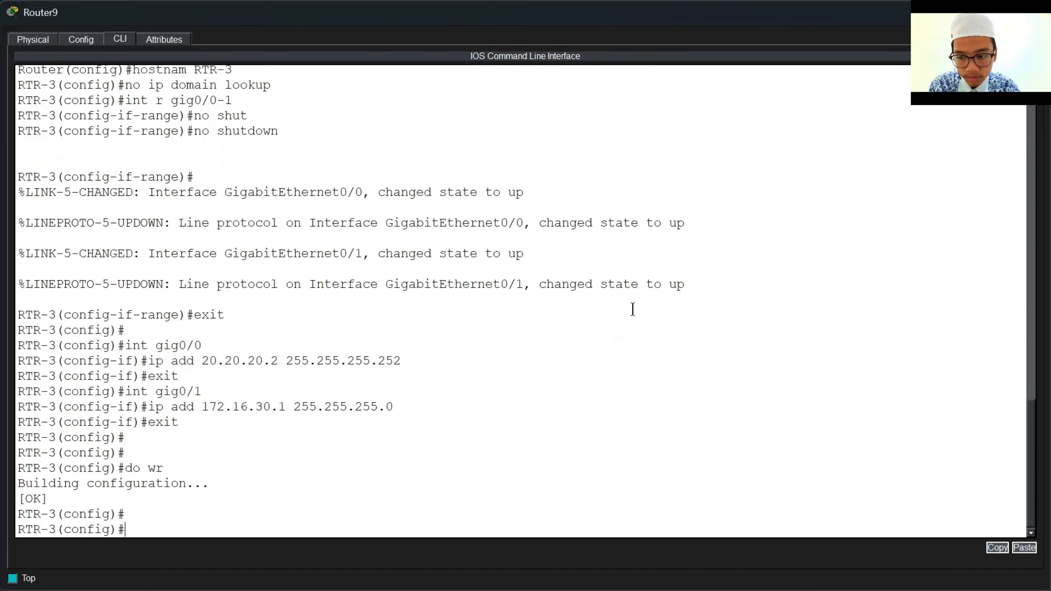
{"action": "right_click", "coordinate": [633, 310]}
{"action": "left_click", "coordinate": [1032, 13]}
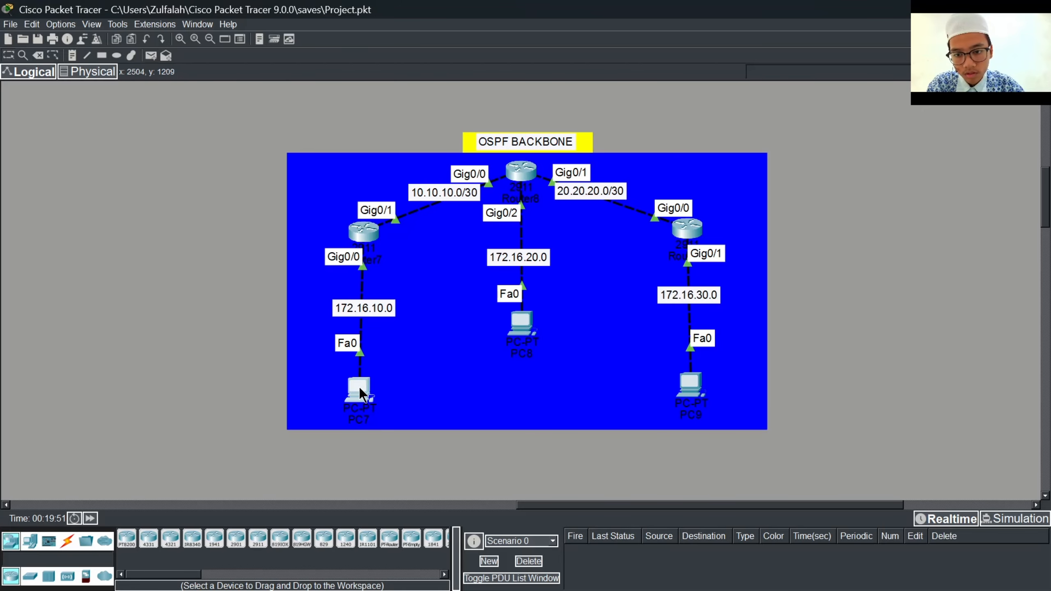
Open PC7's IP configuration and set its static IPv4 address to 172.16.10.2.
{"action": "double_click", "coordinate": [359, 388]}
{"action": "left_click", "coordinate": [134, 42]}
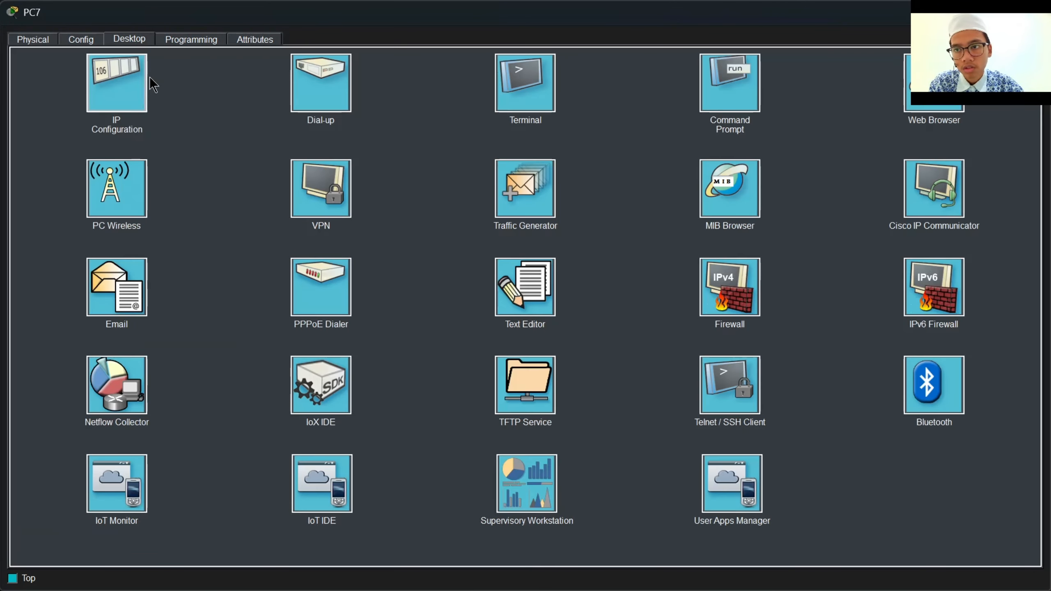
{"action": "left_click", "coordinate": [140, 80]}
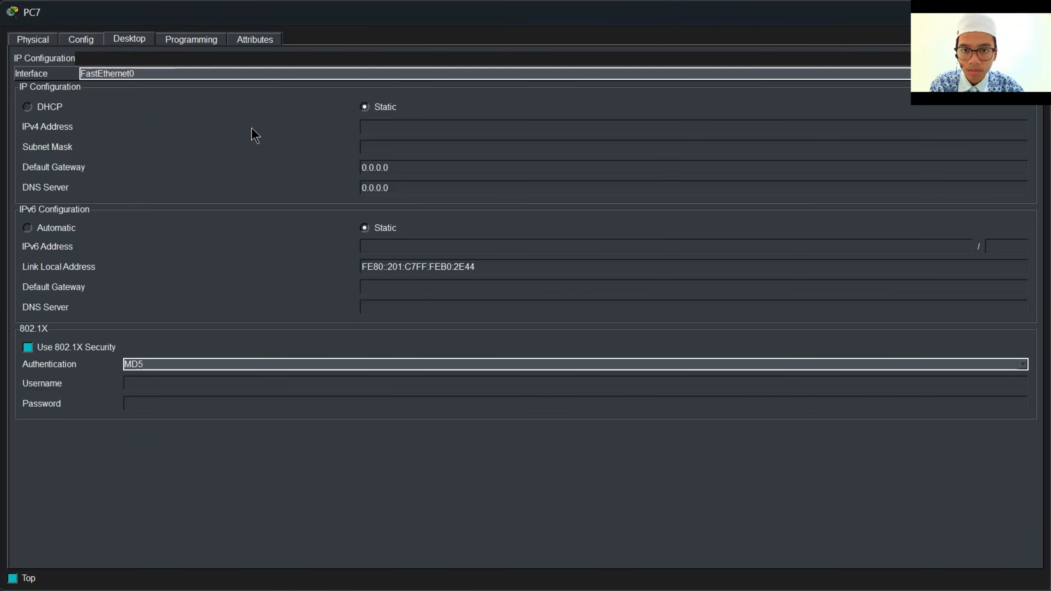
{"action": "left_click", "coordinate": [380, 126]}
{"action": "type", "text": "172.16.10.2"}
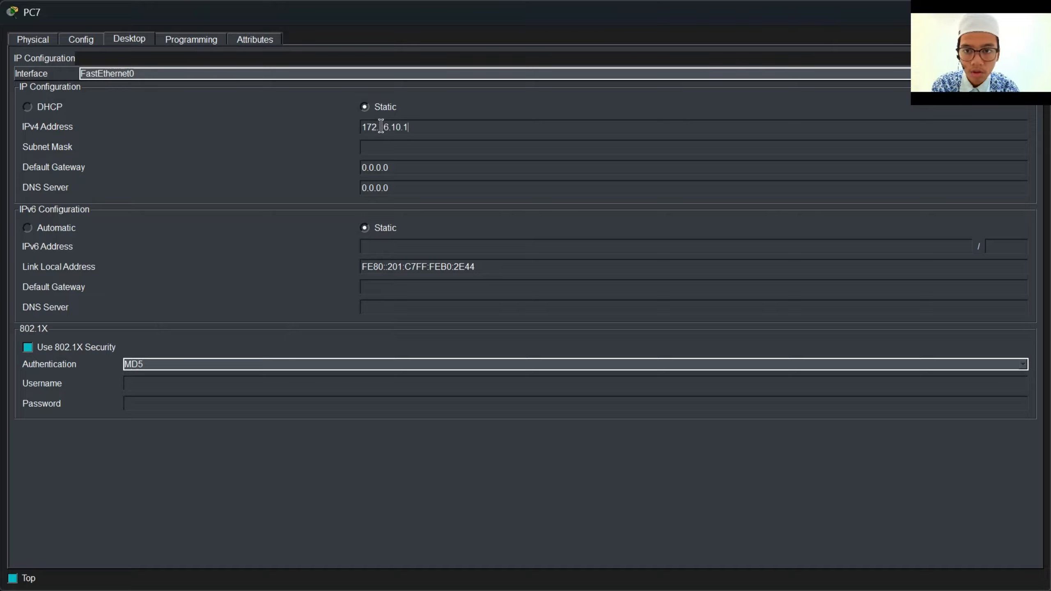
{"action": "key", "text": "BackSpace"}
{"action": "type", "text": "1"}
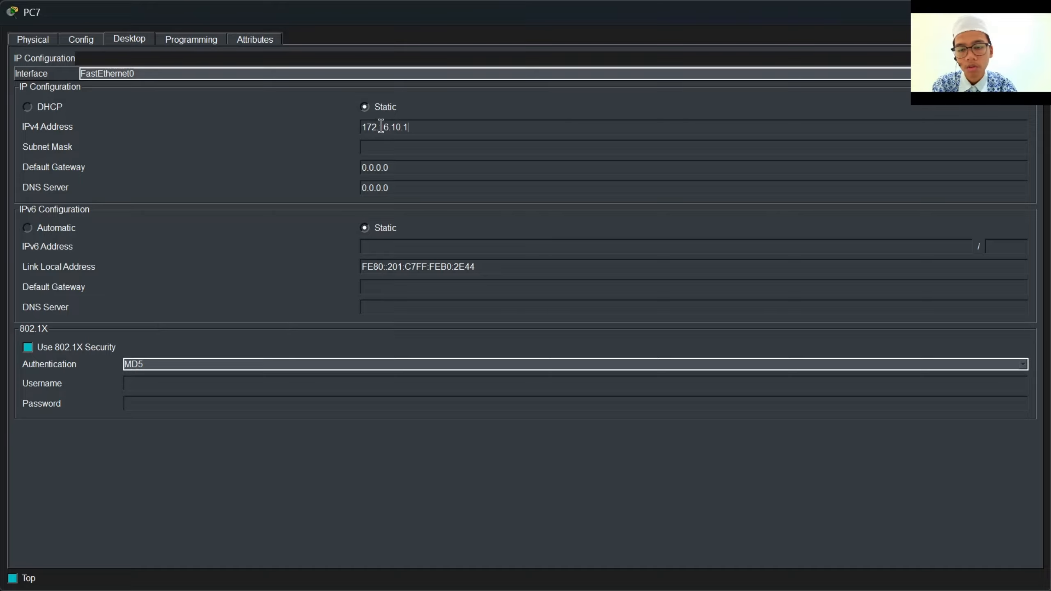
Fill in PC7's default subnet mask 255.255.0.0, set its default gateway to 172.16.10.1, and return to the topology.
{"action": "left_click", "coordinate": [496, 147]}
{"action": "left_click", "coordinate": [497, 170]}
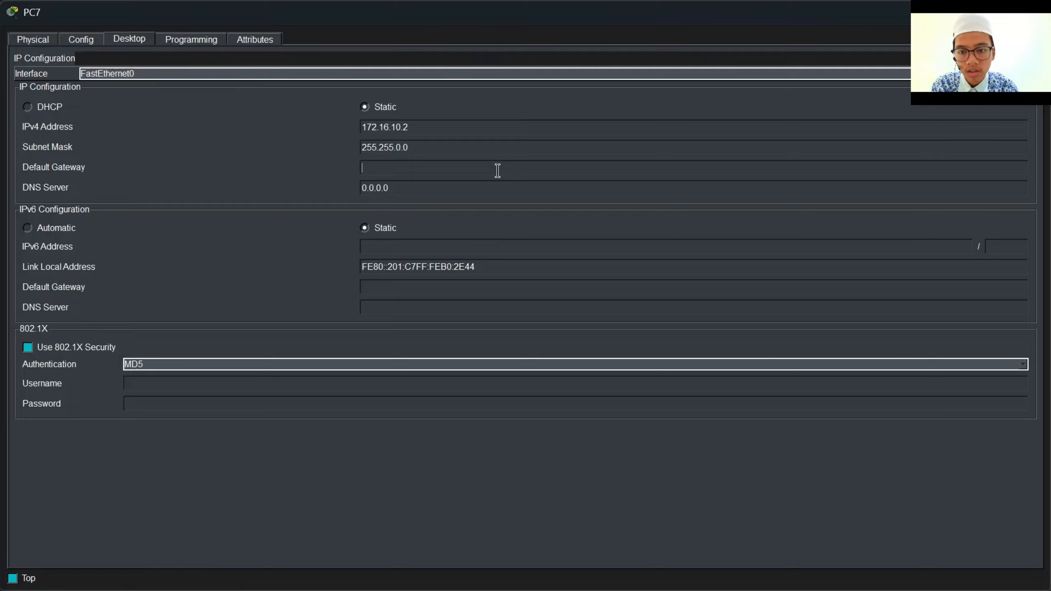
{"action": "type", "text": "172.1"}
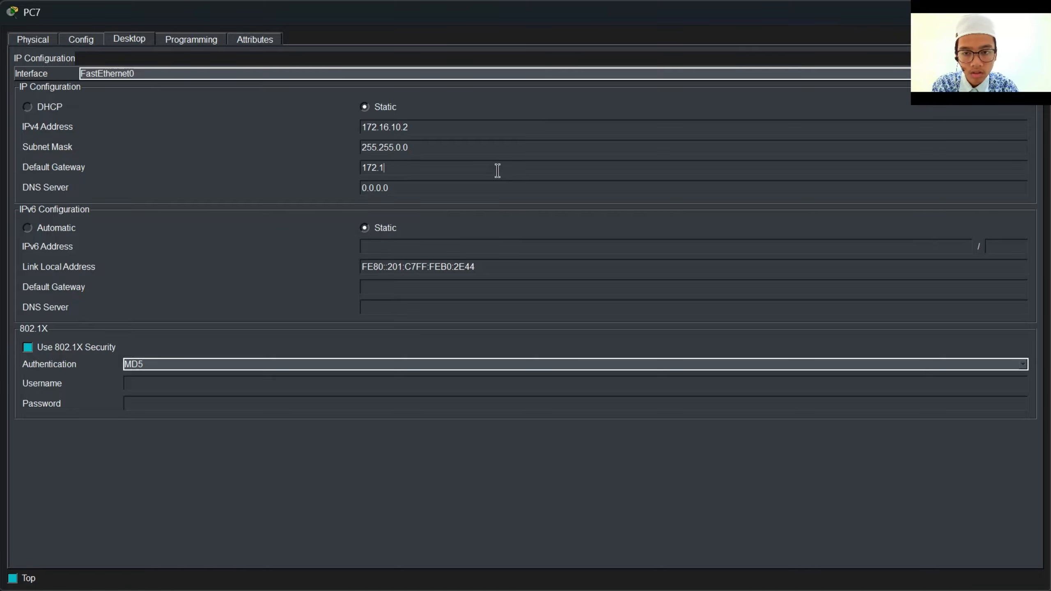
{"action": "type", "text": "6.10.1"}
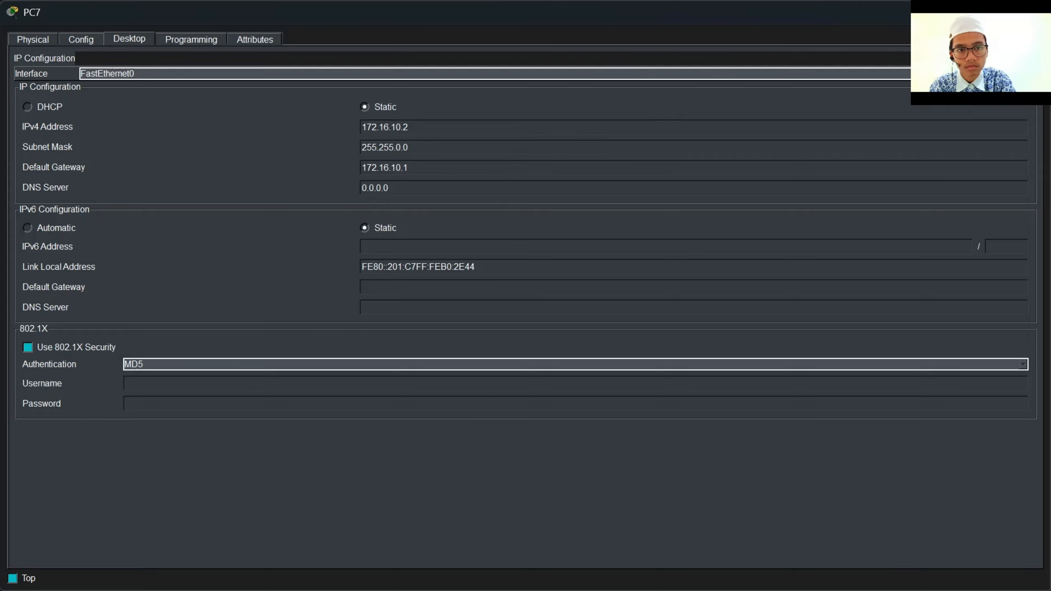
{"action": "left_click", "coordinate": [1038, 11]}
Open PC8's IP configuration and set its static IPv4 address to 172.16.20.2.
{"action": "left_click", "coordinate": [521, 325]}
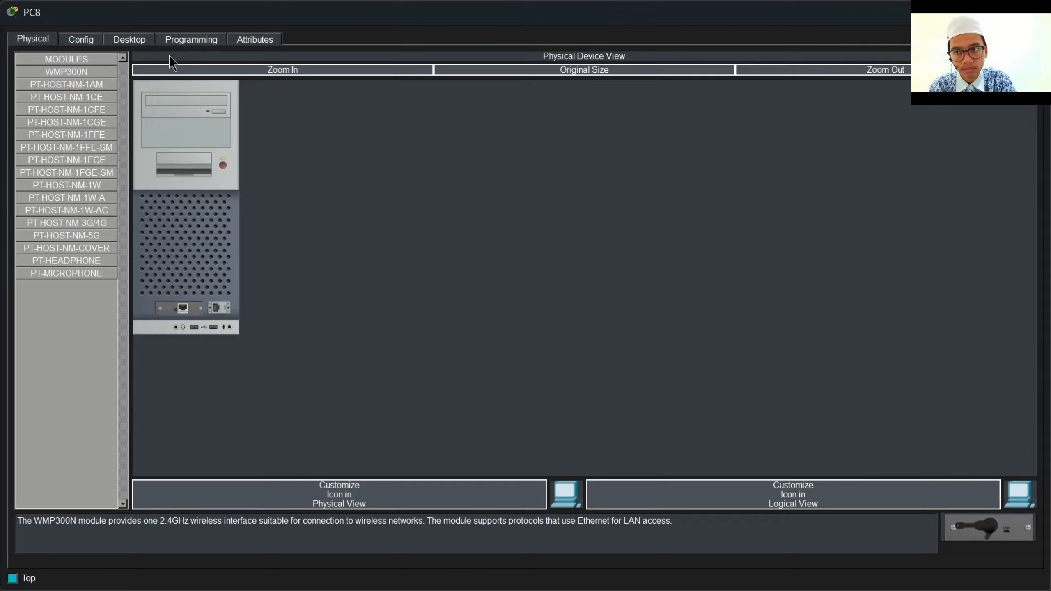
{"action": "left_click", "coordinate": [128, 39]}
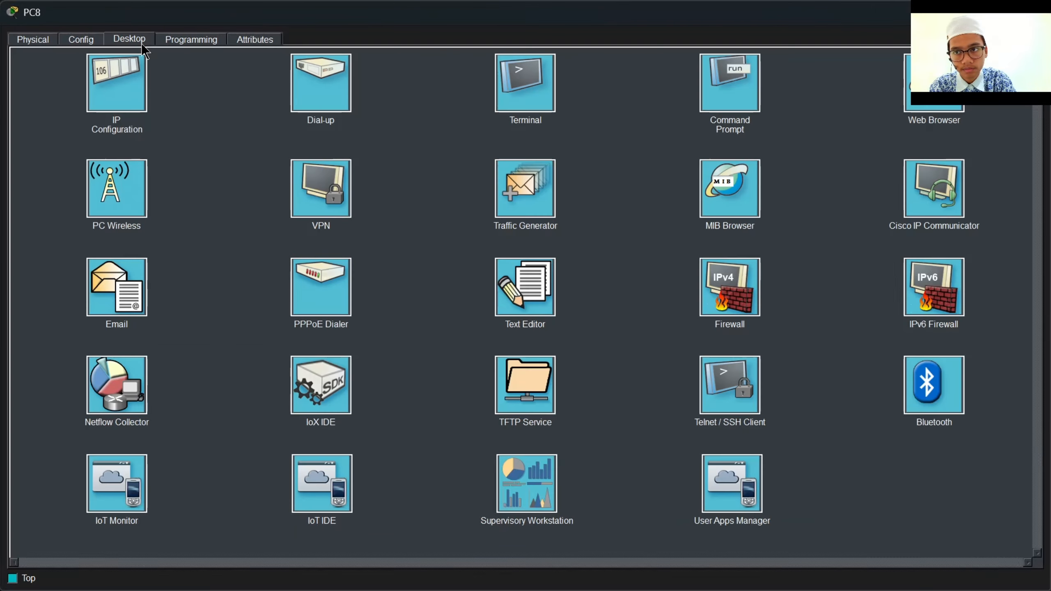
{"action": "left_click", "coordinate": [128, 75]}
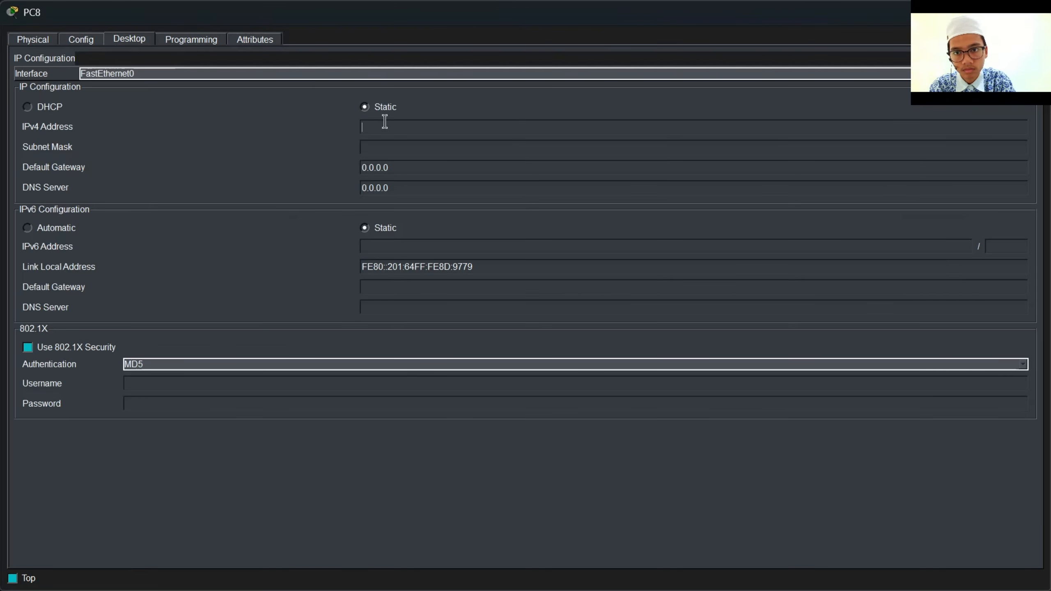
{"action": "left_click", "coordinate": [385, 122]}
{"action": "type", "text": "172.16.20.2"}
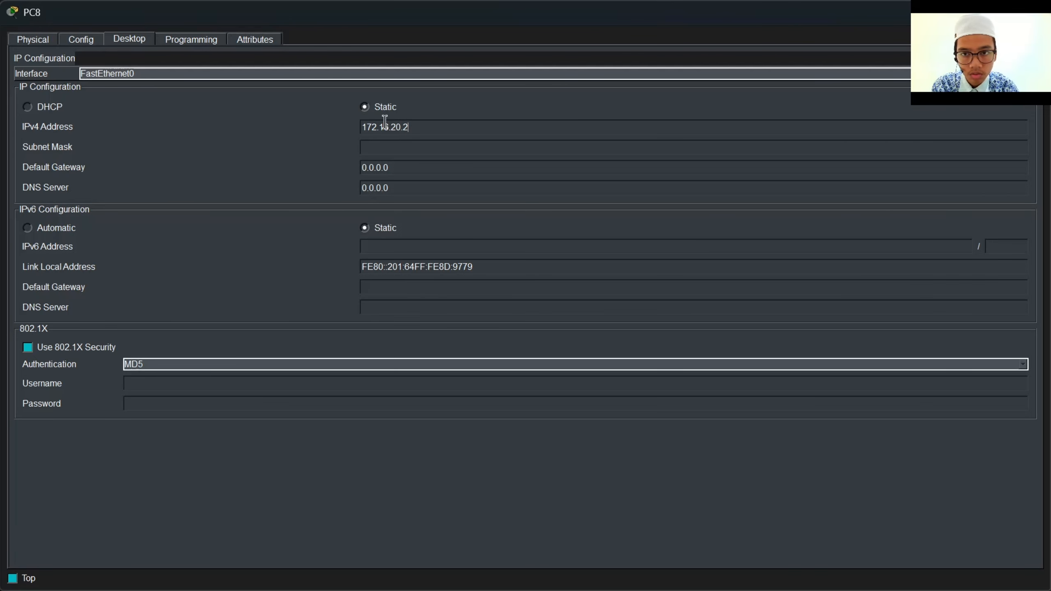
Fill in PC8's default subnet mask 255.255.0.0, set its default gateway to 172.16.20.1, and return to the topology.
{"action": "left_click", "coordinate": [389, 150]}
{"action": "left_click", "coordinate": [399, 184]}
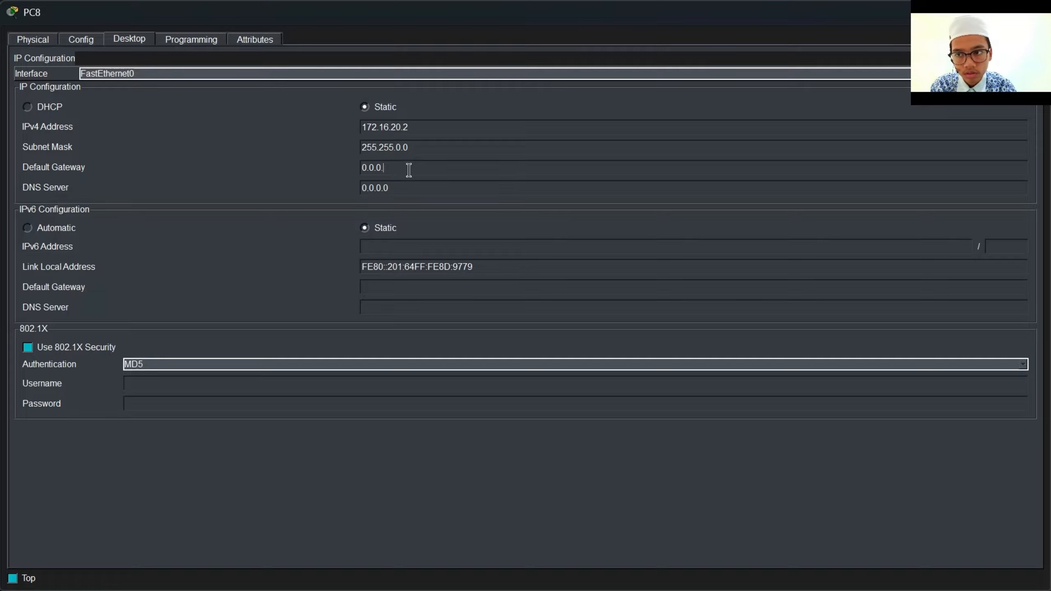
{"action": "type", "text": "172"}
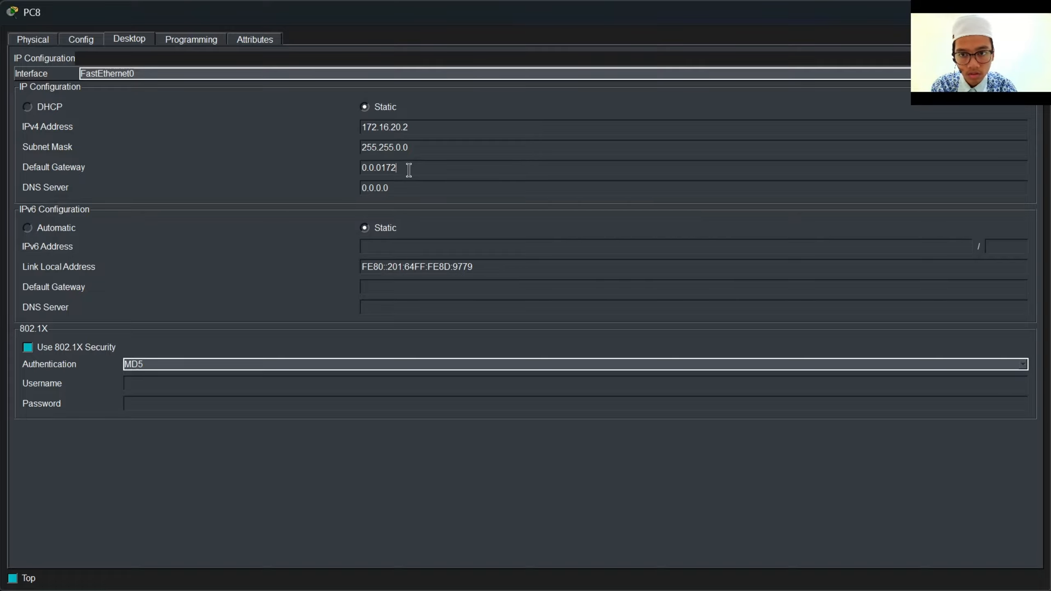
{"action": "key", "text": "BackSpace"}
{"action": "key", "text": "BackSpace"}
{"action": "key", "text": "BackSpace"}
{"action": "key", "text": "BackSpace"}
{"action": "key", "text": "BackSpace"}
{"action": "key", "text": "BackSpace"}
{"action": "key", "text": "BackSpace"}
{"action": "key", "text": "BackSpace"}
{"action": "type", "text": "172.16.20.1"}
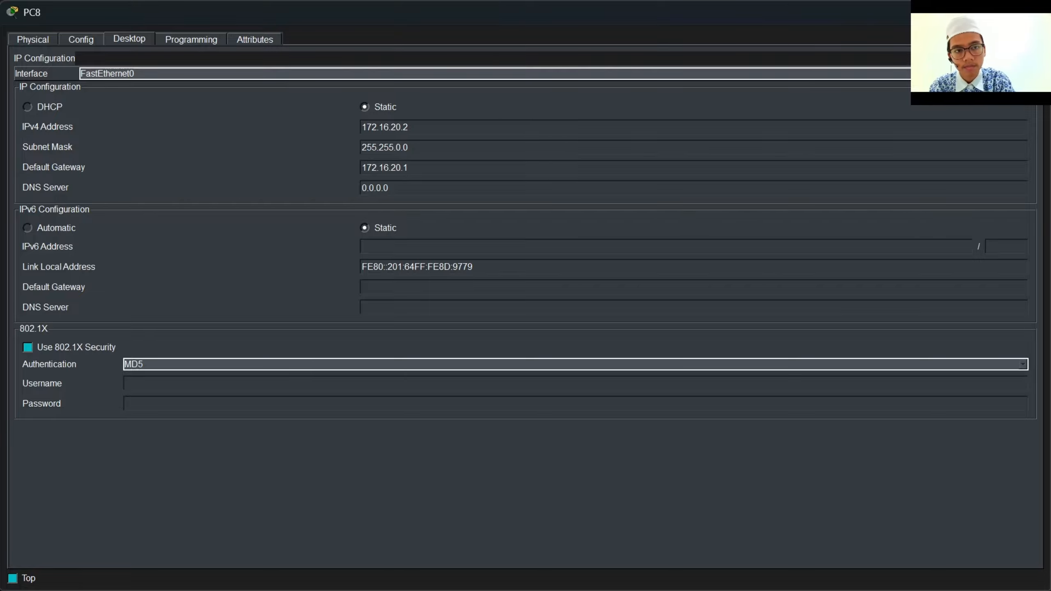
{"action": "left_click", "coordinate": [1033, 11]}
Open PC9's IP configuration and set its static IPv4 address to 172.16.30.2.
{"action": "left_click", "coordinate": [683, 394]}
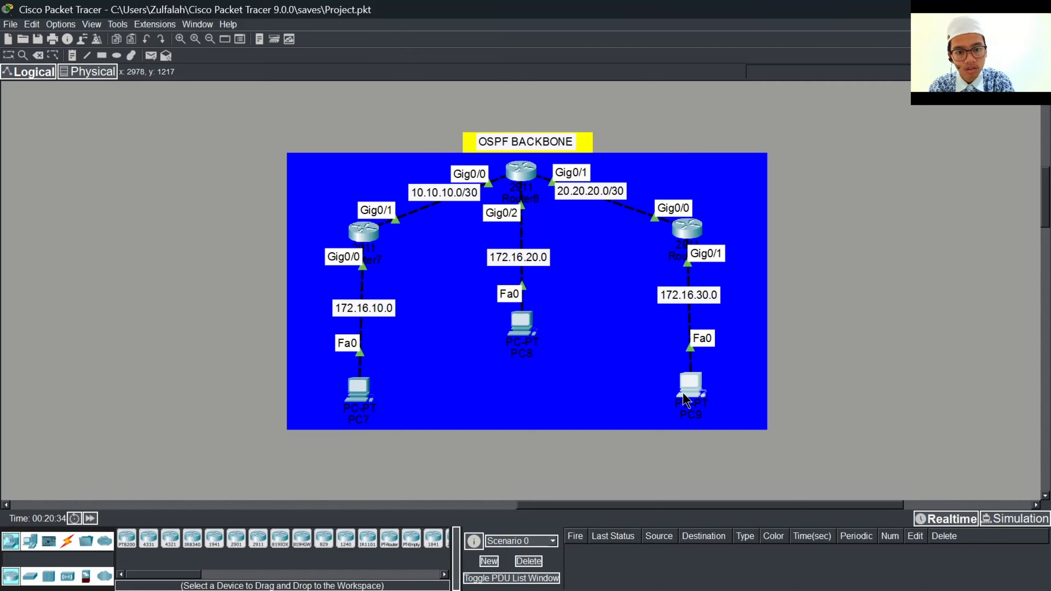
{"action": "left_click", "coordinate": [133, 43]}
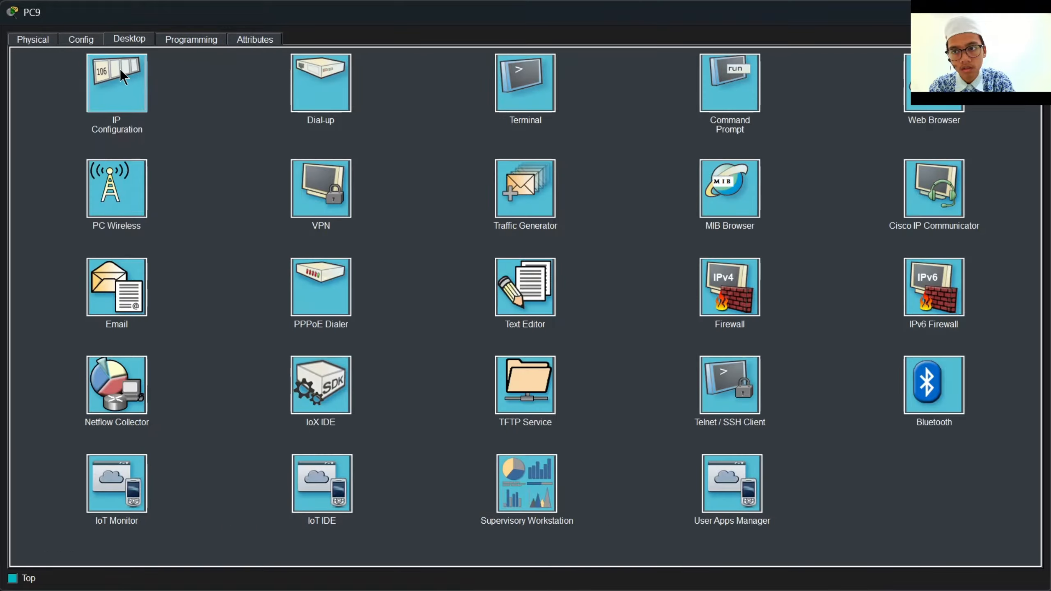
{"action": "left_click", "coordinate": [124, 77]}
{"action": "left_click", "coordinate": [424, 132]}
{"action": "type", "text": "172."}
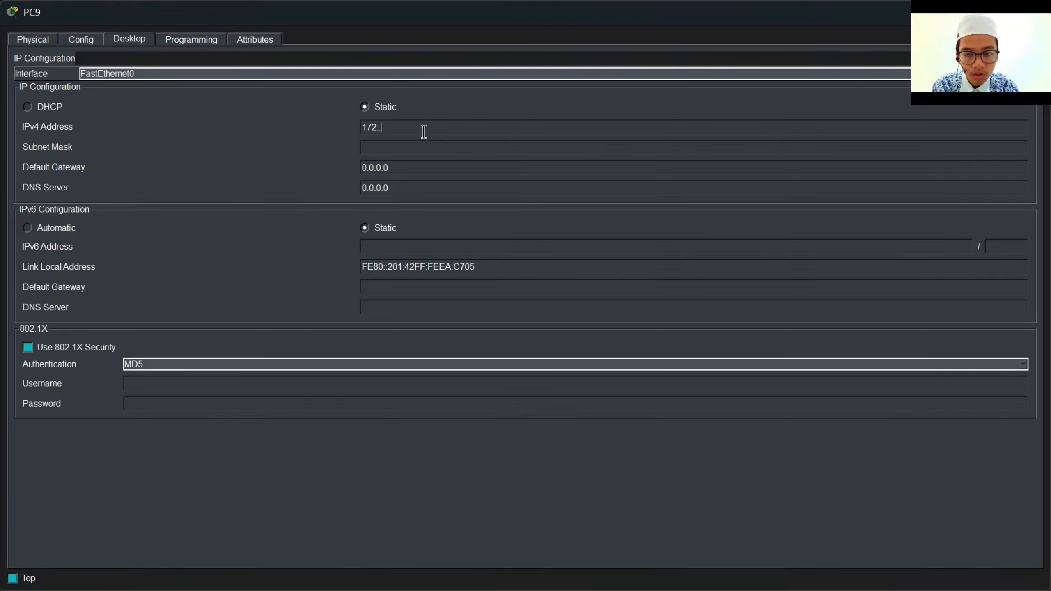
{"action": "type", "text": "16.30.2"}
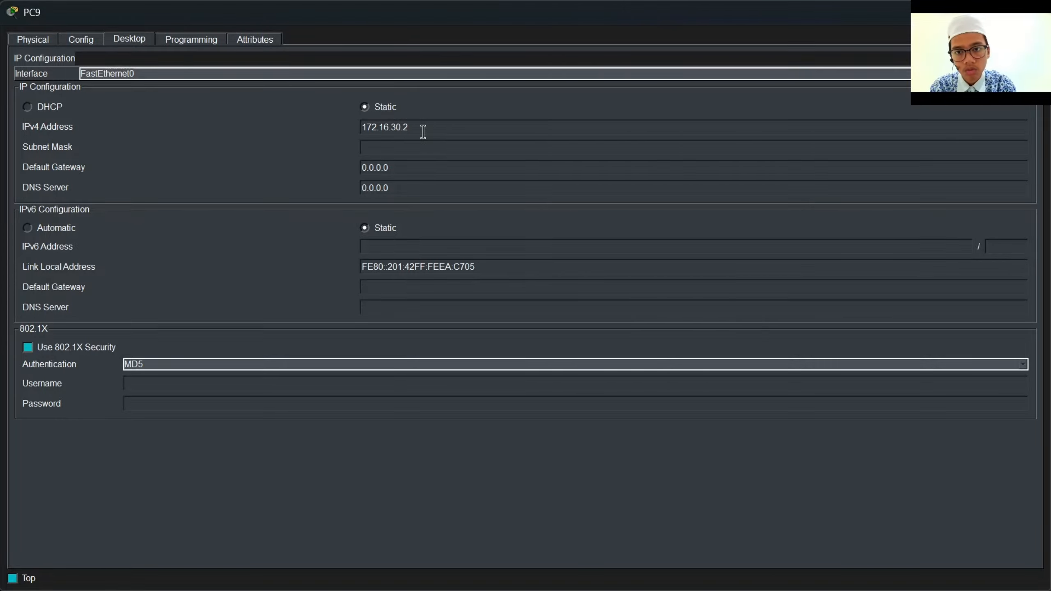
Fill in PC9's default subnet mask 255.255.0.0, set its default gateway to 172.16.30.1, and return to the topology.
{"action": "left_click", "coordinate": [416, 142]}
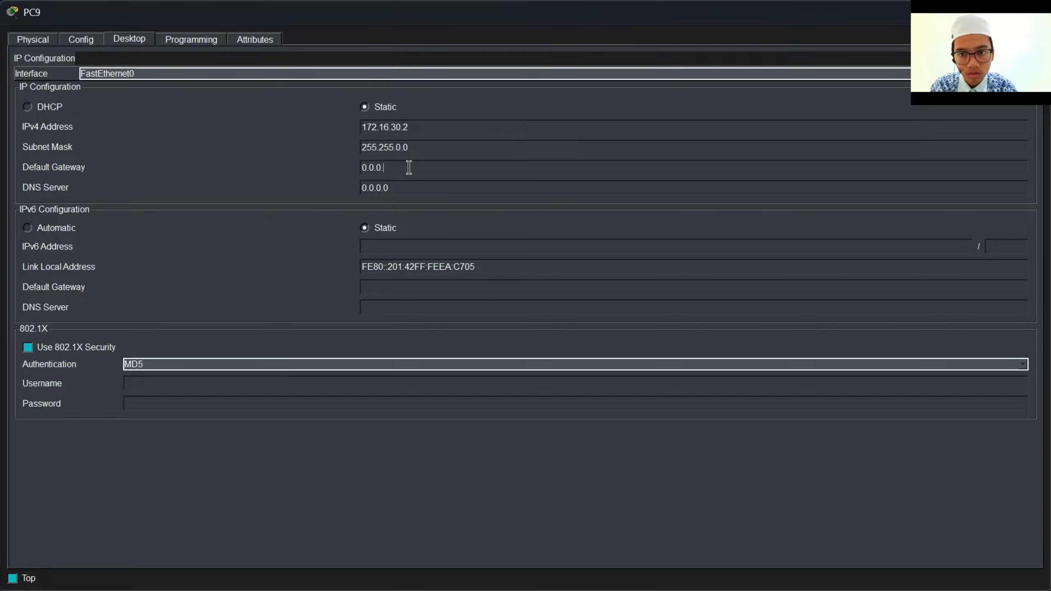
{"action": "key", "text": "BackSpace"}
{"action": "key", "text": "BackSpace"}
{"action": "key", "text": "BackSpace"}
{"action": "key", "text": "BackSpace"}
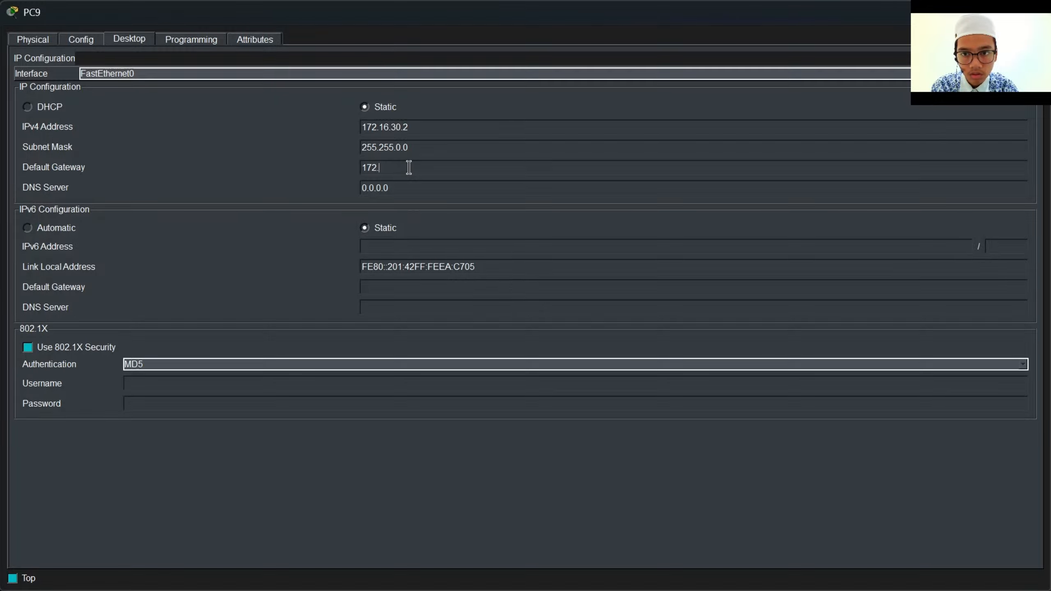
{"action": "type", "text": "16.30.1"}
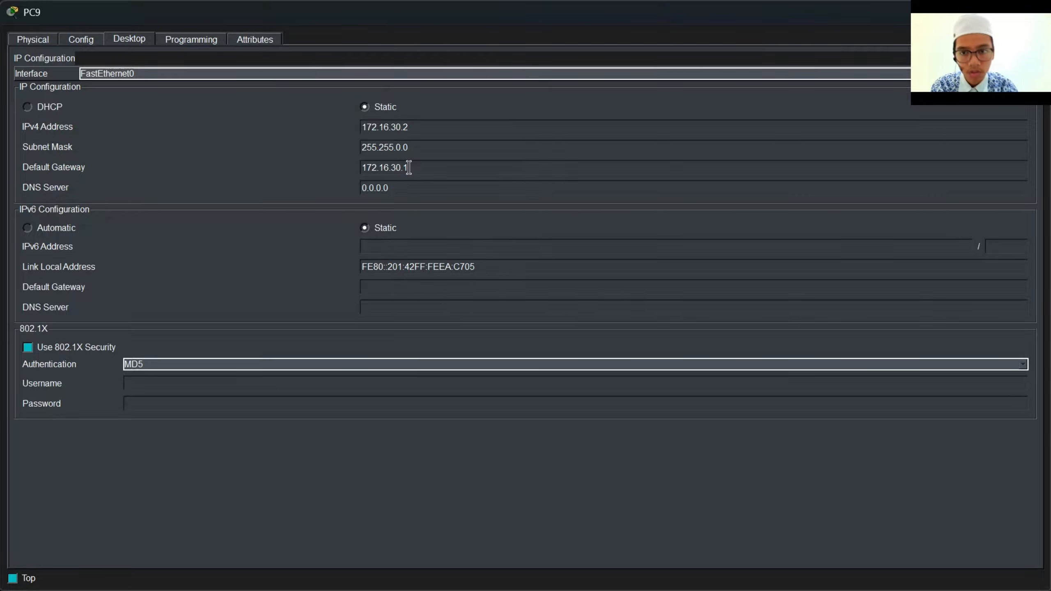
{"action": "left_click", "coordinate": [1036, 12]}
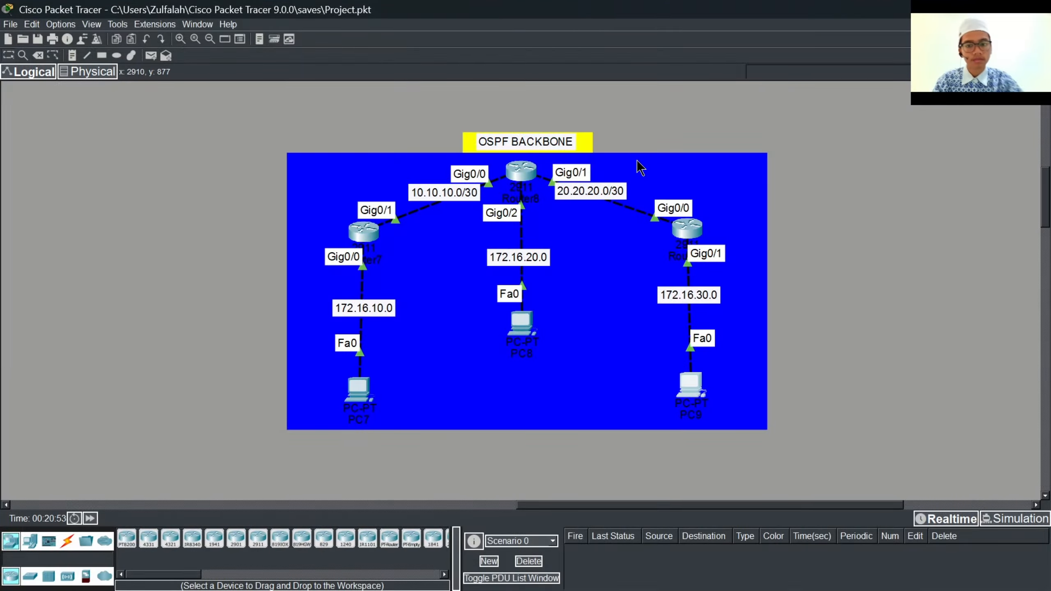
Display RTR-1's running configuration with do sh run, examine its interface addresses, and return to the topology.
{"action": "left_click", "coordinate": [347, 231]}
{"action": "key", "text": "Return"}
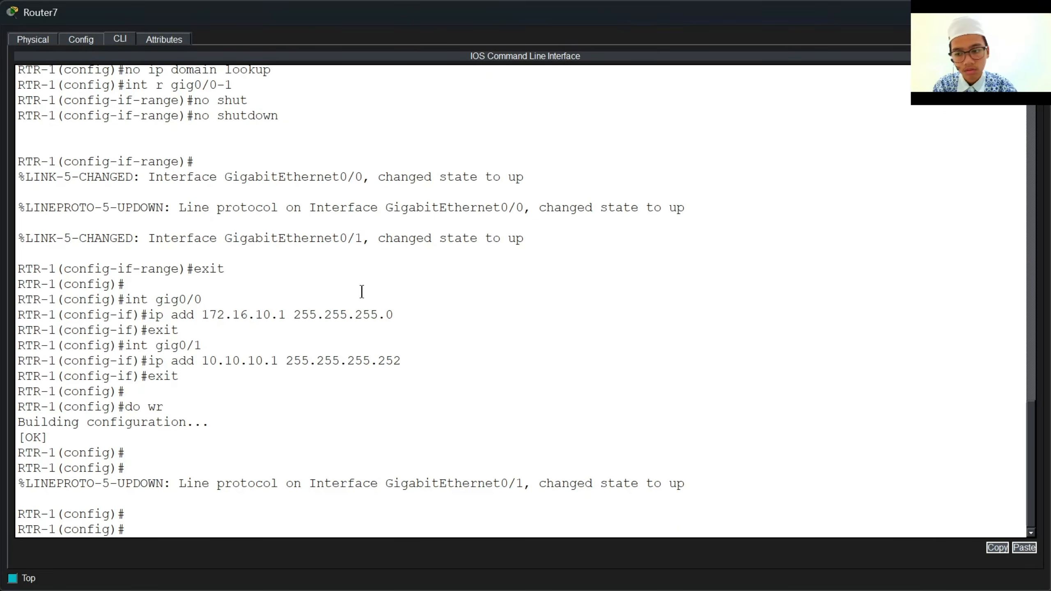
{"action": "type", "text": "do sh run"}
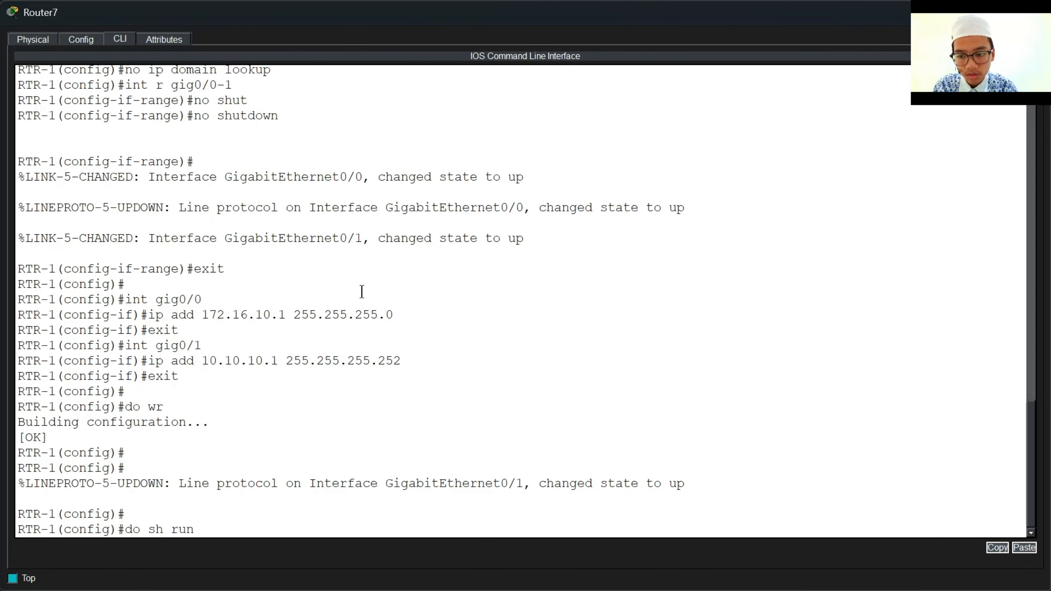
{"action": "key", "text": "Return"}
{"action": "key", "text": "q"}
{"action": "key", "text": "Return"}
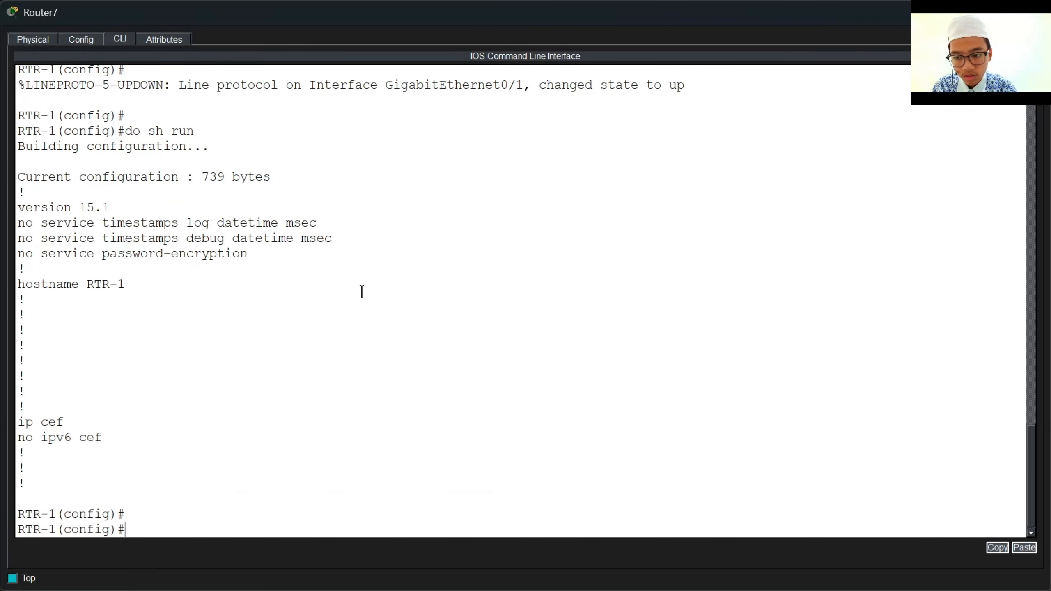
{"action": "key", "text": "Return"}
{"action": "key", "text": "Return"}
{"action": "key", "text": "Return"}
{"action": "key", "text": "Return"}
{"action": "key", "text": "Return"}
{"action": "type", "text": "do sh run"}
{"action": "key", "text": "Return"}
{"action": "key", "text": "space"}
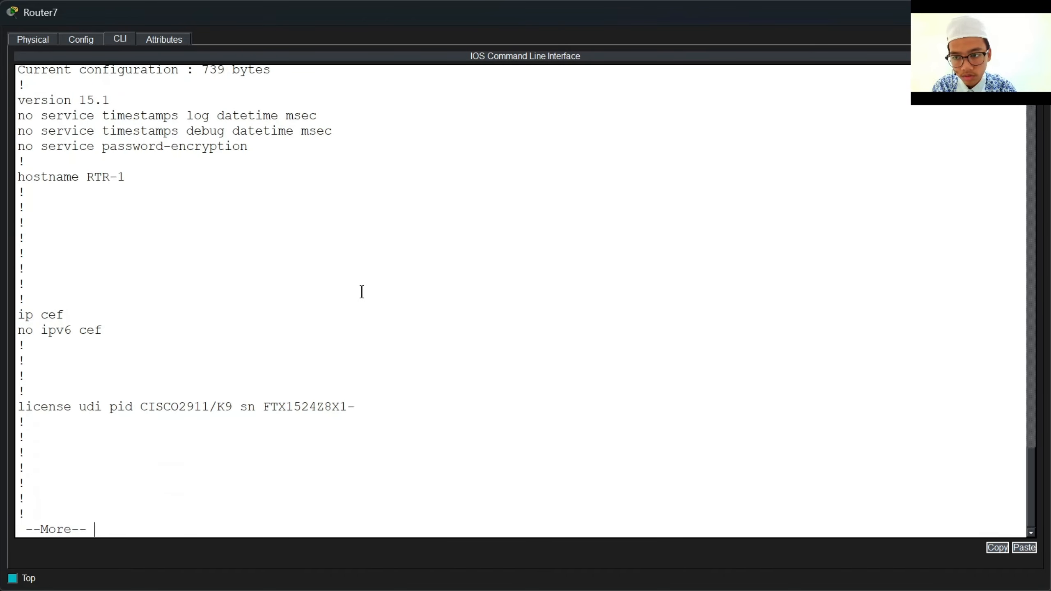
{"action": "key", "text": "Return"}
{"action": "key", "text": "Return"}
{"action": "key", "text": "Return"}
{"action": "key", "text": "Return"}
{"action": "key", "text": "Return"}
{"action": "key", "text": "Return"}
{"action": "key", "text": "Return"}
{"action": "key", "text": "Return"}
{"action": "key", "text": "Return"}
{"action": "key", "text": "Return"}
{"action": "key", "text": "Return"}
{"action": "key", "text": "Return"}
{"action": "key", "text": "Return"}
{"action": "key", "text": "Return"}
{"action": "key", "text": "Return"}
{"action": "key", "text": "Return"}
{"action": "key", "text": "Return"}
{"action": "key", "text": "Return"}
{"action": "key", "text": "Return"}
{"action": "key", "text": "Return"}
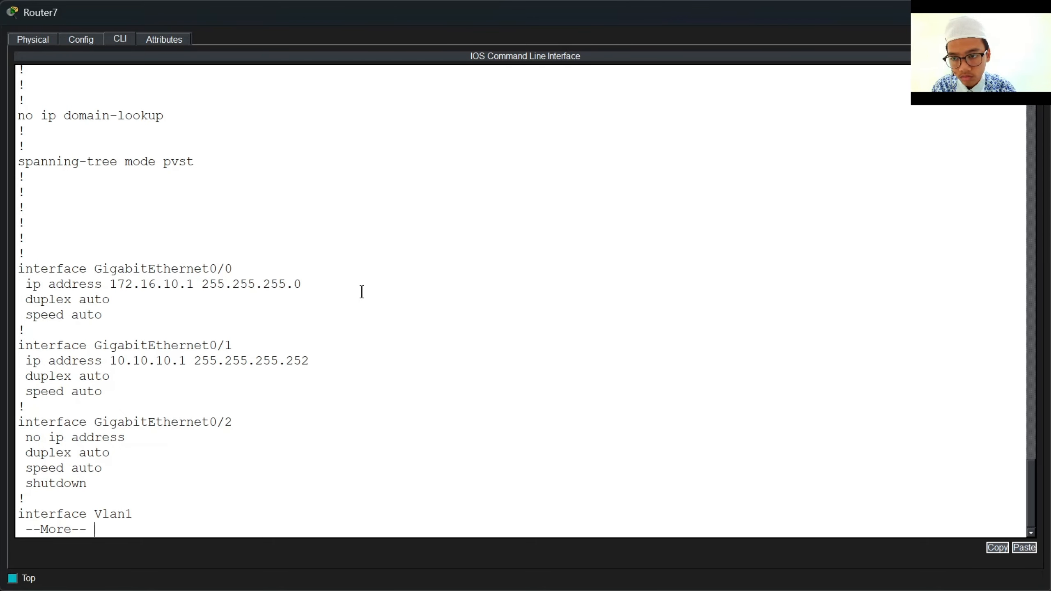
{"action": "key", "text": "q"}
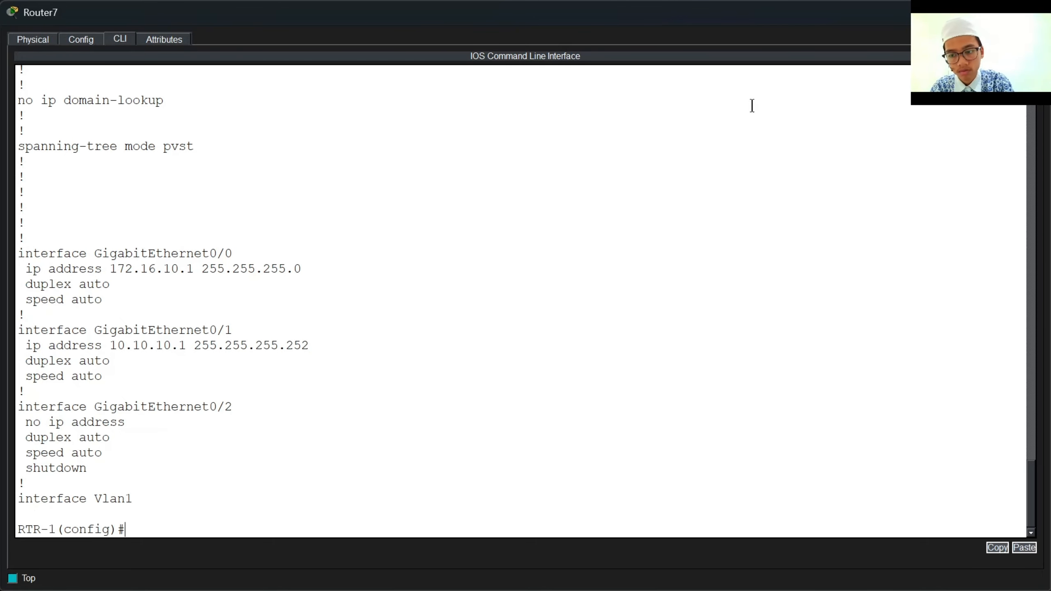
{"action": "left_click", "coordinate": [962, 11]}
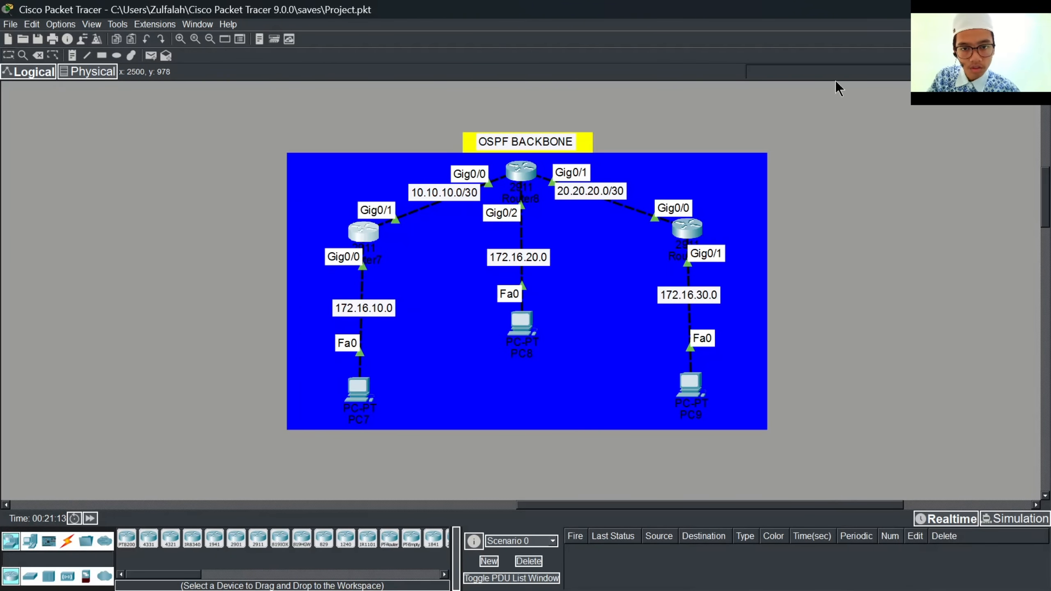
Display RTR-2's running configuration with do sh run and examine the addresses on its three Gigabit interfaces.
{"action": "left_click", "coordinate": [523, 174]}
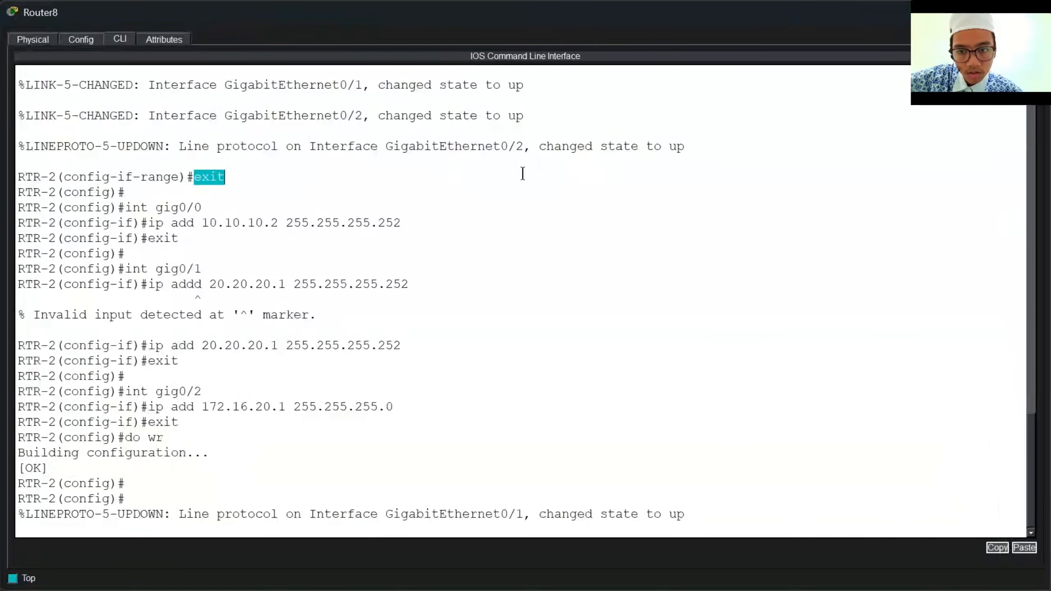
{"action": "key", "text": "Return"}
{"action": "key", "text": "Return"}
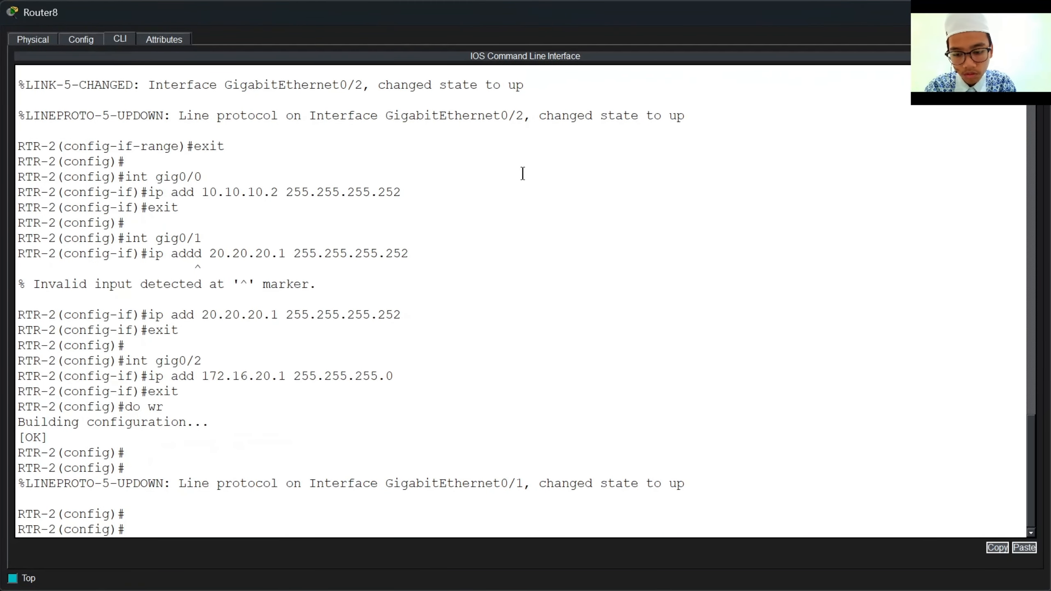
{"action": "type", "text": "do sh run"}
{"action": "key", "text": "Return"}
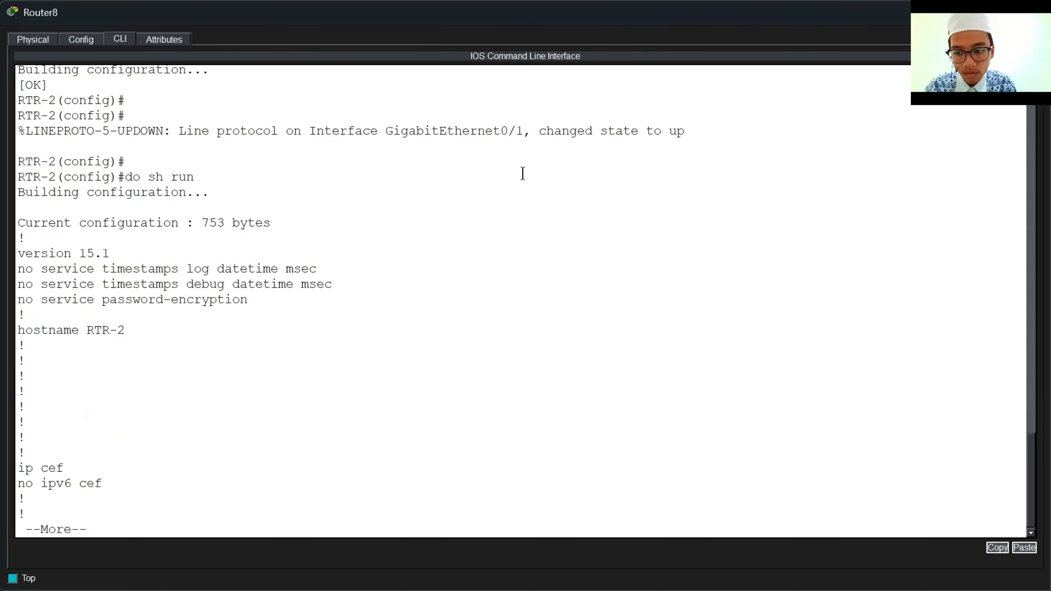
{"action": "key", "text": "Return"}
{"action": "key", "text": "Return"}
{"action": "key", "text": "Return"}
{"action": "key", "text": "Return"}
{"action": "key", "text": "Return"}
{"action": "key", "text": "Return"}
{"action": "key", "text": "Return"}
{"action": "key", "text": "Return"}
{"action": "key", "text": "Return"}
{"action": "key", "text": "Return"}
{"action": "key", "text": "Return"}
{"action": "key", "text": "Return"}
{"action": "key", "text": "Return"}
{"action": "key", "text": "Return"}
{"action": "key", "text": "Return"}
{"action": "key", "text": "Return"}
{"action": "key", "text": "Return"}
{"action": "key", "text": "Return"}
{"action": "key", "text": "Return"}
{"action": "key", "text": "Return"}
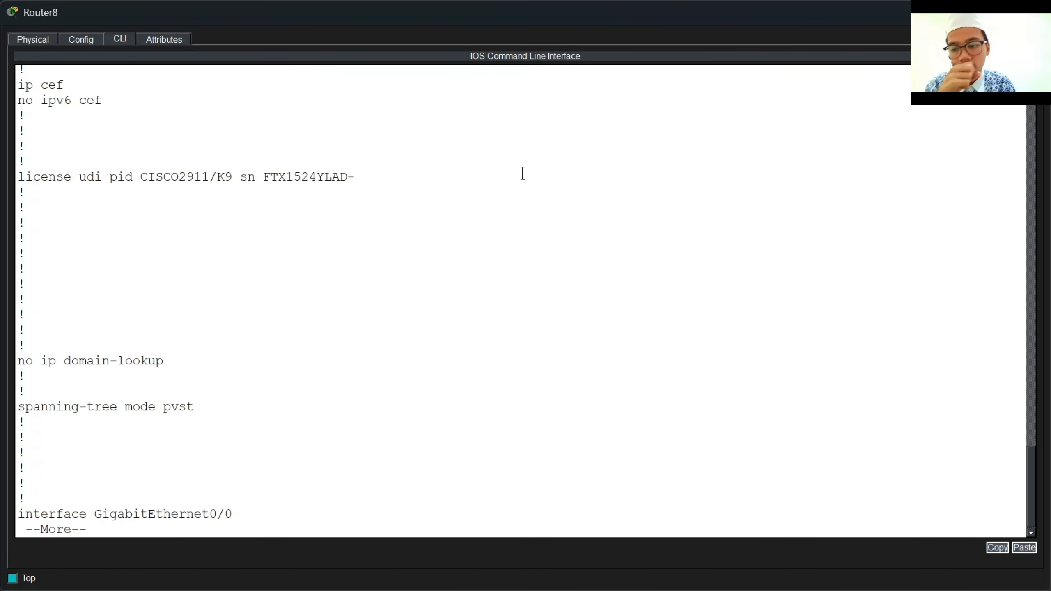
{"action": "key", "text": "Return"}
{"action": "key", "text": "Return"}
{"action": "key", "text": "Return"}
{"action": "key", "text": "Return"}
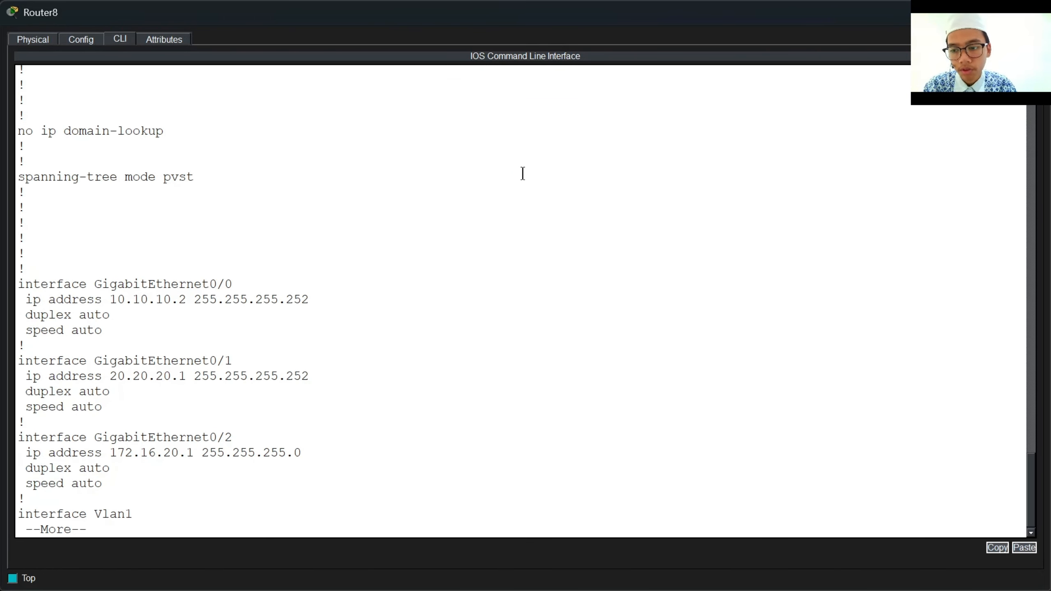
{"action": "key", "text": "Return"}
{"action": "key", "text": "Return"}
{"action": "key", "text": "space"}
{"action": "scroll", "coordinate": [481, 169], "scroll_direction": "up", "scroll_amount": 3}
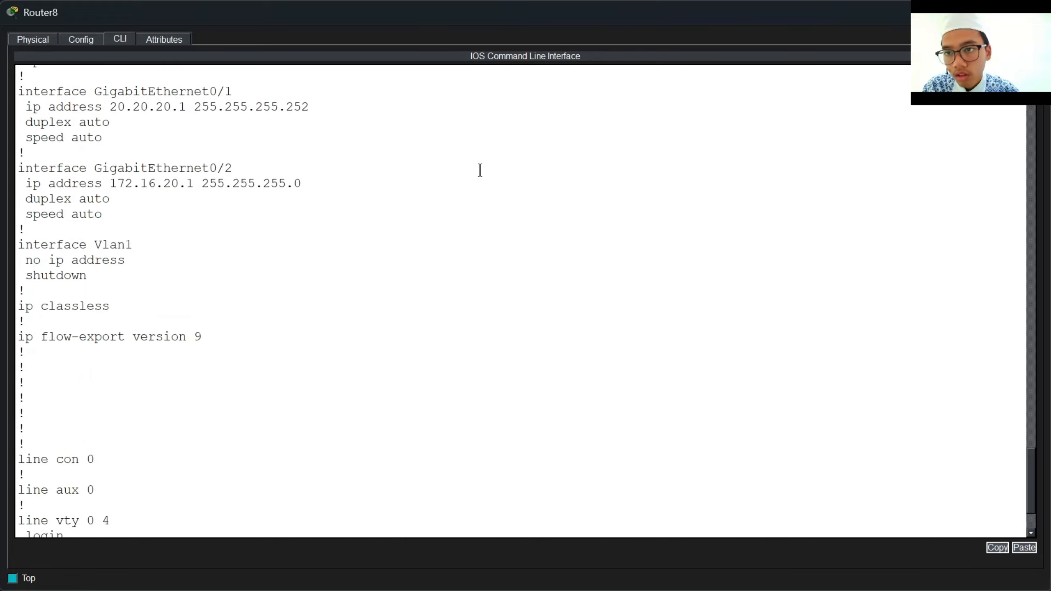
Review the GigabitEthernet0/0 to 0/2 addresses in RTR-2's running configuration and return to the topology.
{"action": "left_click_drag", "start_coordinate": [299, 214], "coordinate": [242, 162]}
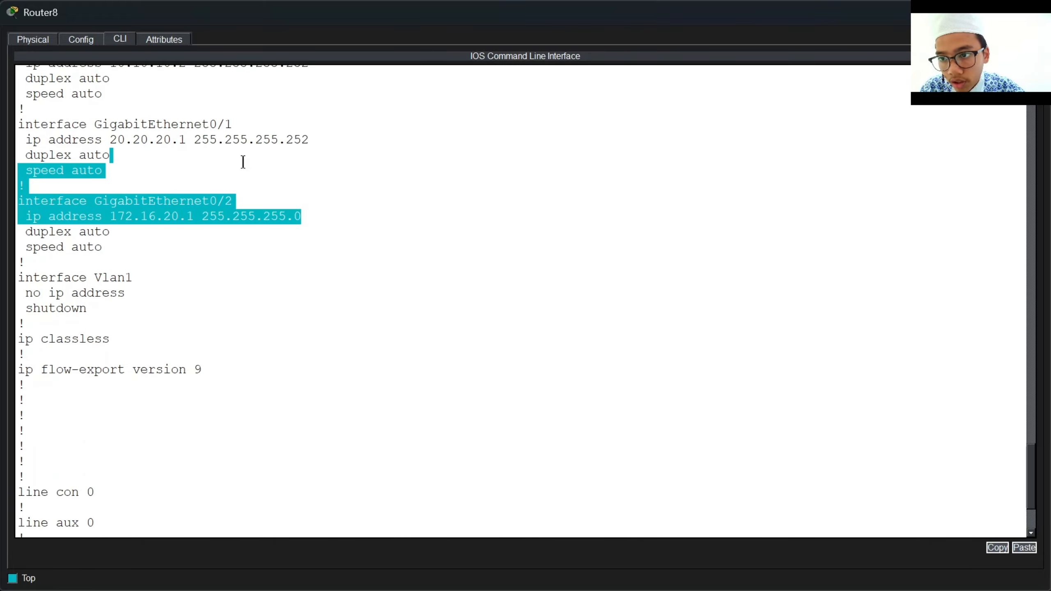
{"action": "left_click", "coordinate": [232, 169]}
{"action": "scroll", "coordinate": [233, 169], "scroll_direction": "up", "scroll_amount": 2}
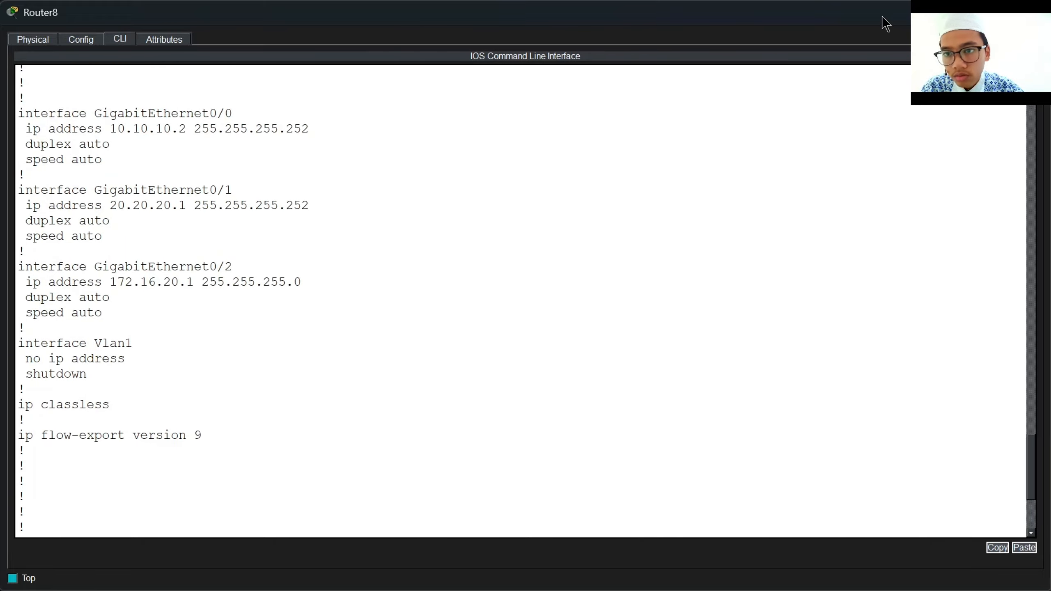
{"action": "left_click", "coordinate": [1038, 13]}
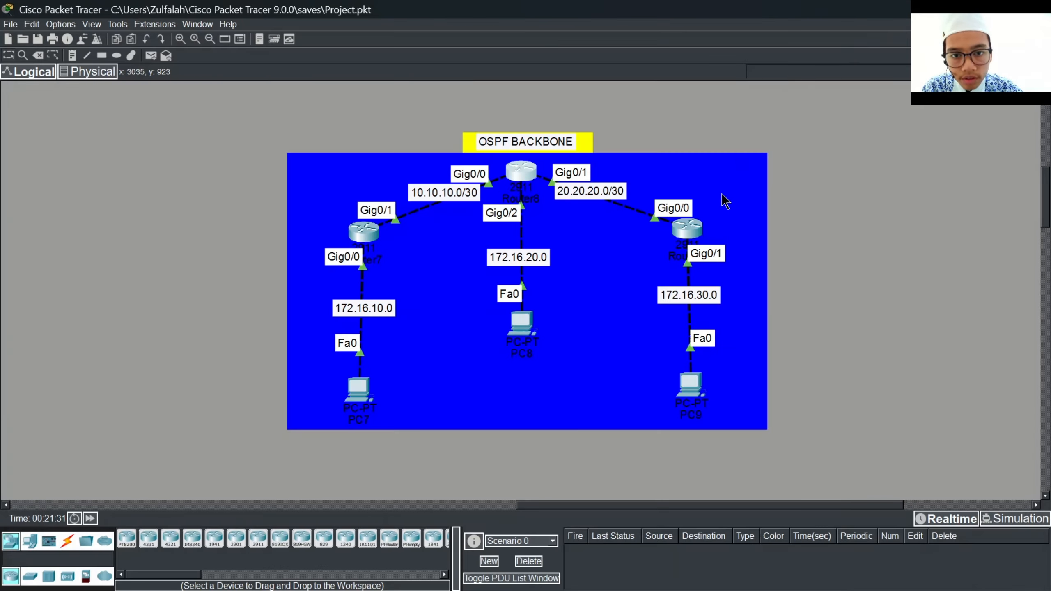
Display RTR-3's running configuration with do sh run, examine its interface addresses, and return to the topology.
{"action": "left_click", "coordinate": [695, 230]}
{"action": "type", "text": "do s"}
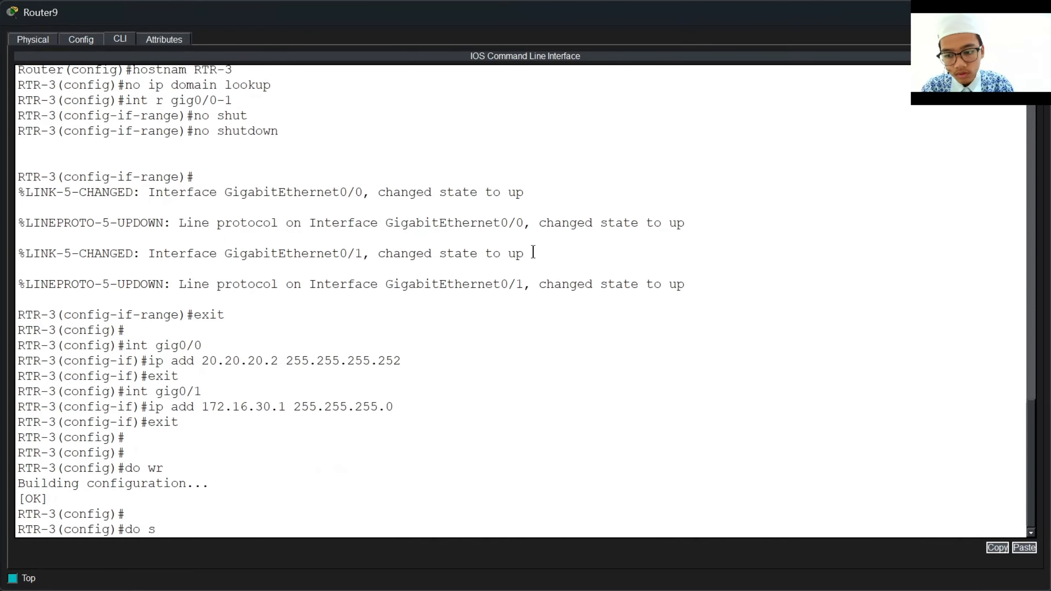
{"action": "type", "text": "h run"}
{"action": "key", "text": "Return"}
{"action": "key", "text": "Return"}
{"action": "key", "text": "Return"}
{"action": "key", "text": "Return"}
{"action": "key", "text": "Return"}
{"action": "key", "text": "Return"}
{"action": "key", "text": "Return"}
{"action": "key", "text": "Return"}
{"action": "key", "text": "Return"}
{"action": "key", "text": "Return"}
{"action": "key", "text": "Return"}
{"action": "key", "text": "Return"}
{"action": "key", "text": "Return"}
{"action": "key", "text": "Return"}
{"action": "key", "text": "Return"}
{"action": "key", "text": "Return"}
{"action": "key", "text": "Return"}
{"action": "key", "text": "Return"}
{"action": "key", "text": "Return"}
{"action": "key", "text": "Return"}
{"action": "key", "text": "Return"}
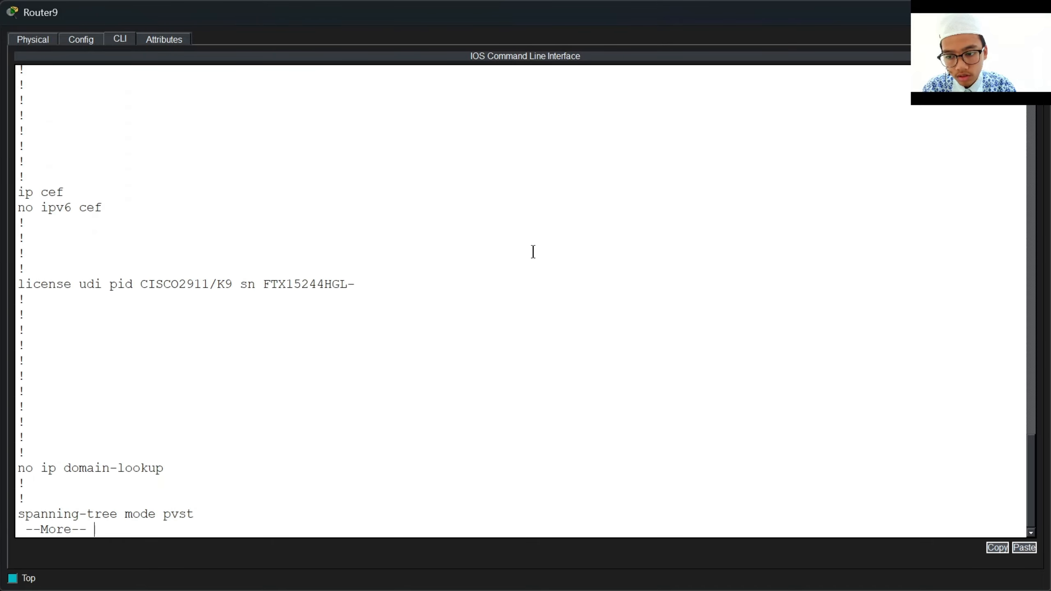
{"action": "key", "text": "Return"}
{"action": "key", "text": "Return"}
{"action": "key", "text": "Return"}
{"action": "key", "text": "Return"}
{"action": "key", "text": "Return"}
{"action": "key", "text": "Return"}
{"action": "key", "text": "Return"}
{"action": "key", "text": "Return"}
{"action": "key", "text": "Return"}
{"action": "key", "text": "Return"}
{"action": "key", "text": "Return"}
{"action": "key", "text": "Return"}
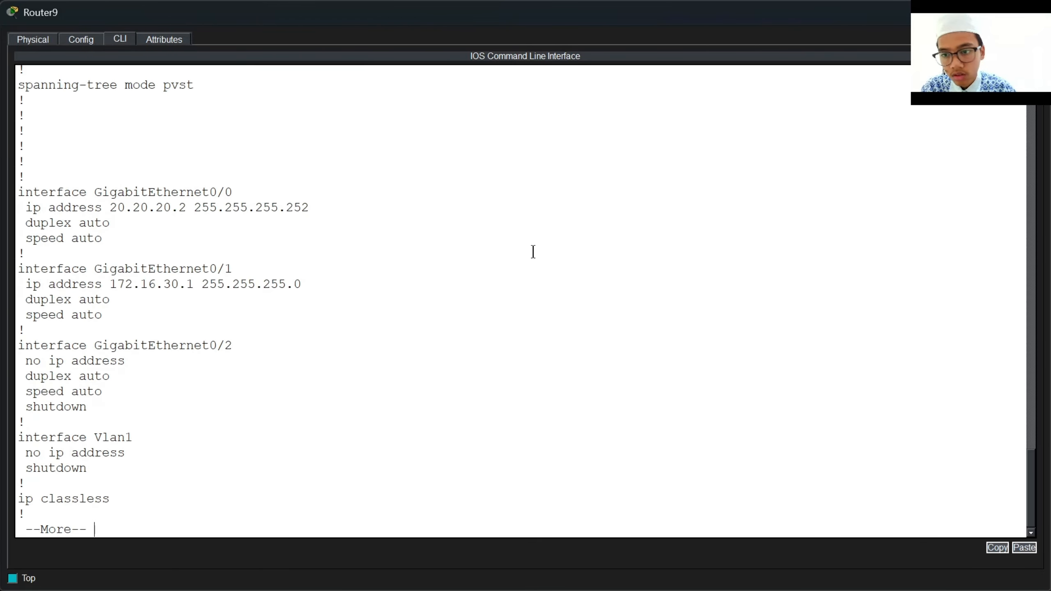
{"action": "type", "text": "s"}
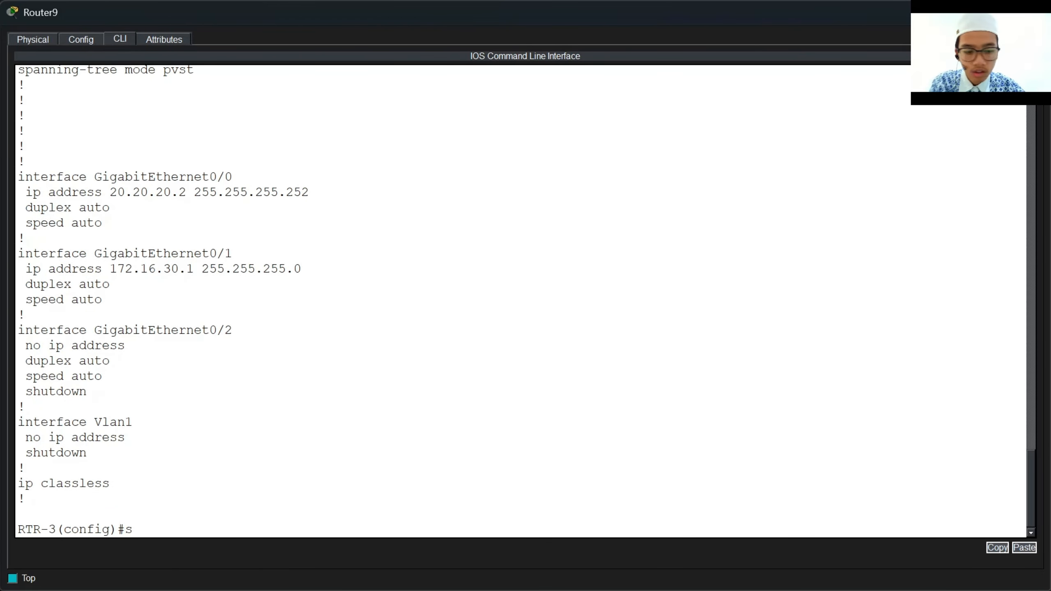
{"action": "left_click", "coordinate": [1038, 11]}
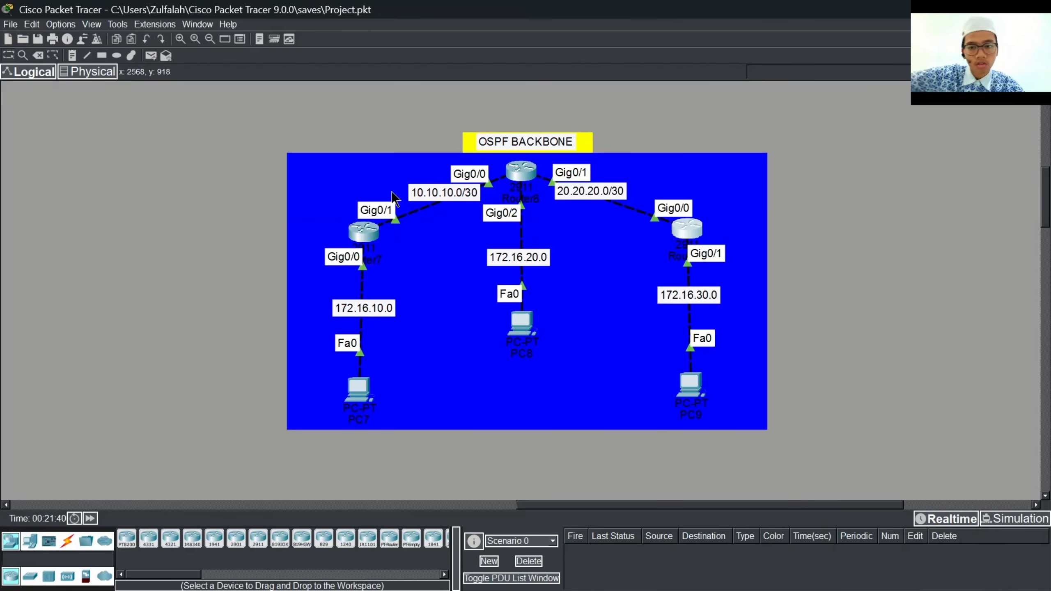
Start OSPF process 67 on RTR-1 with router ospf 67 and begin a network statement.
{"action": "left_click", "coordinate": [361, 234]}
{"action": "left_click", "coordinate": [364, 235]}
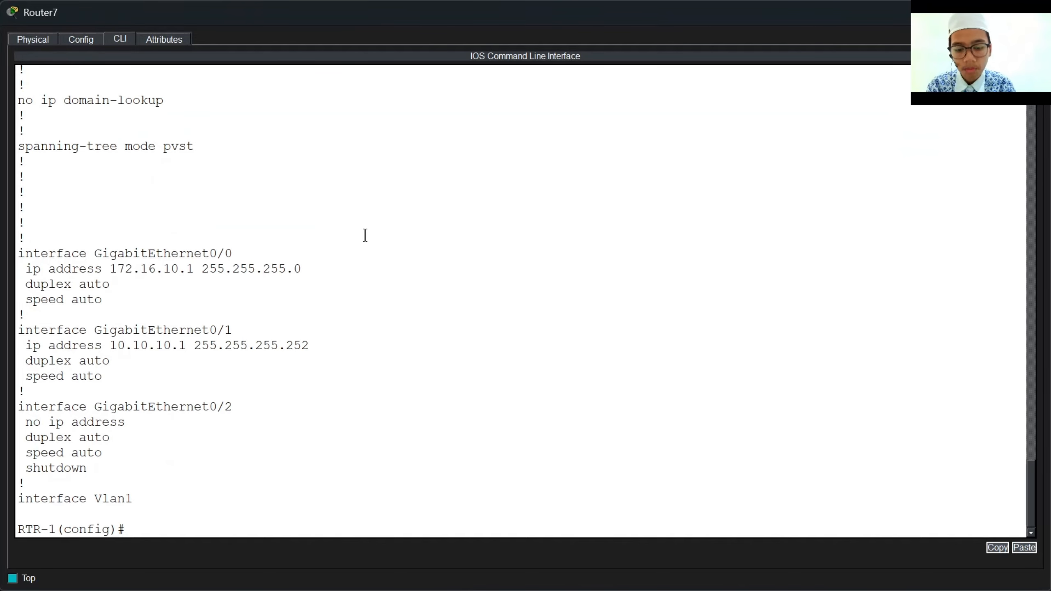
{"action": "type", "text": "rou"}
{"action": "key", "text": "Tab"}
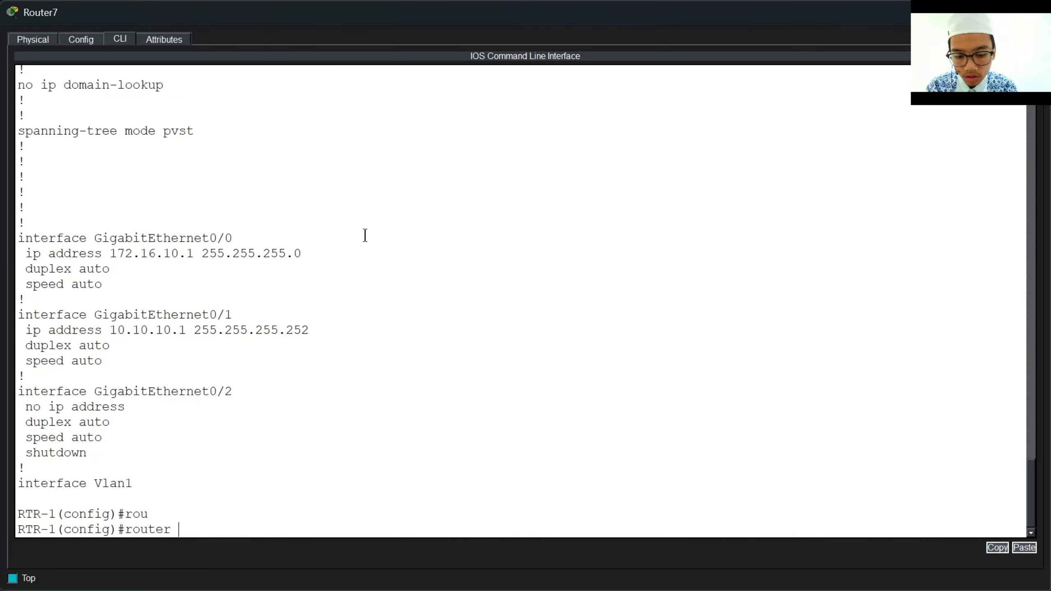
{"action": "type", "text": "os"}
{"action": "key", "text": "Tab"}
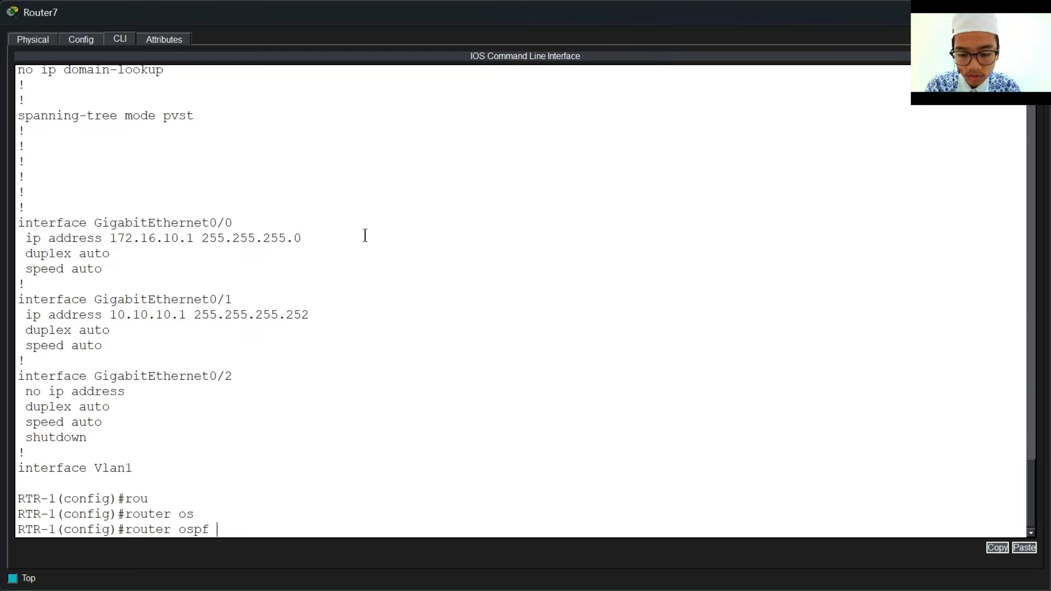
{"action": "type", "text": "67"}
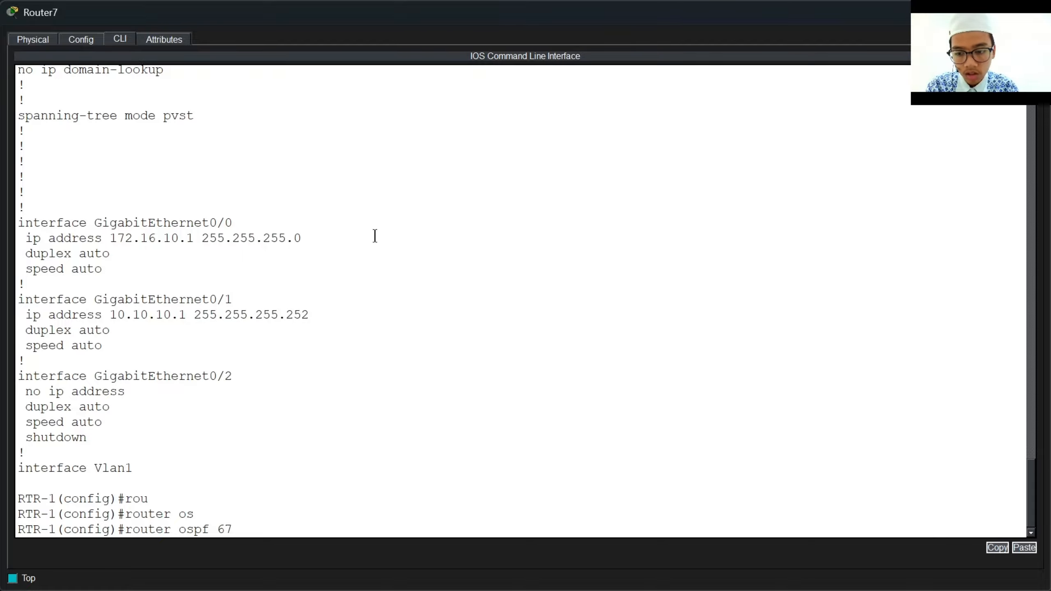
{"action": "type", "text": " ?"}
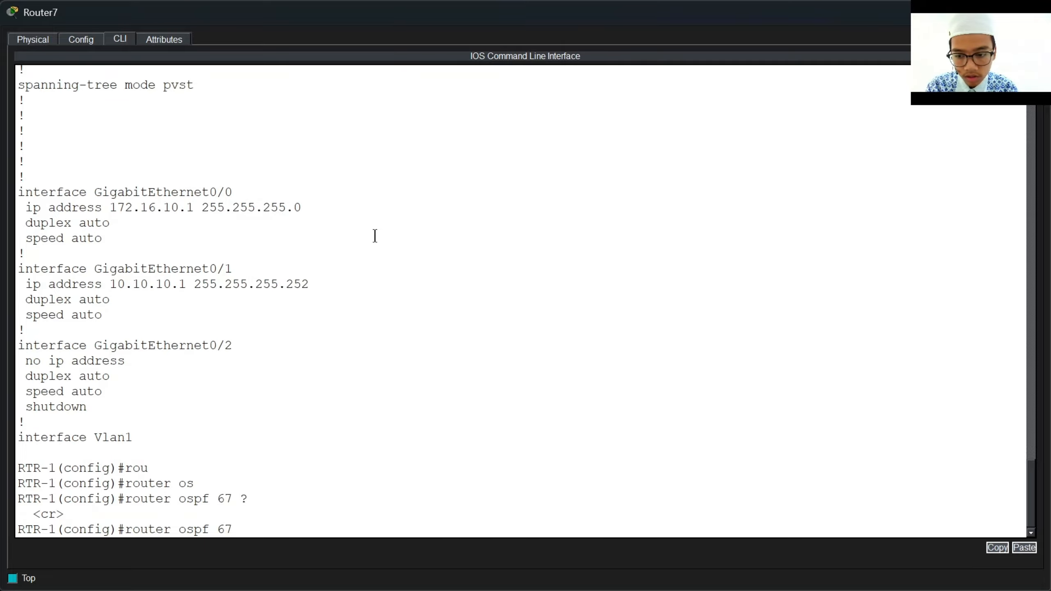
{"action": "key", "text": "Return"}
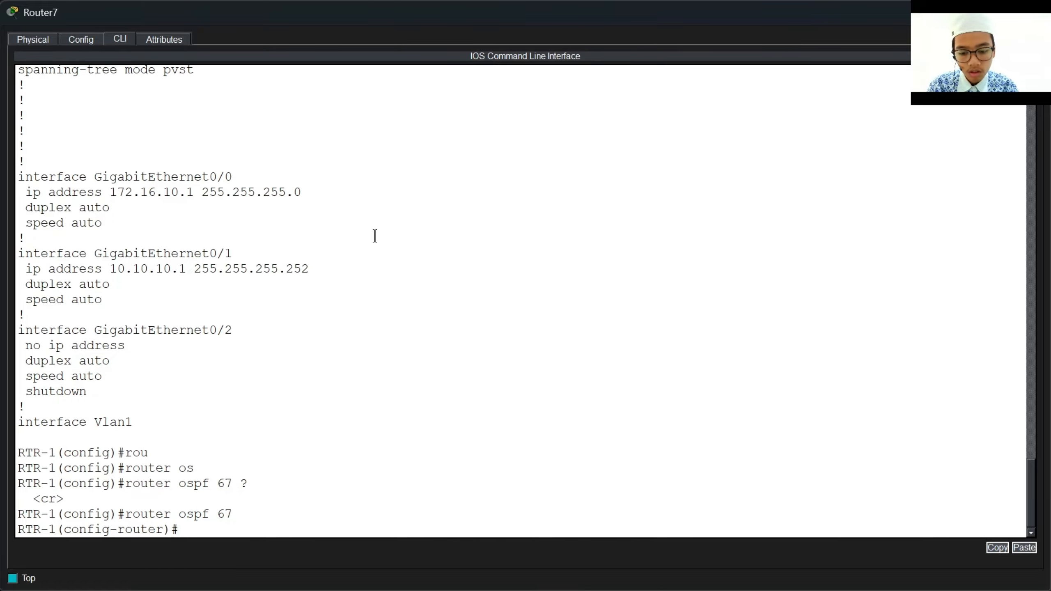
{"action": "type", "text": "net"}
{"action": "key", "text": "Tab"}
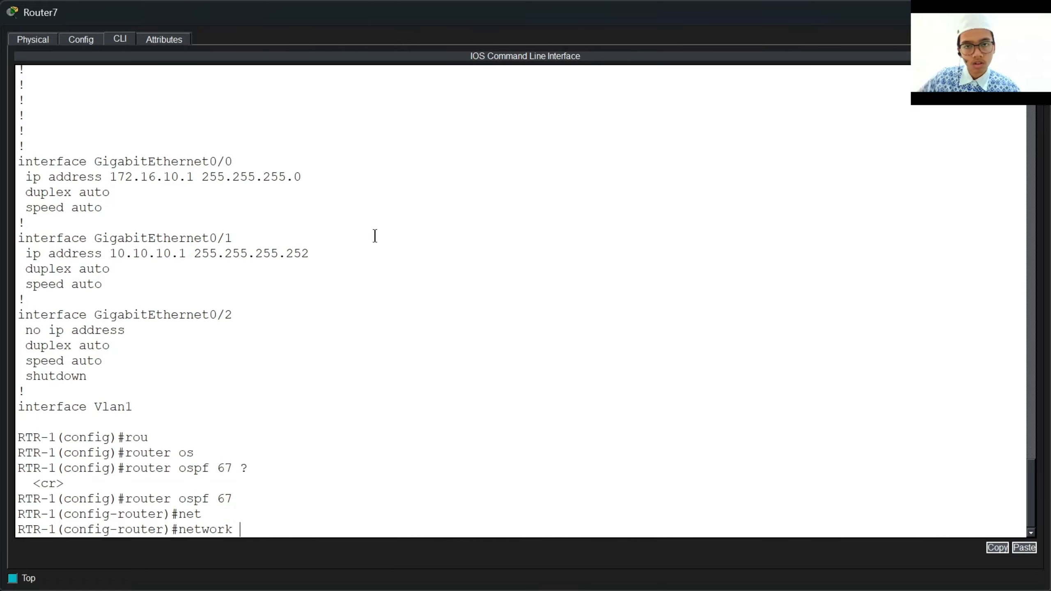
Nudge the 172.16.10.0 and 10.10.10.0/30 network labels slightly in the topology and reopen RTR-1's command line.
{"action": "key", "text": "alt+Tab"}
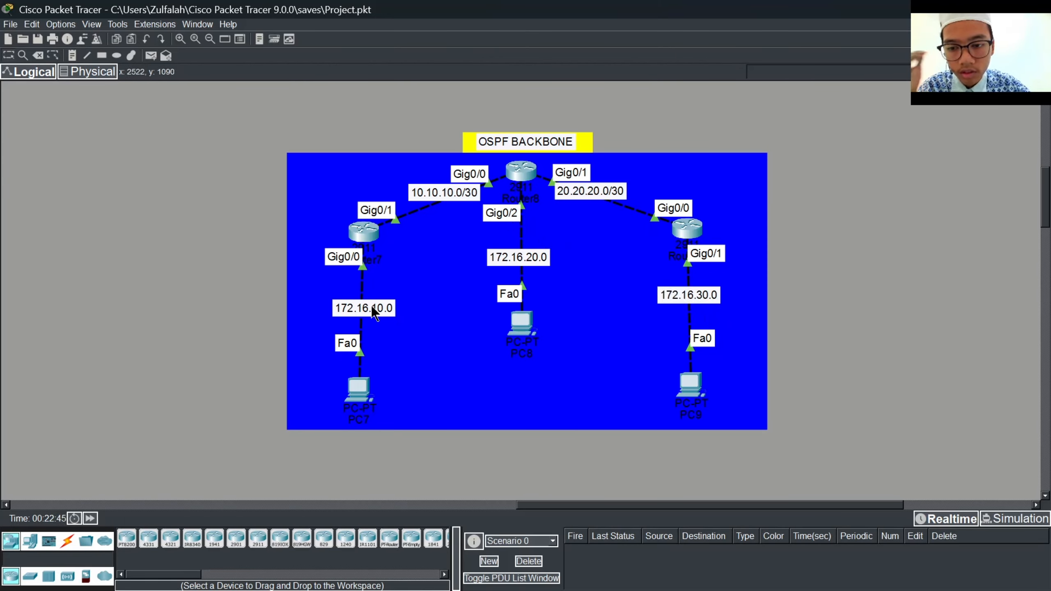
{"action": "left_click_drag", "start_coordinate": [368, 314], "coordinate": [365, 310]}
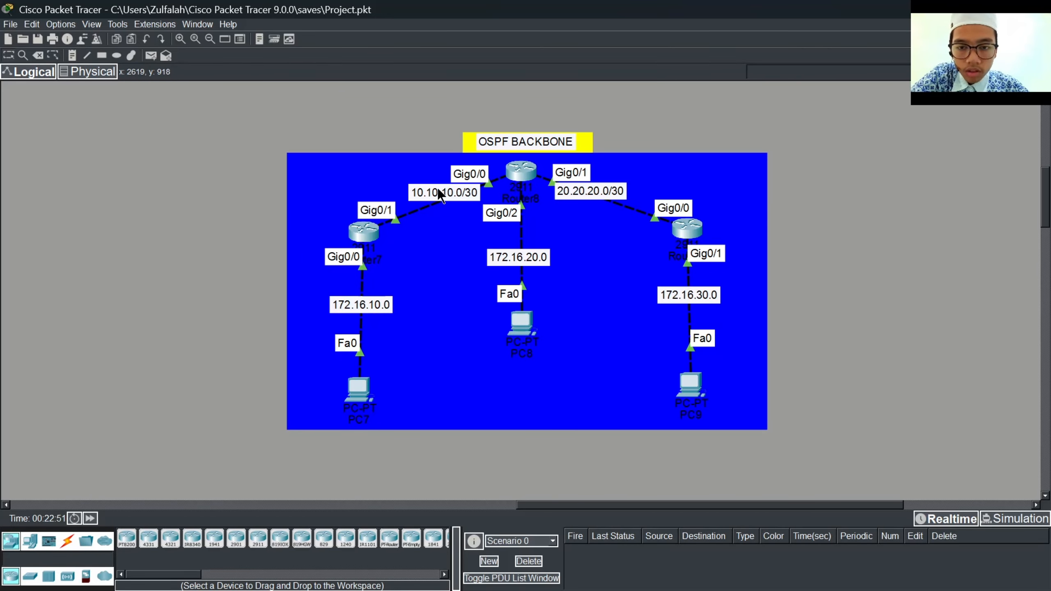
{"action": "left_click_drag", "start_coordinate": [440, 197], "coordinate": [429, 199]}
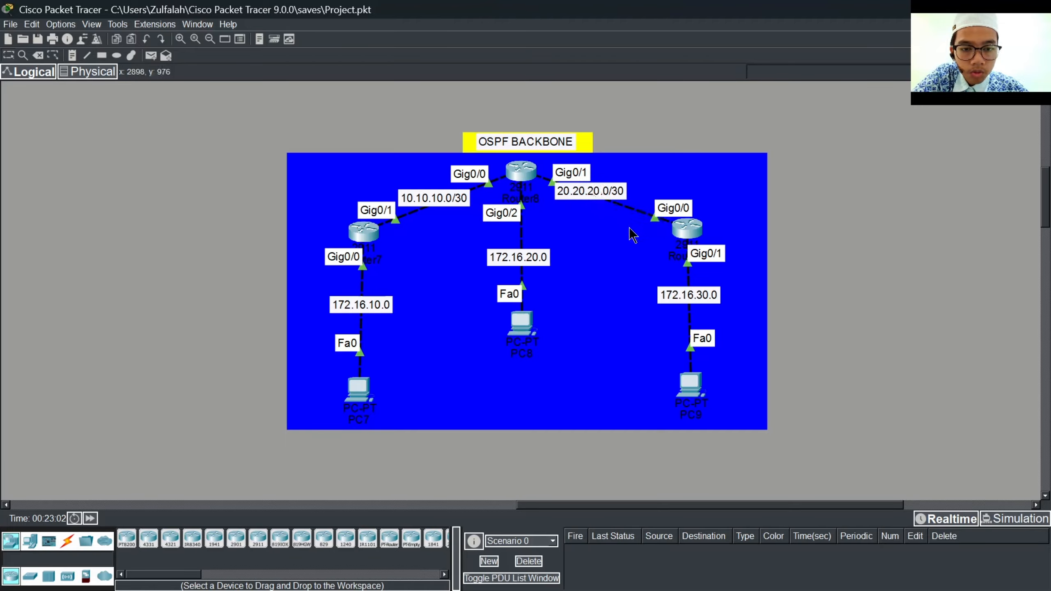
{"action": "left_click", "coordinate": [362, 233]}
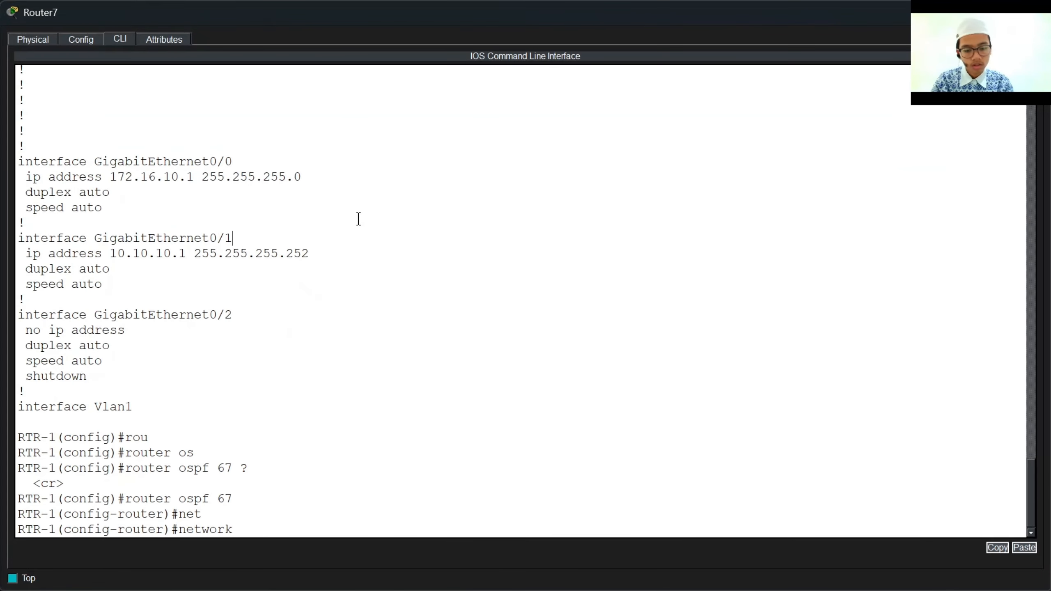
Advertise network 10.10.10.0 with wildcard mask 0.0.0.3 in area 0 on RTR-1, checking the command help for the wildcard argument.
{"action": "type", "text": "10.10.10."}
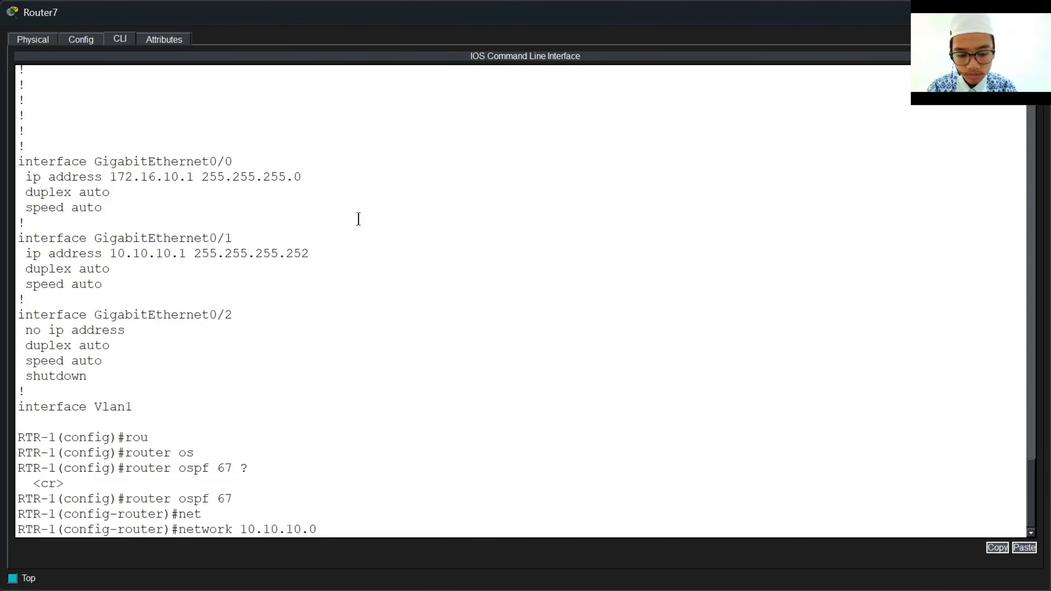
{"action": "type", "text": "0 ?"}
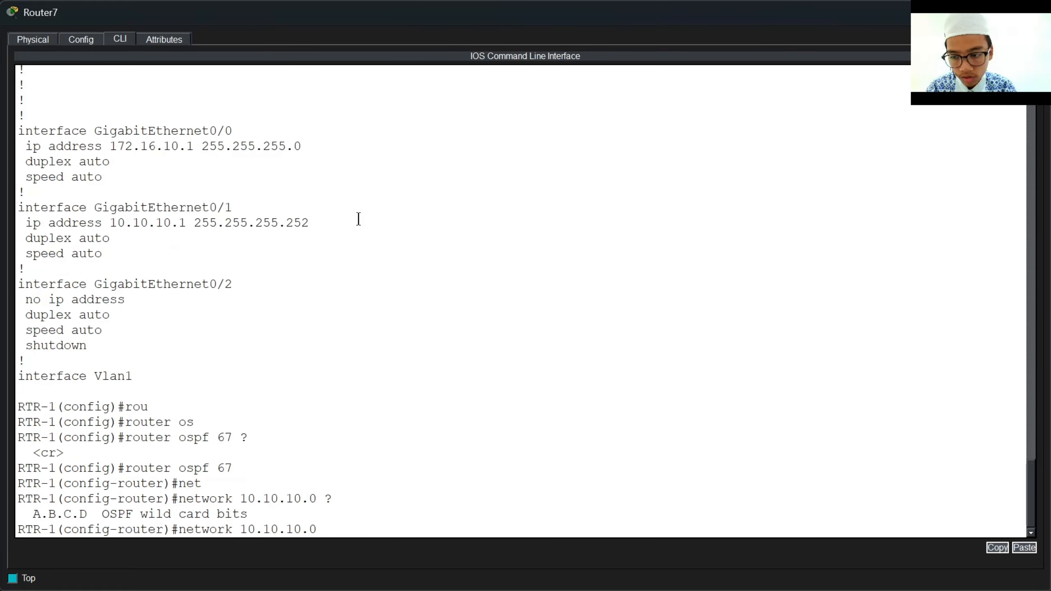
{"action": "type", "text": "0."}
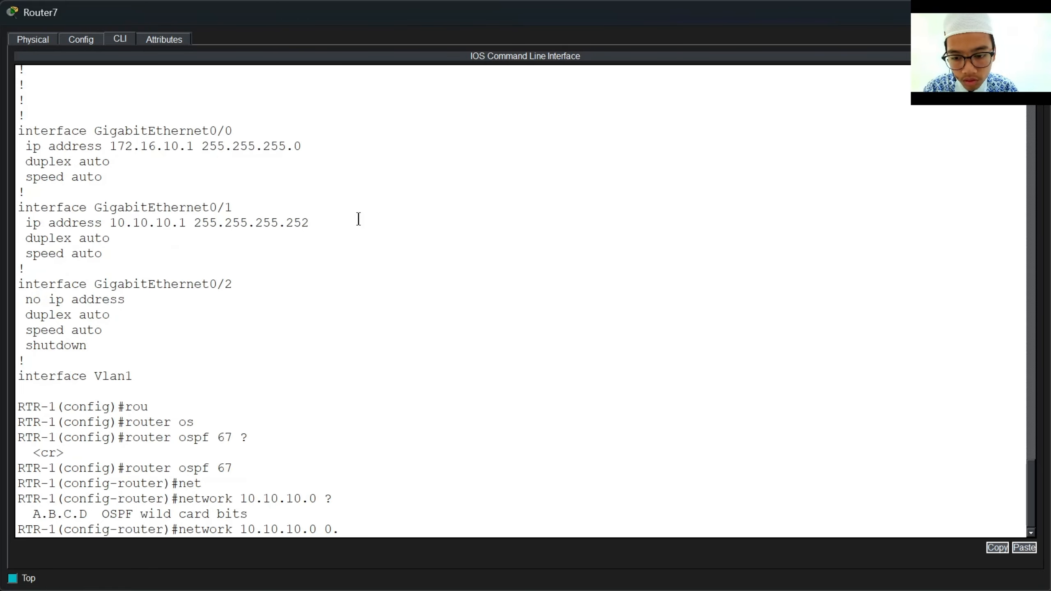
{"action": "type", "text": "0.0.3"}
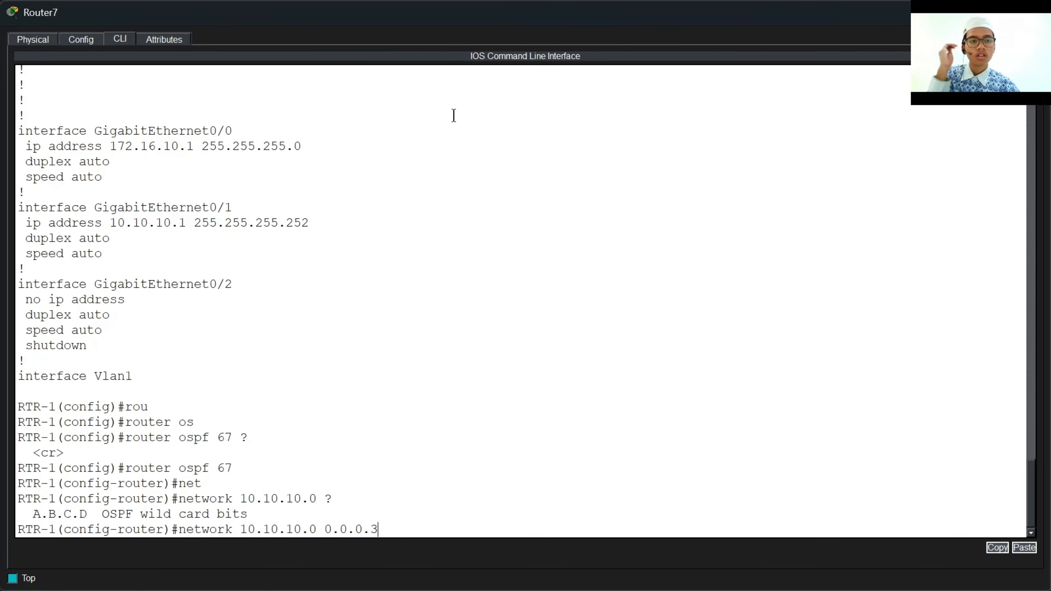
{"action": "left_click", "coordinate": [962, 11]}
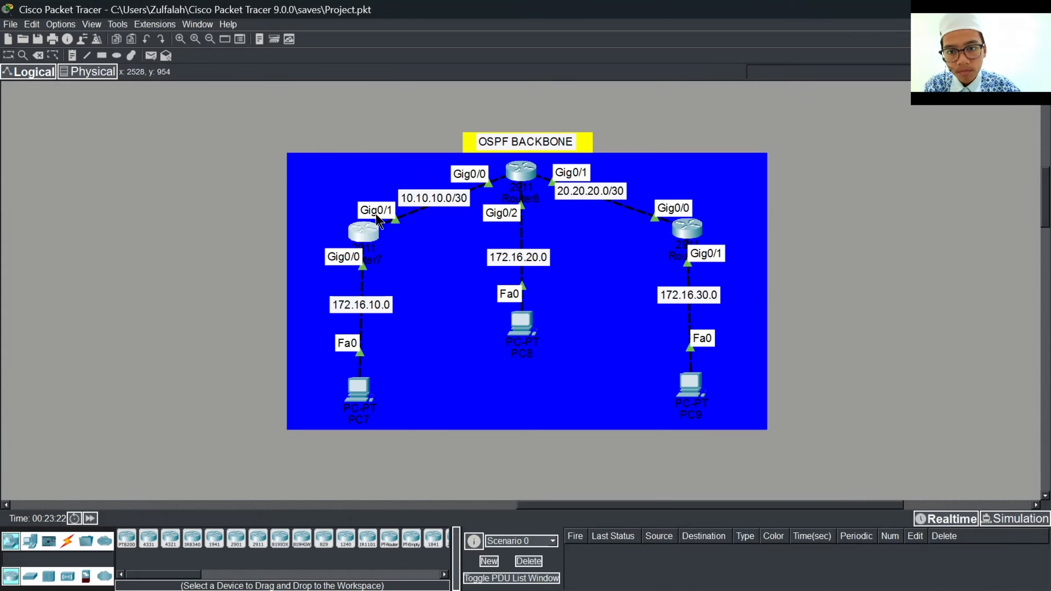
{"action": "left_click", "coordinate": [369, 241]}
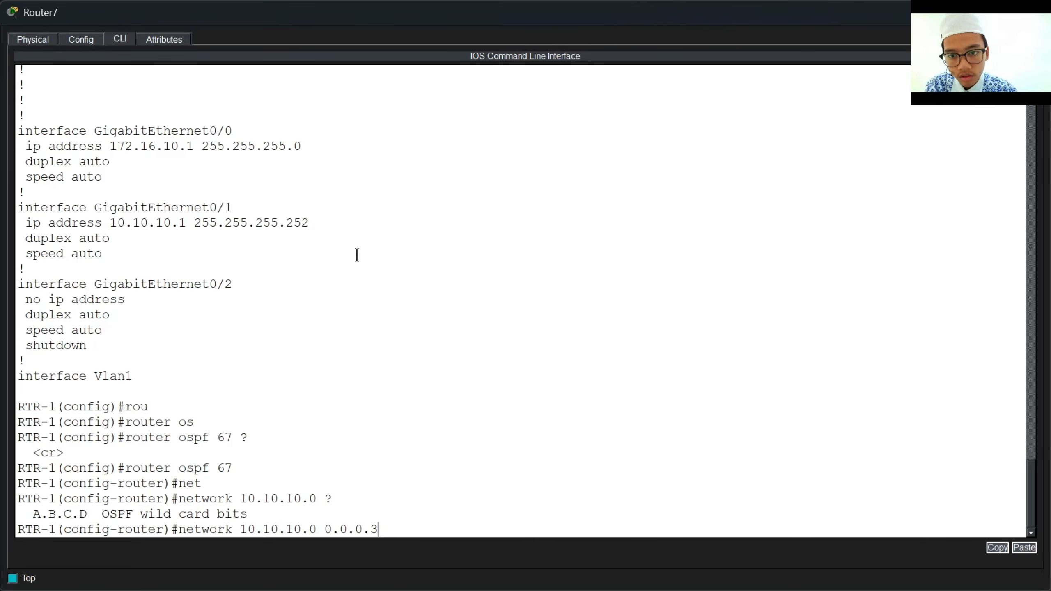
{"action": "type", "text": "are"}
{"action": "key", "text": "BackSpace"}
{"action": "key", "text": "BackSpace"}
{"action": "key", "text": "BackSpace"}
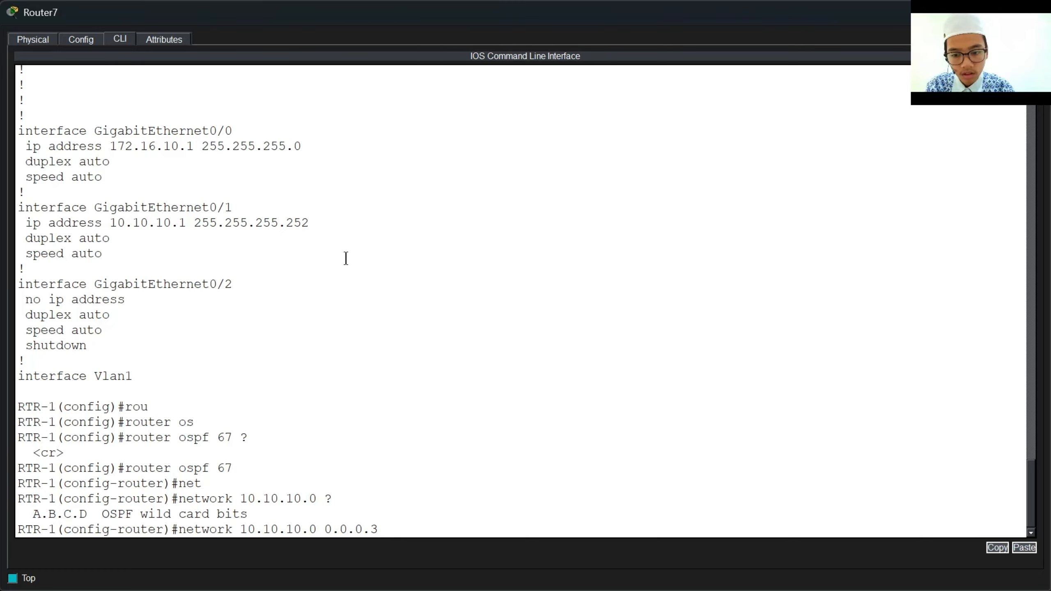
{"action": "type", "text": "area"}
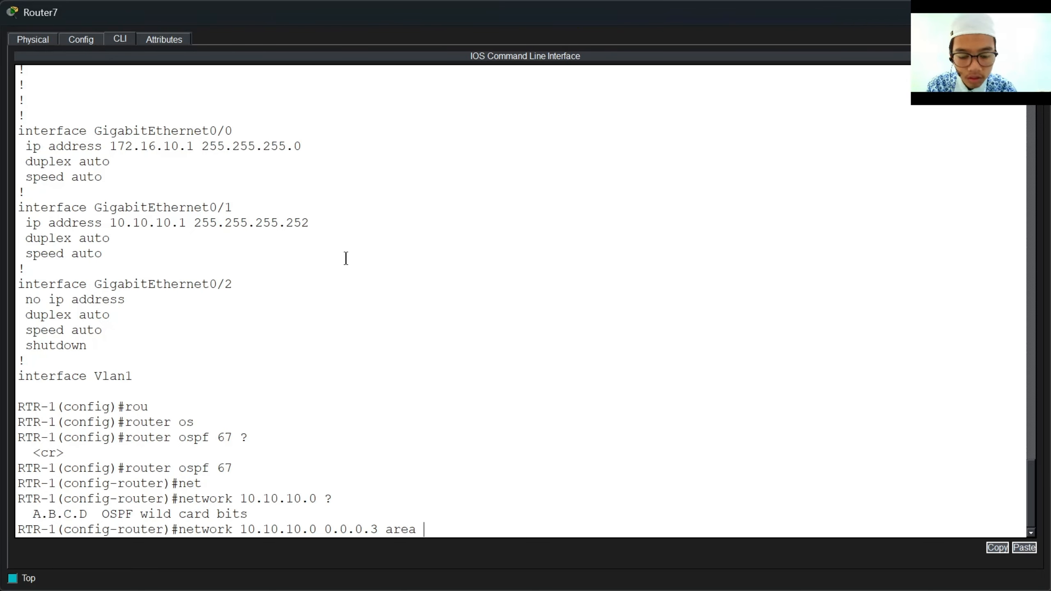
{"action": "type", "text": "0"}
{"action": "key", "text": "Return"}
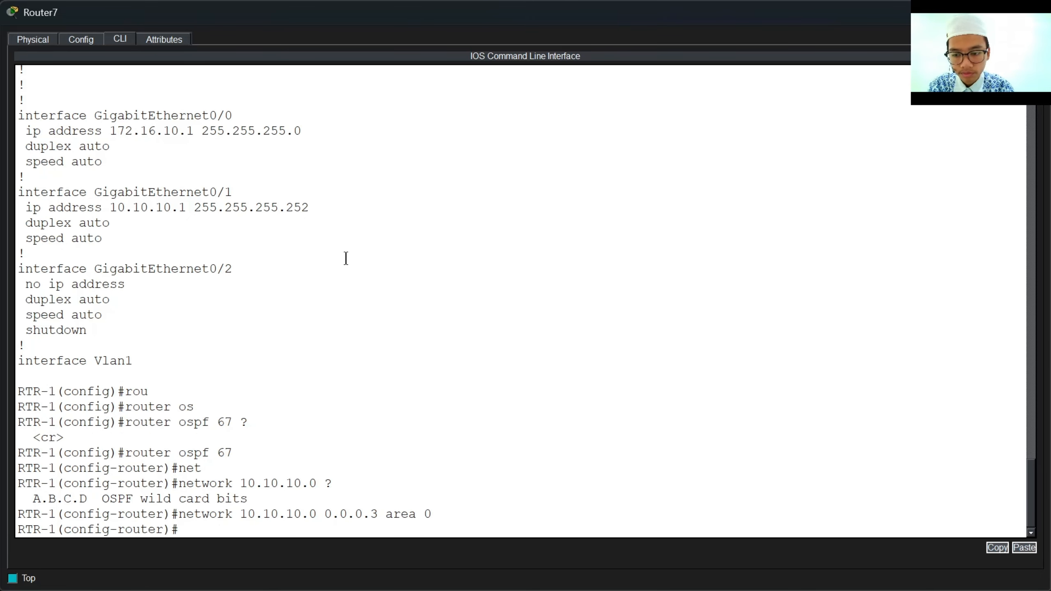
Advertise network 172.16.10.0 with wildcard mask 0.0.0.255 in area 0 on RTR-1 and exit to global configuration mode.
{"action": "type", "text": "net"}
{"action": "key", "text": "Tab"}
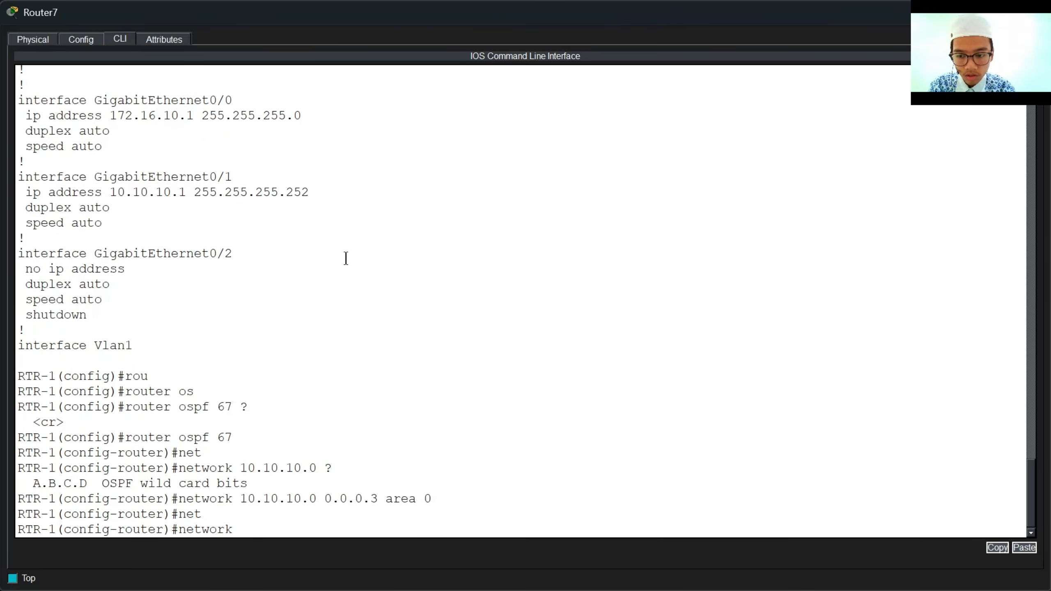
{"action": "type", "text": "172.16"}
{"action": "type", "text": ".10."}
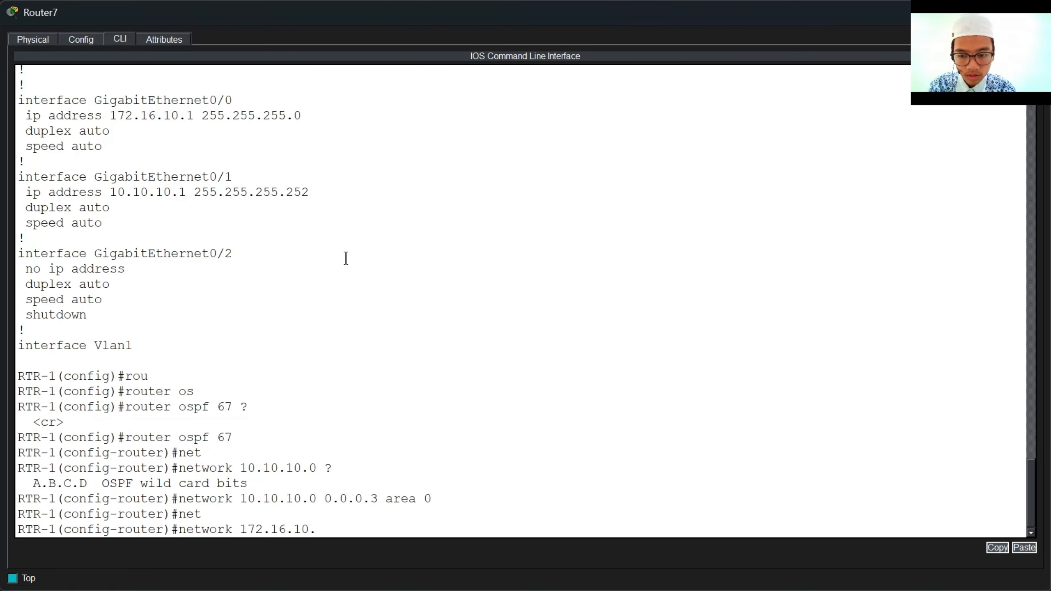
{"action": "type", "text": "0 0.0.0."}
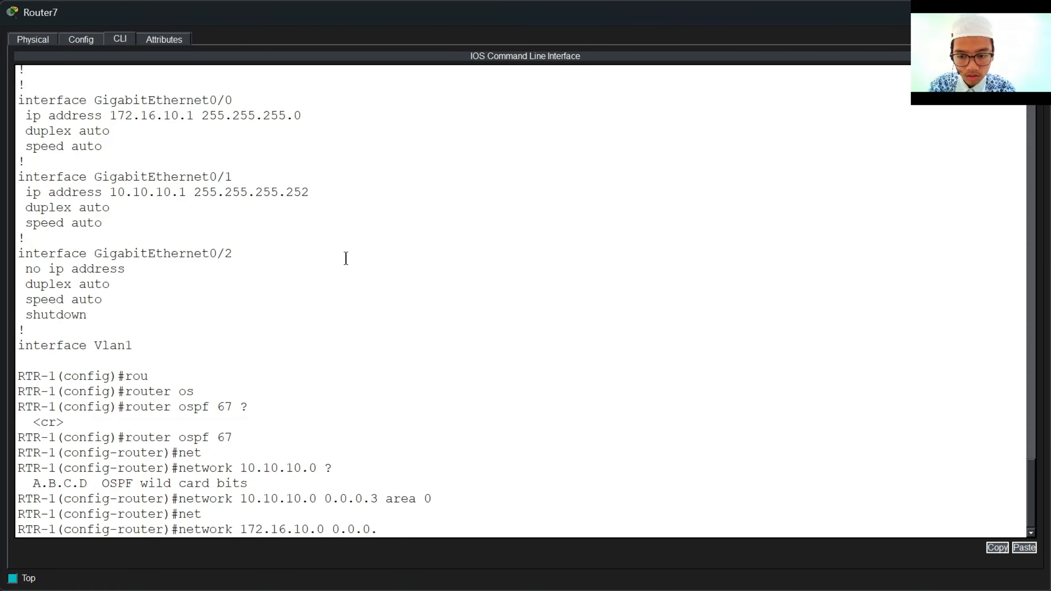
{"action": "type", "text": "255"}
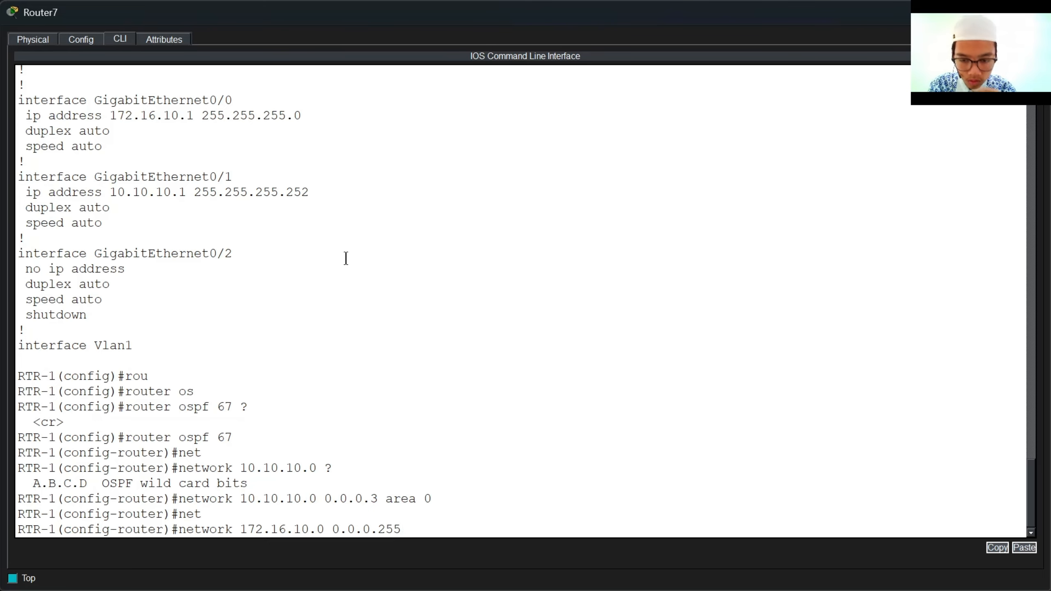
{"action": "type", "text": " ara"}
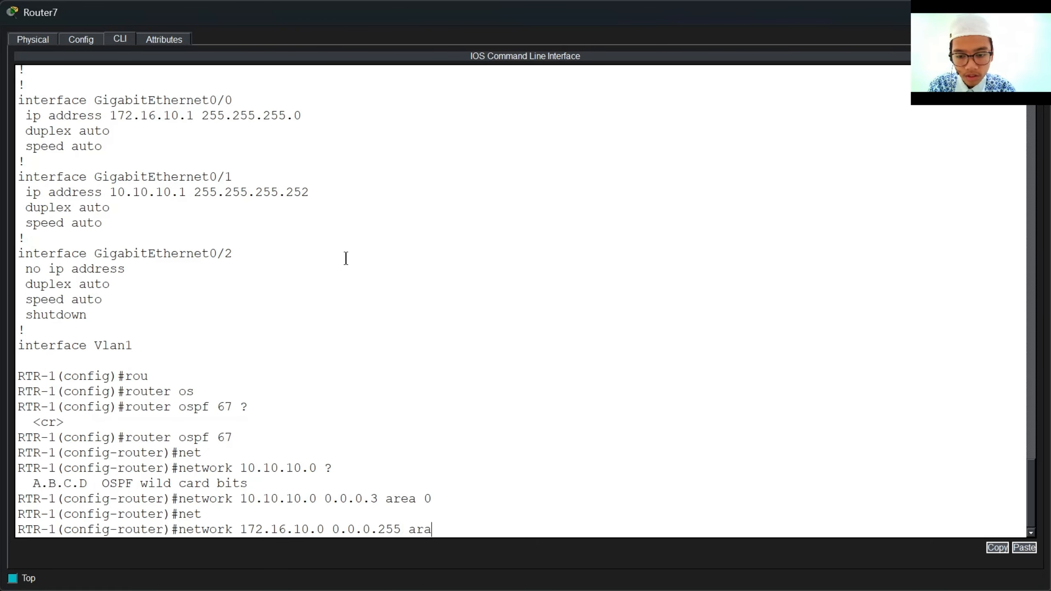
{"action": "key", "text": "BackSpace"}
{"action": "type", "text": "ea 0"}
{"action": "key", "text": "Return"}
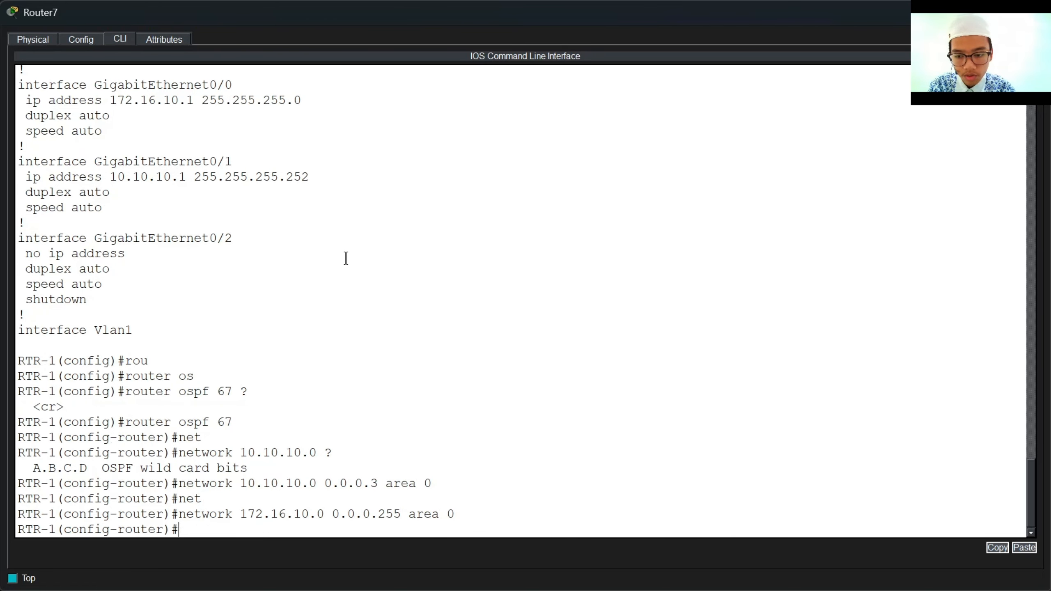
{"action": "type", "text": "exit"}
{"action": "key", "text": "Return"}
{"action": "key", "text": "Return"}
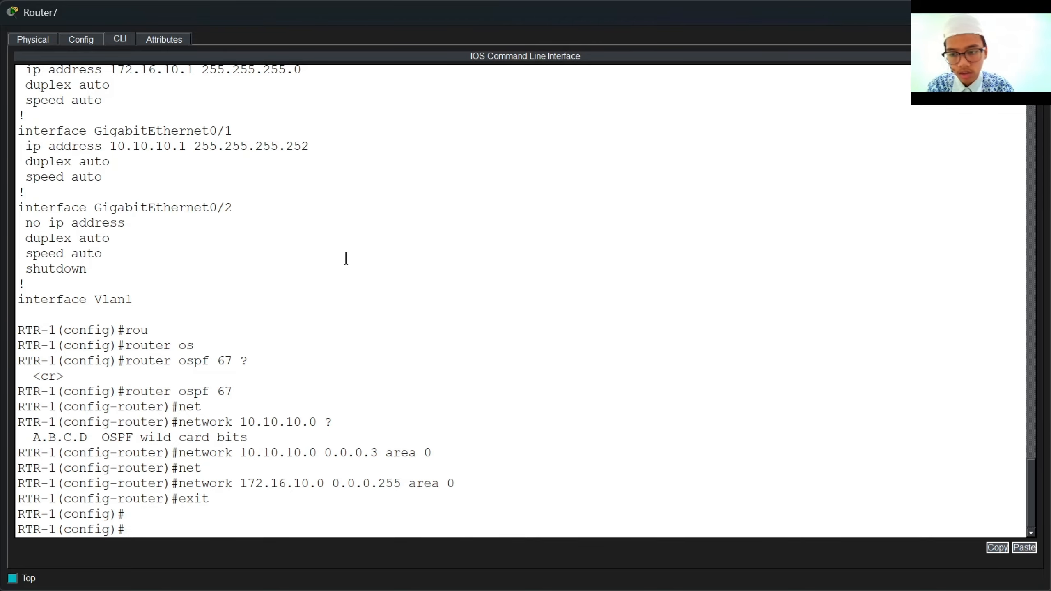
Switch from RTR-1 to RTR-2's command line and start OSPF process 67 with router ospf 67.
{"action": "left_click", "coordinate": [1038, 11]}
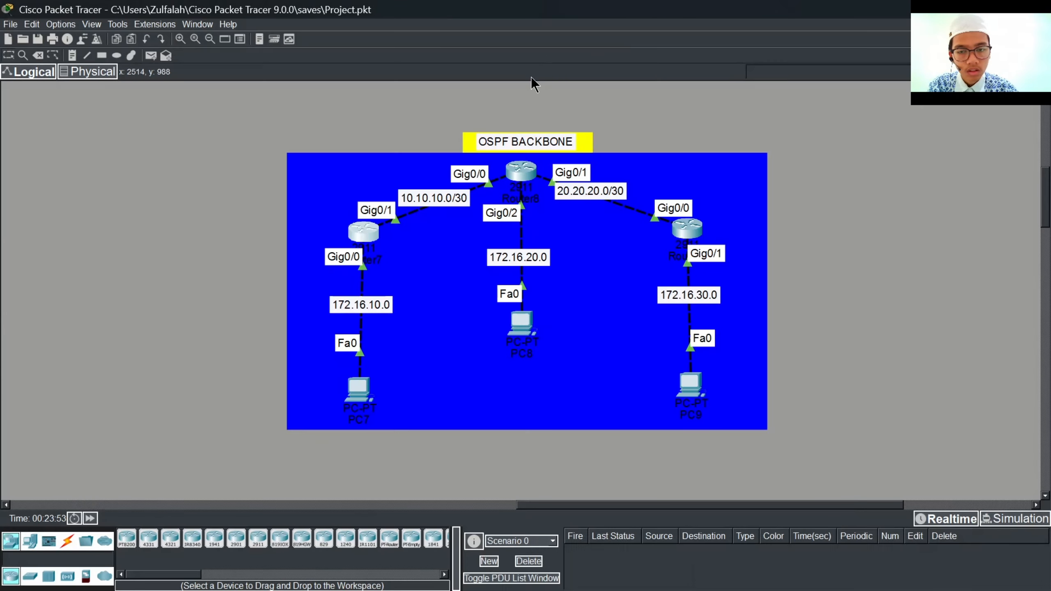
{"action": "left_click", "coordinate": [522, 176]}
{"action": "scroll", "coordinate": [428, 219], "scroll_direction": "down", "scroll_amount": 5}
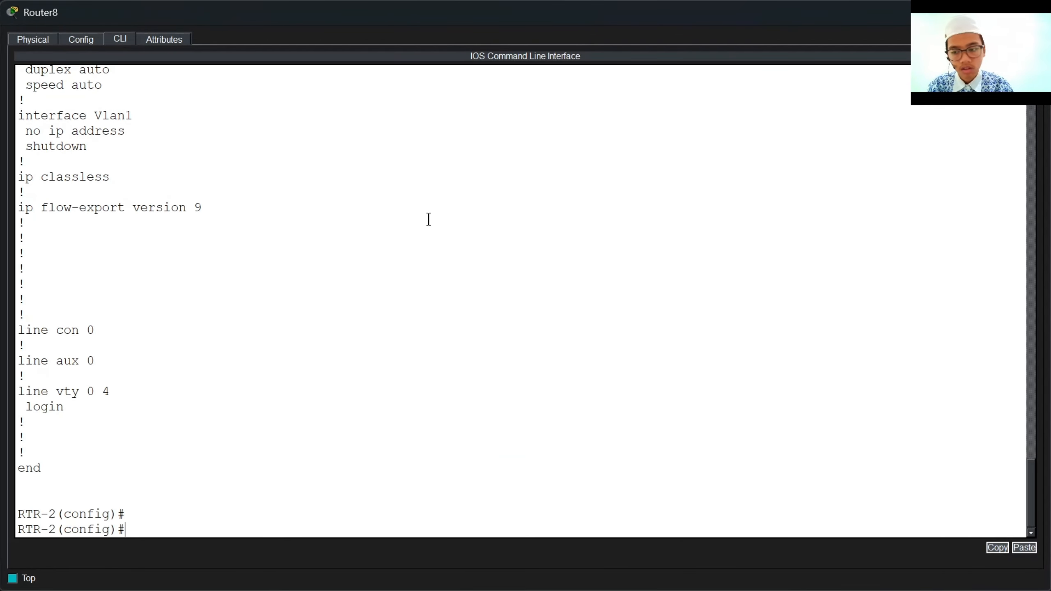
{"action": "type", "text": "rou"}
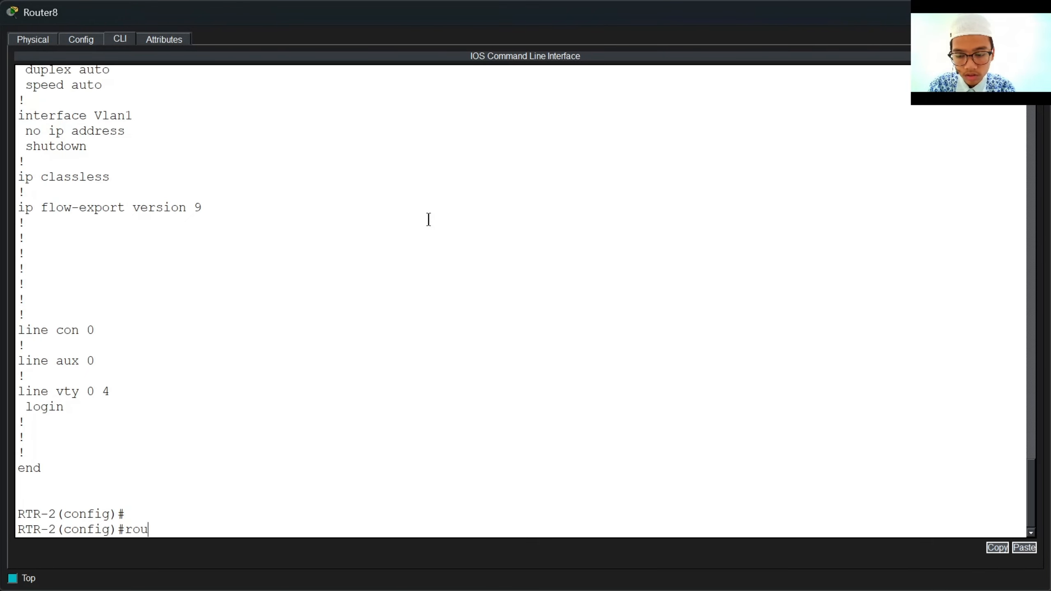
{"action": "key", "text": "Tab"}
{"action": "type", "text": "os"}
{"action": "key", "text": "Tab"}
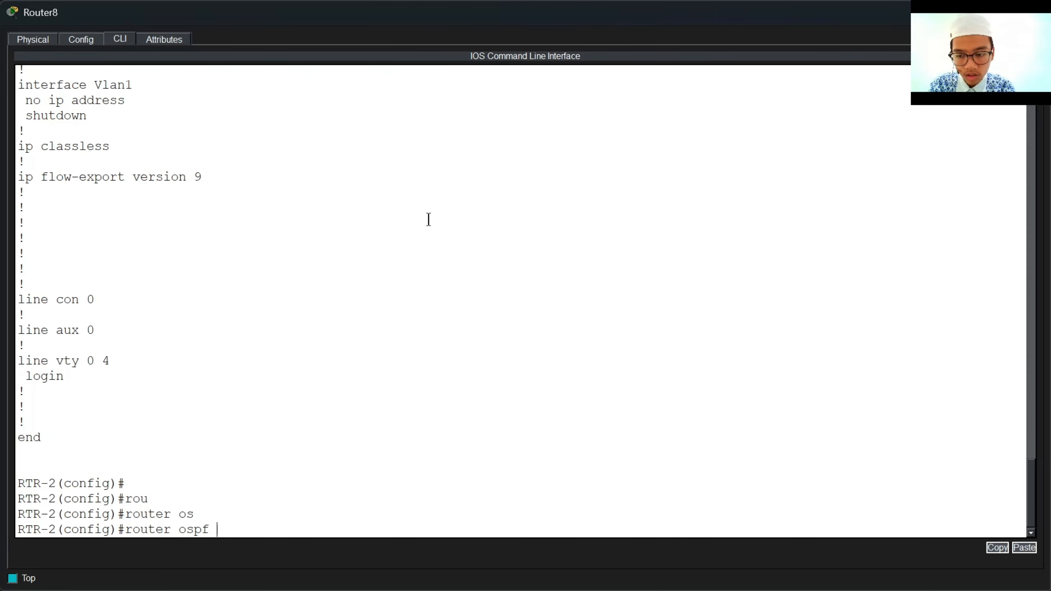
{"action": "type", "text": "67"}
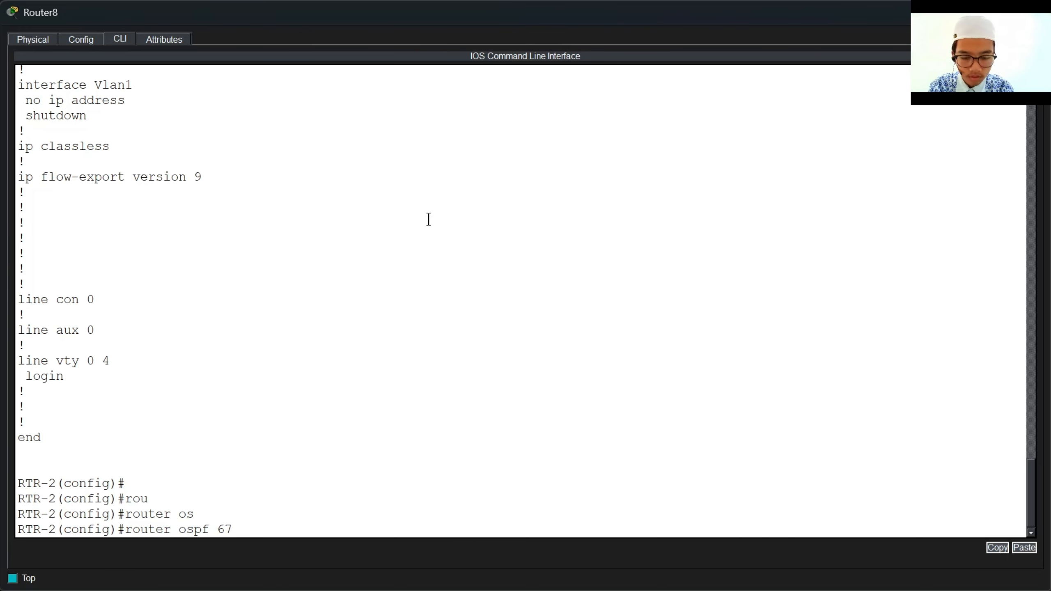
{"action": "key", "text": "Return"}
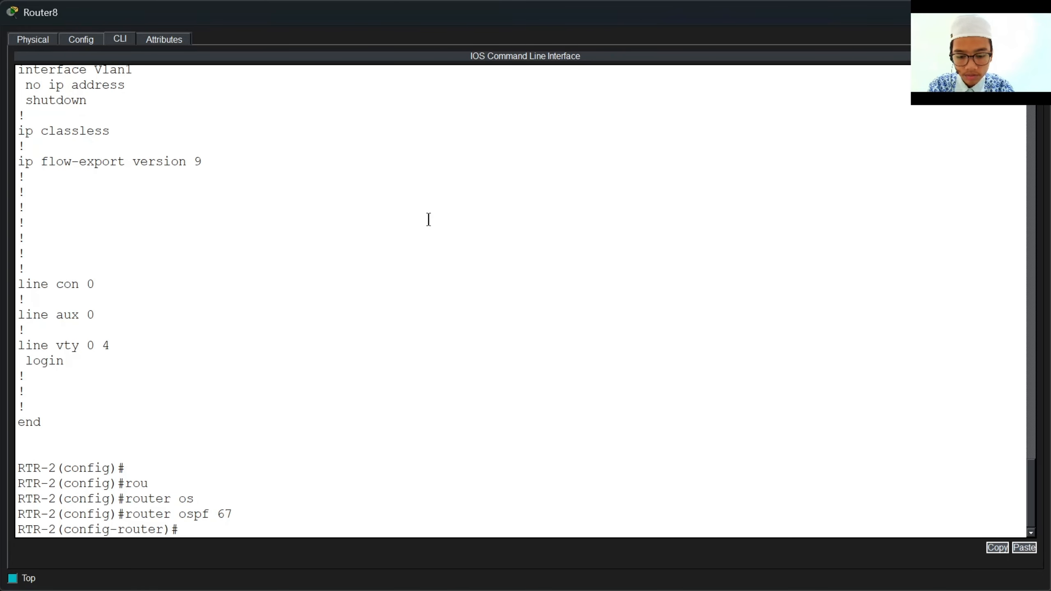
Advertise network 10.10.10.0 with wildcard mask 0.0.0.3 in area 0 on RTR-2.
{"action": "type", "text": "net"}
{"action": "key", "text": "Tab"}
{"action": "type", "text": "10.10.10.0 2"}
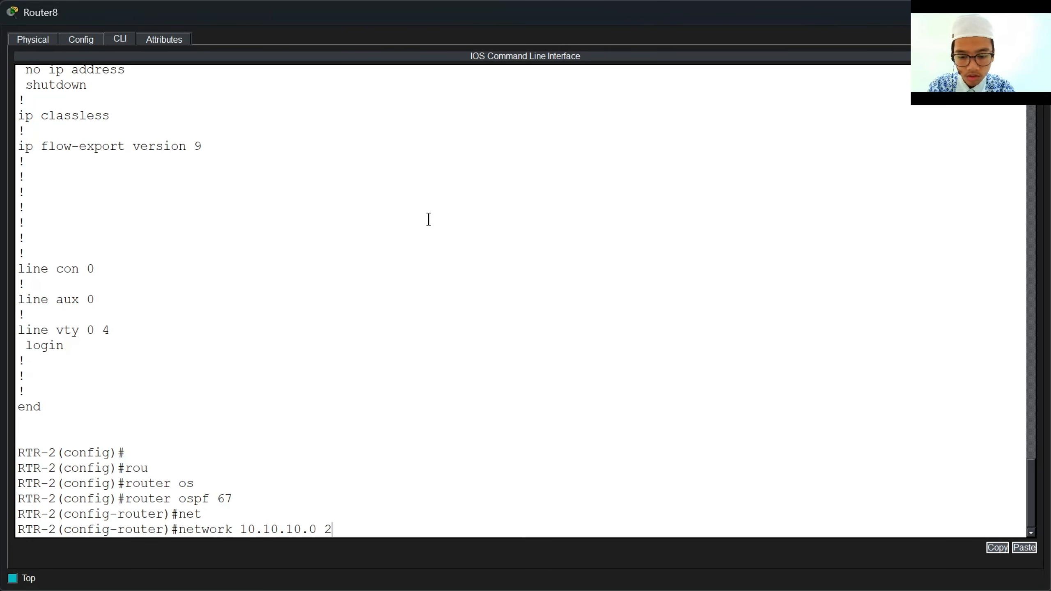
{"action": "key", "text": "BackSpace"}
{"action": "type", "text": "0.0.0.3"}
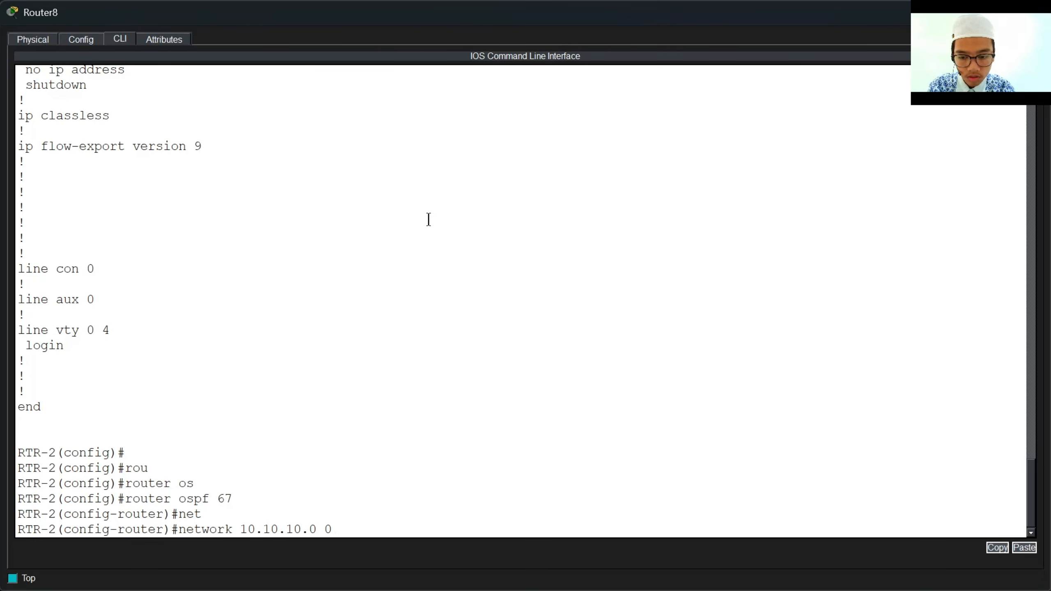
{"action": "type", "text": " a"}
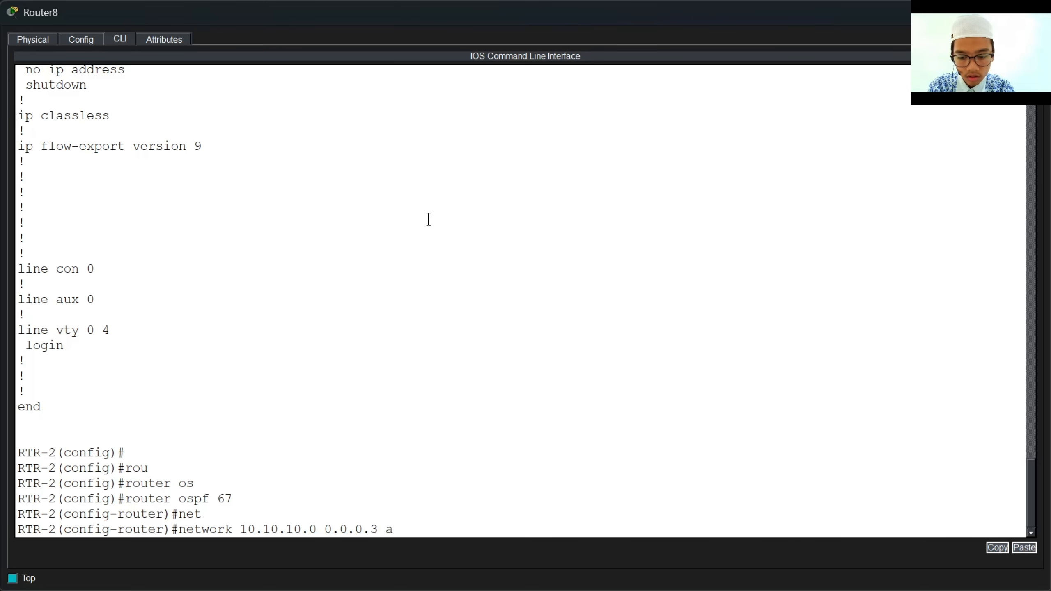
{"action": "type", "text": "rea 0"}
{"action": "key", "text": "Return"}
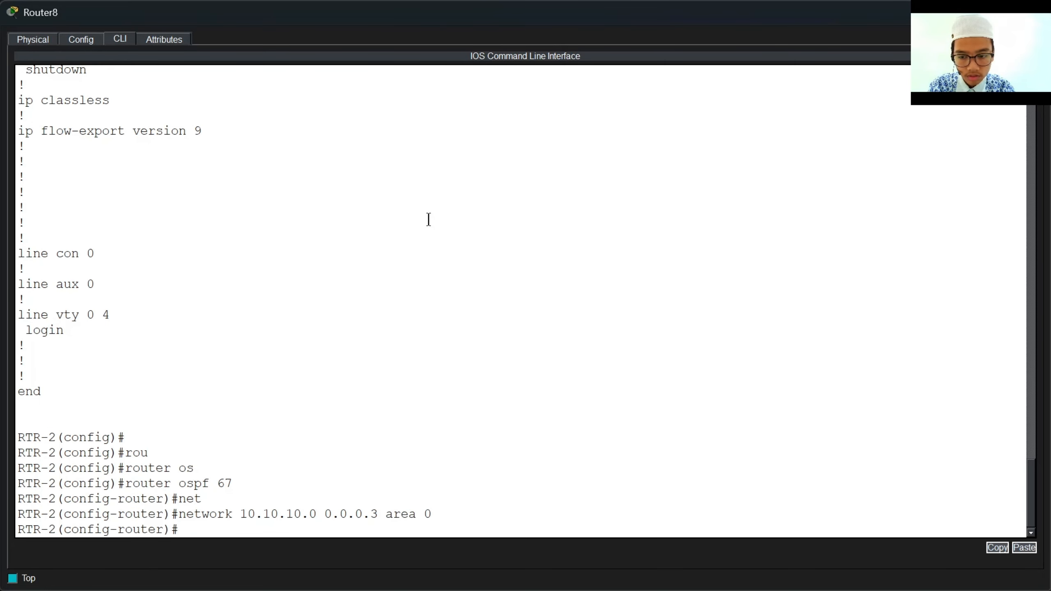
Try to advertise network 20.20.20.0 in area 0 on RTR-2 with the wildcard written as 0.0.3.
{"action": "type", "text": "ne"}
{"action": "key", "text": "Tab"}
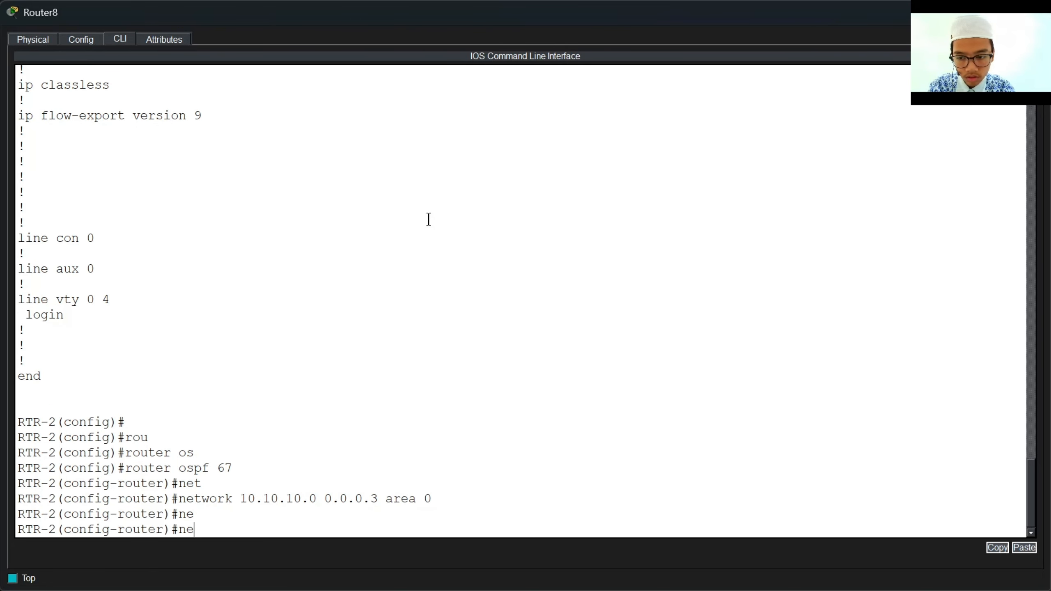
{"action": "type", "text": "t"}
{"action": "key", "text": "Tab"}
{"action": "type", "text": "20.20.2"}
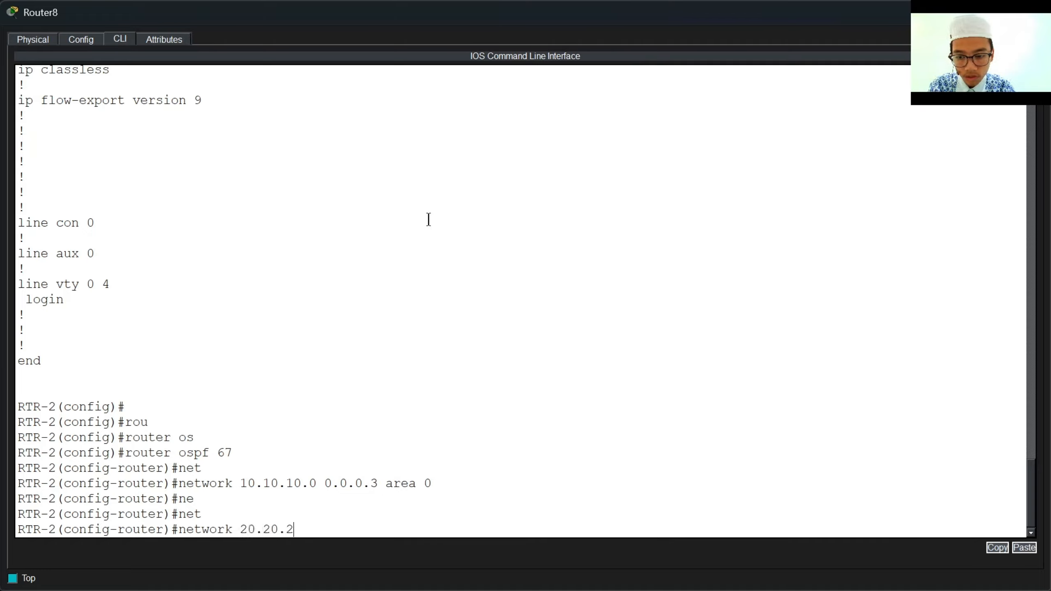
{"action": "type", "text": "0.0 0.0.0"}
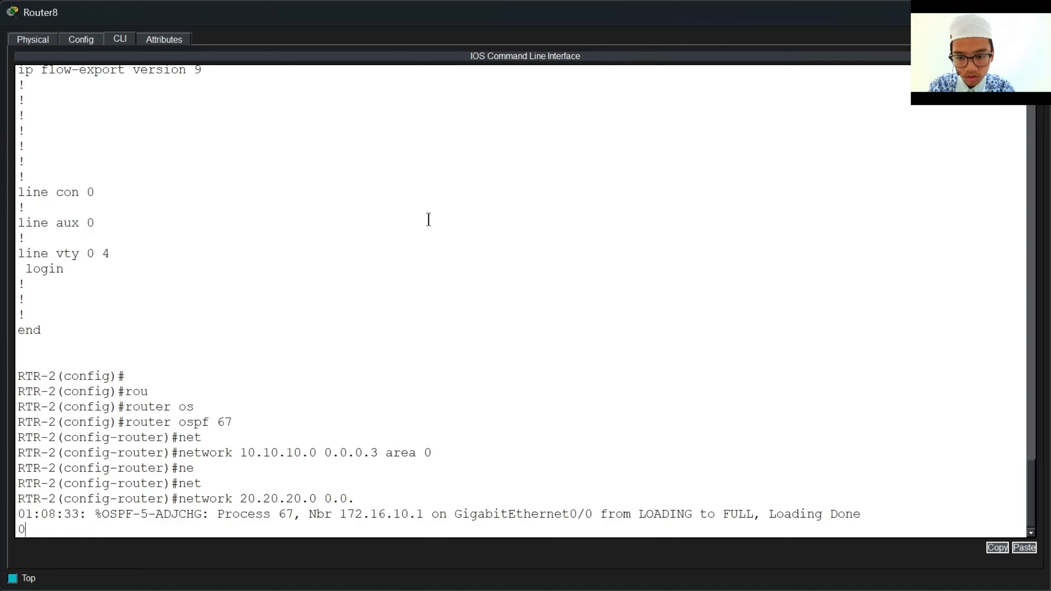
{"action": "type", "text": "d"}
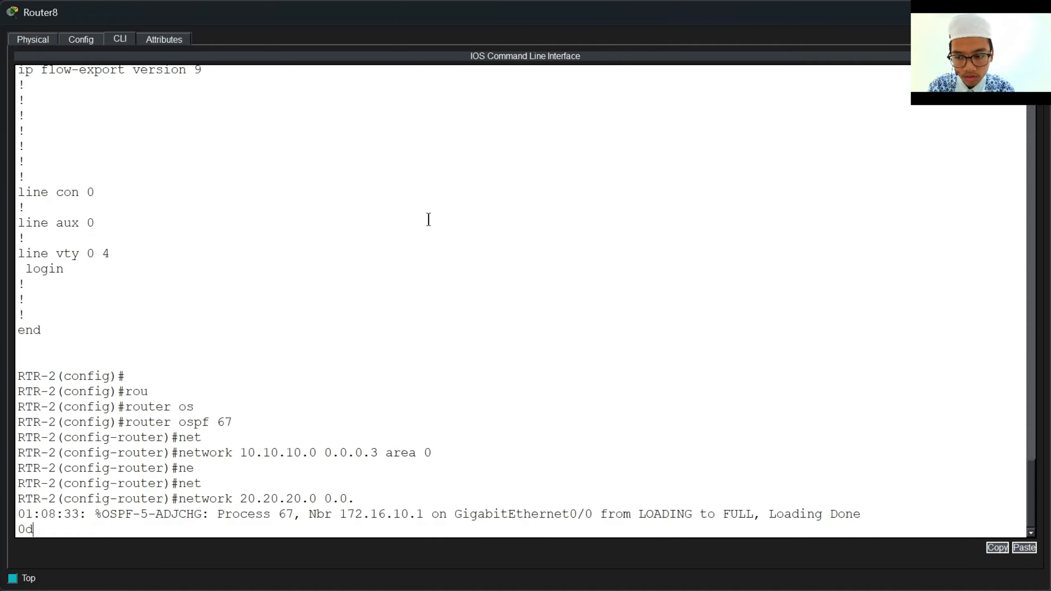
{"action": "key", "text": "BackSpace"}
{"action": "key", "text": "BackSpace"}
{"action": "type", "text": "4"}
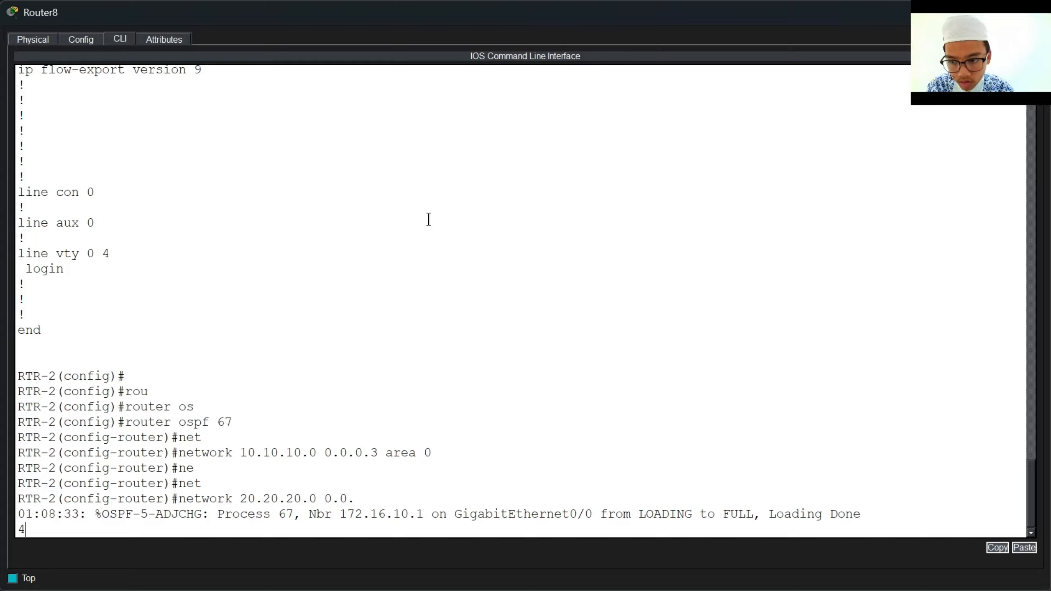
{"action": "key", "text": "Return"}
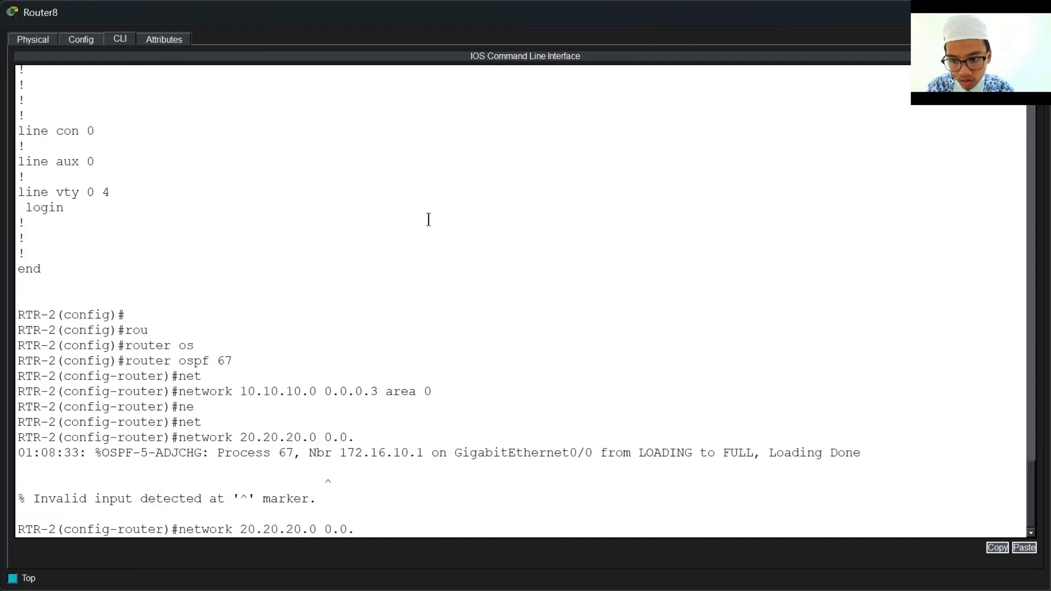
{"action": "type", "text": "3"}
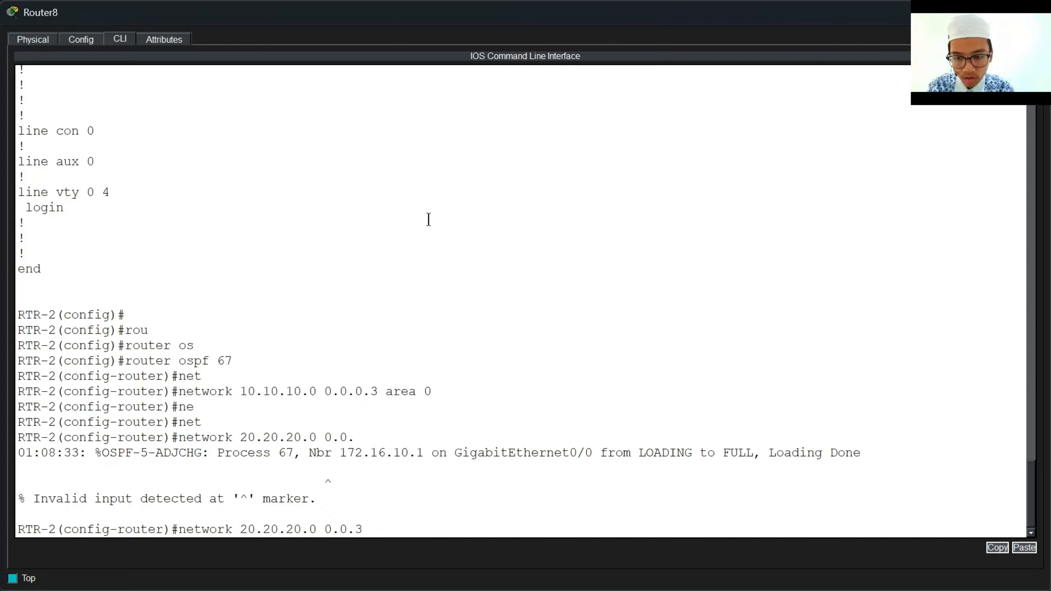
{"action": "type", "text": " area"}
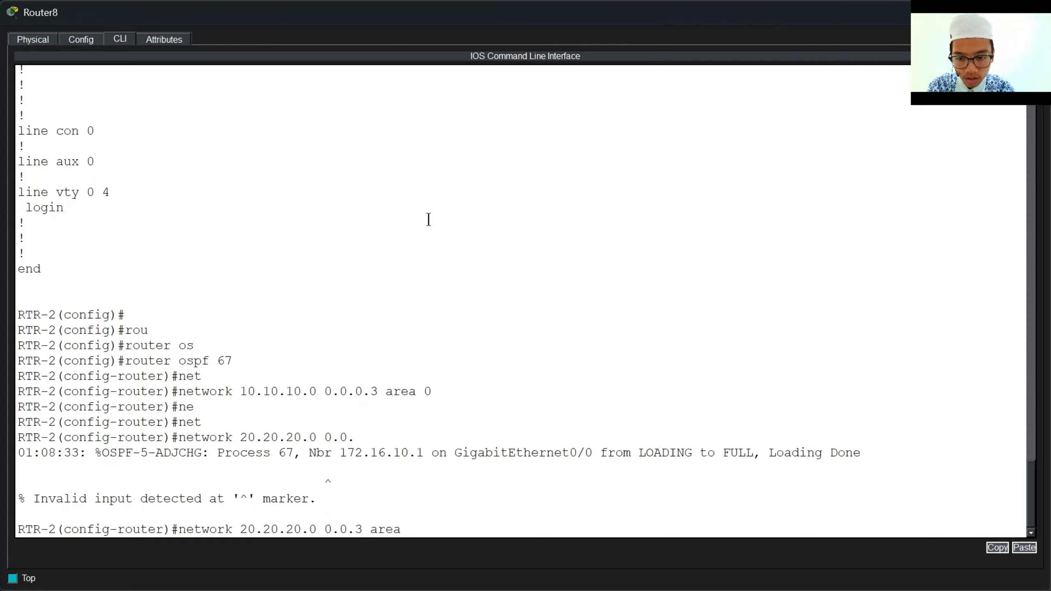
{"action": "type", "text": " 0"}
{"action": "key", "text": "Return"}
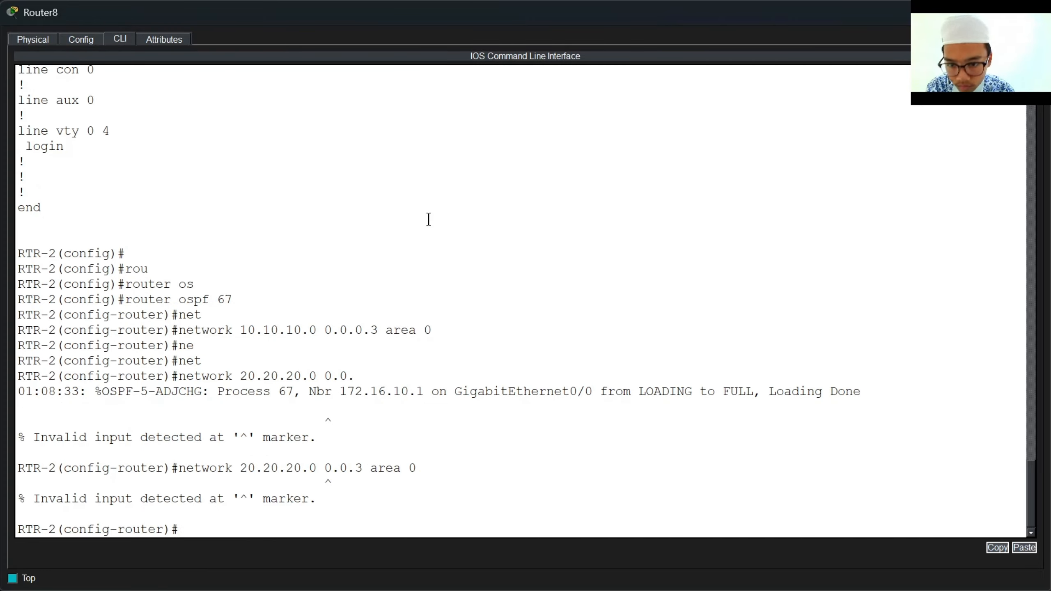
Reissue RTR-2's area 0 statement for network 20.20.20.0 with the wildcard mask corrected to 0.0.0.3.
{"action": "key", "text": "Up"}
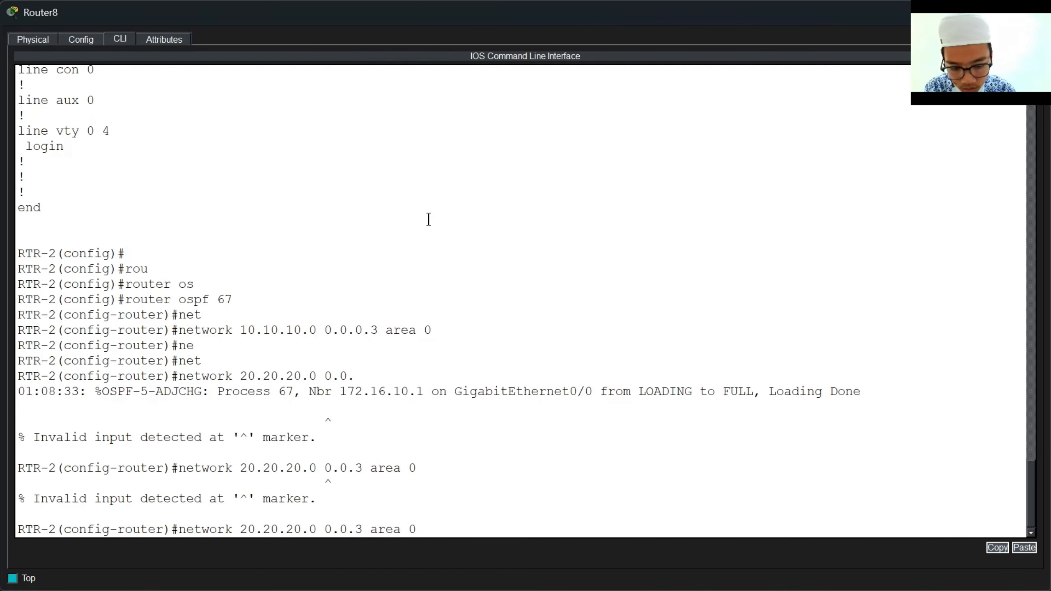
{"action": "type", "text": "0."}
{"action": "key", "text": "Return"}
Advertise network 172.16.20.0 with wildcard mask 0.0.0.255 in area 0 on RTR-2.
{"action": "type", "text": "nfig-router)#n"}
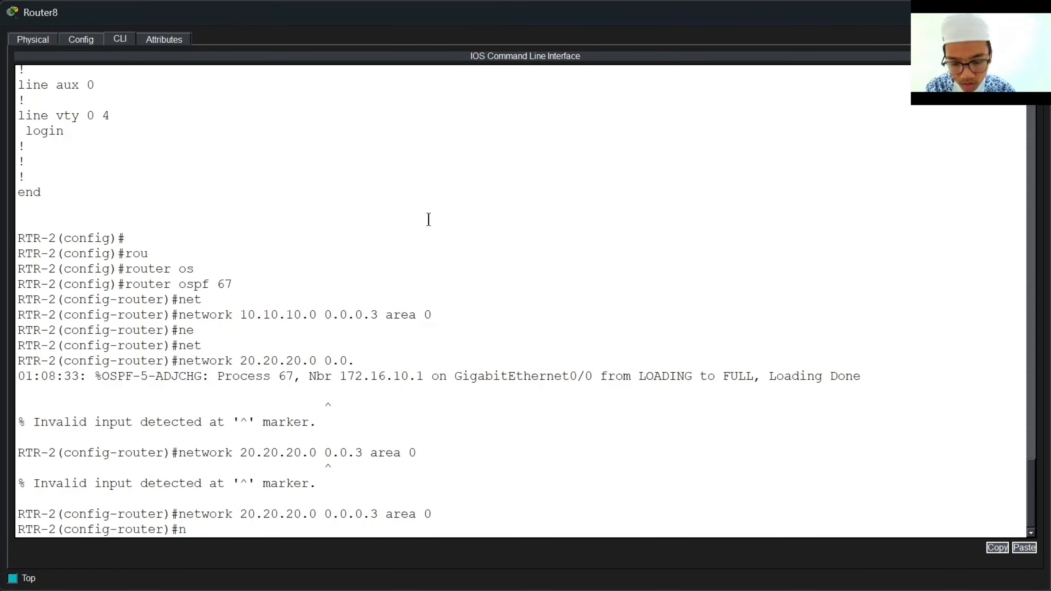
{"action": "type", "text": "et"}
{"action": "key", "text": "Tab"}
{"action": "type", "text": "172."}
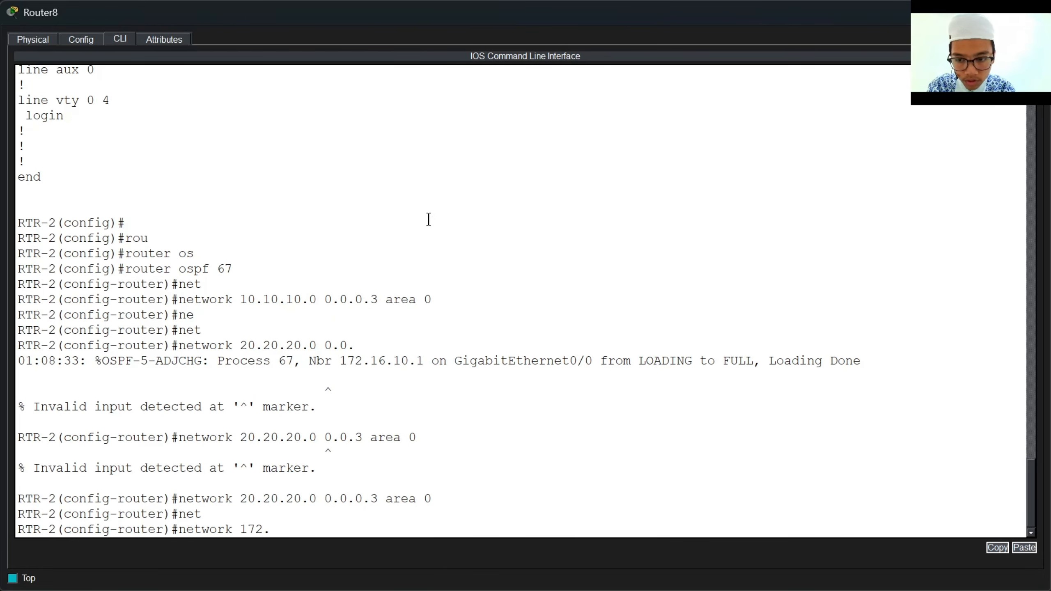
{"action": "type", "text": "16.20.0"}
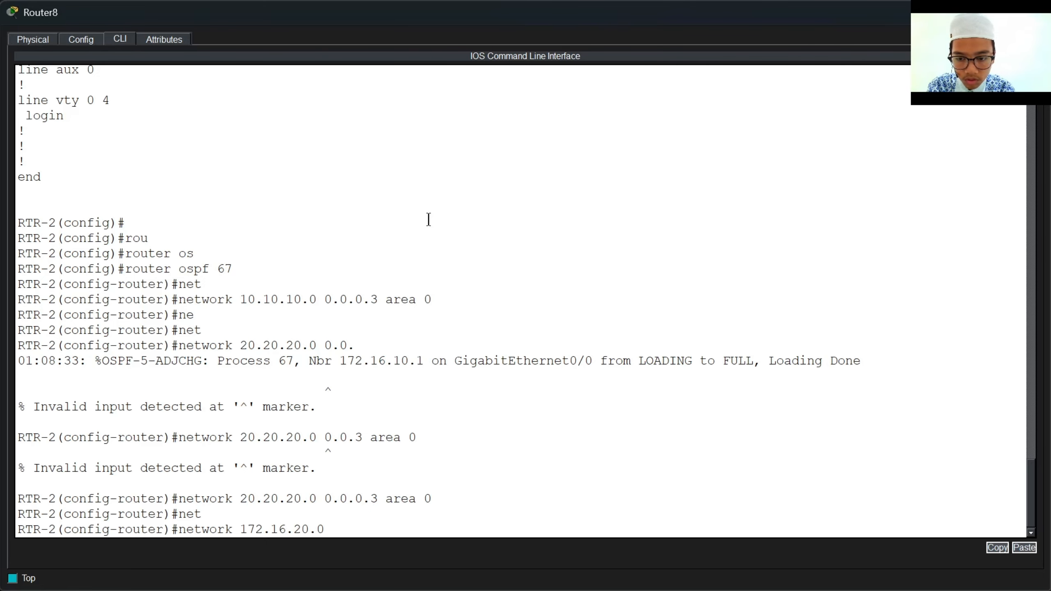
{"action": "type", "text": " 0.0.0.25"}
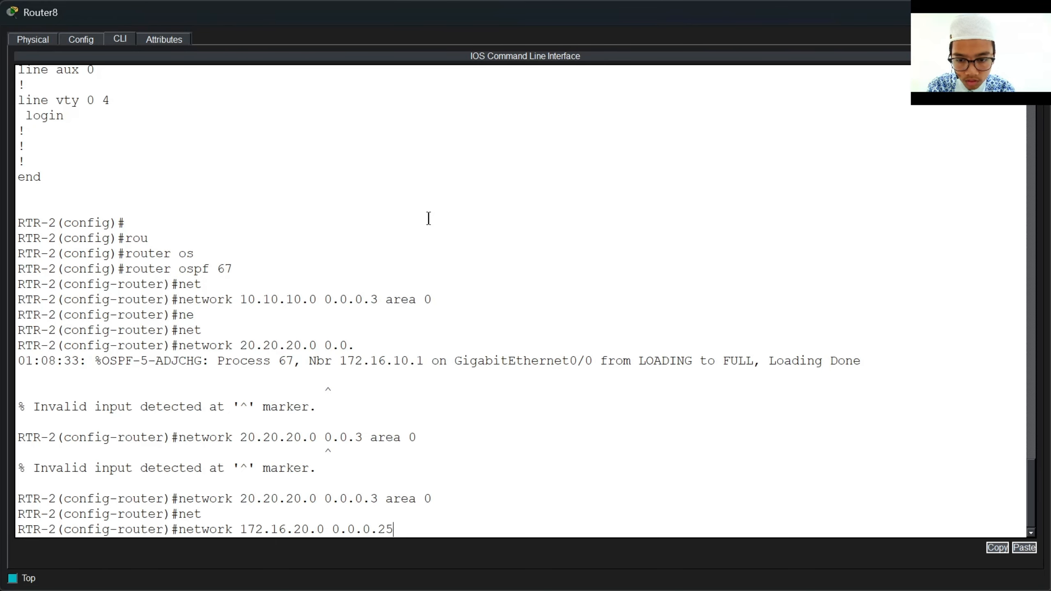
{"action": "type", "text": "5 area 0"}
{"action": "key", "text": "Return"}
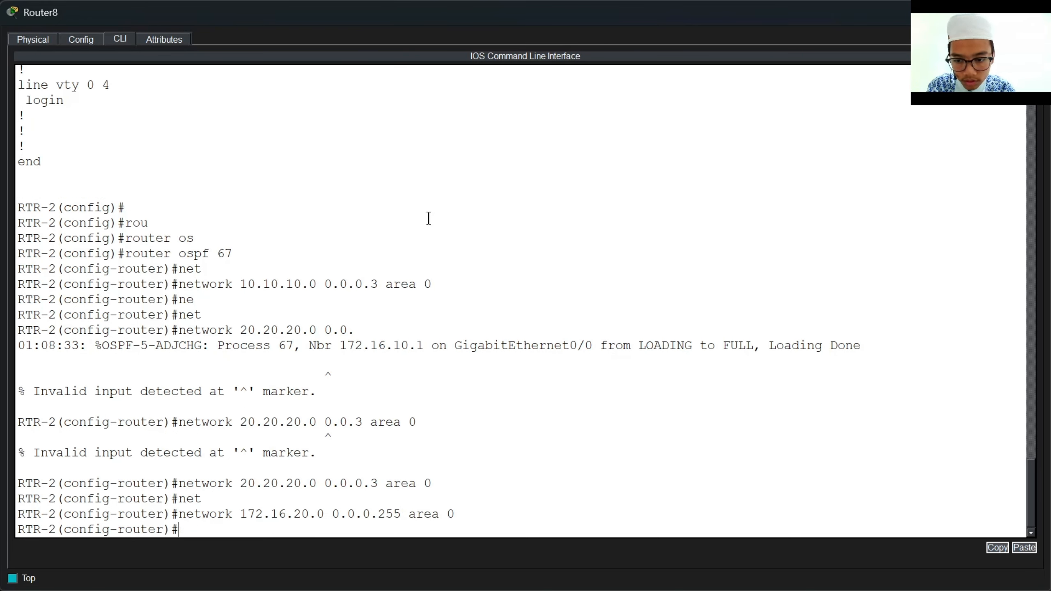
Exit OSPF router configuration on RTR-2 back to global configuration mode.
{"action": "type", "text": "exirt"}
{"action": "key", "text": "Return"}
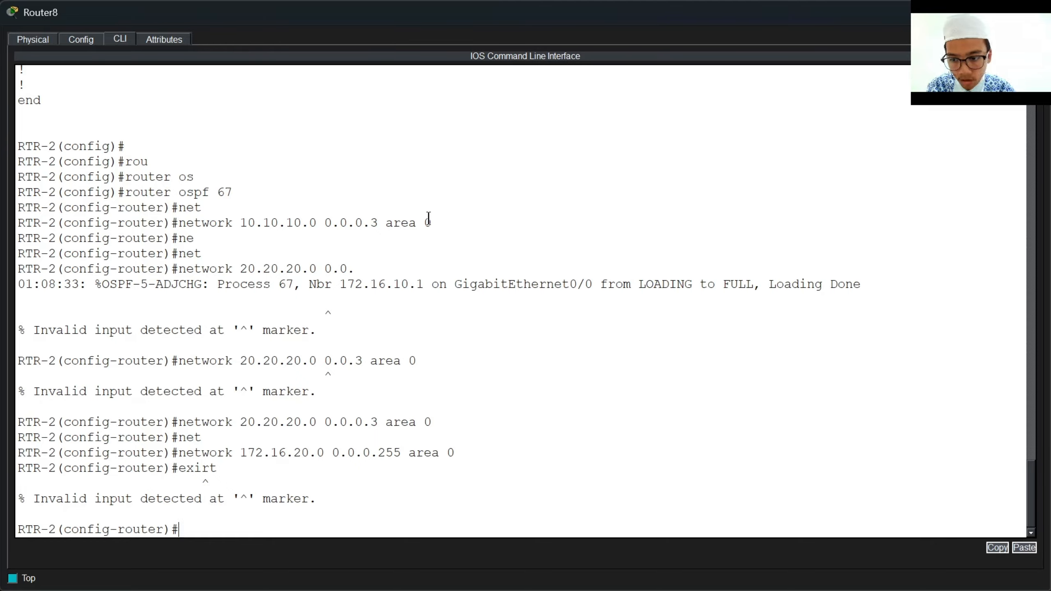
{"action": "key", "text": "Up"}
{"action": "key", "text": "BackSpace"}
{"action": "key", "text": "BackSpace"}
{"action": "type", "text": "t"}
{"action": "key", "text": "Return"}
{"action": "key", "text": "Return"}
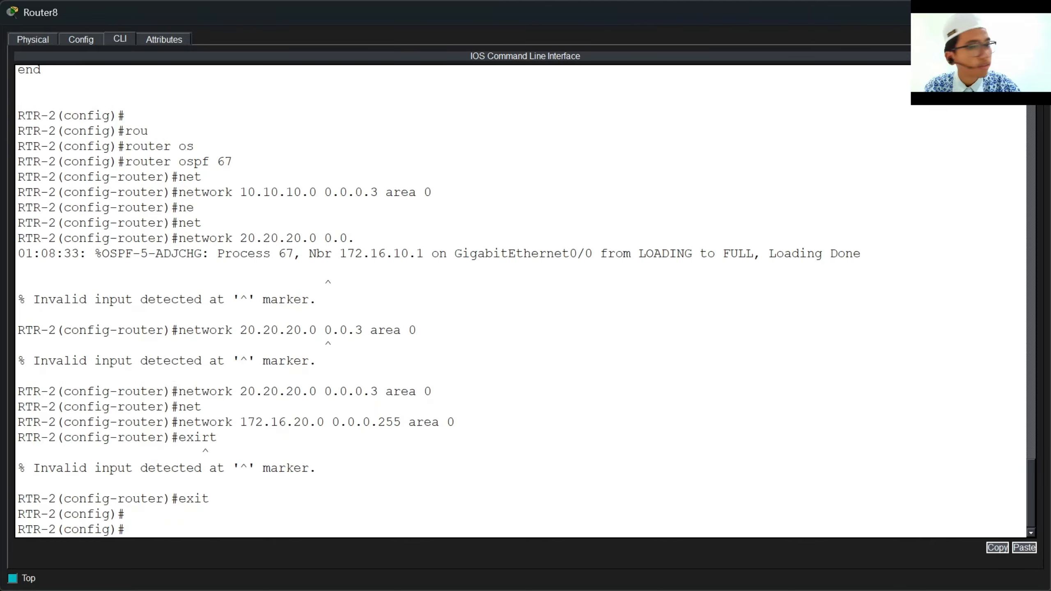
Switch from RTR-2 to RTR-3's command line and start OSPF process 67 with router ospf 67.
{"action": "left_click", "coordinate": [959, 11]}
{"action": "left_click", "coordinate": [681, 235]}
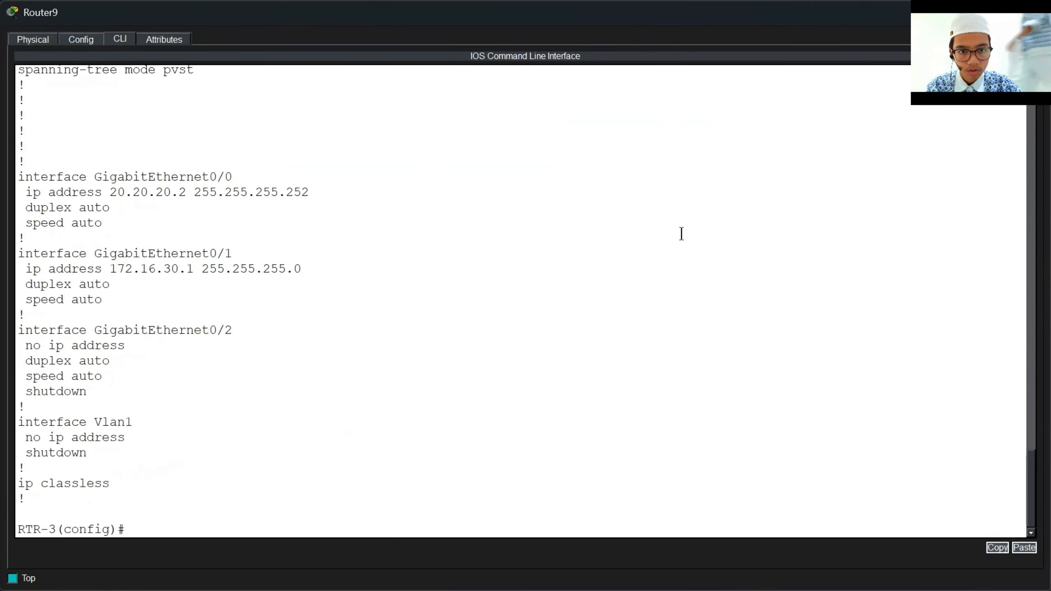
{"action": "left_click", "coordinate": [542, 241]}
{"action": "key", "text": "Return"}
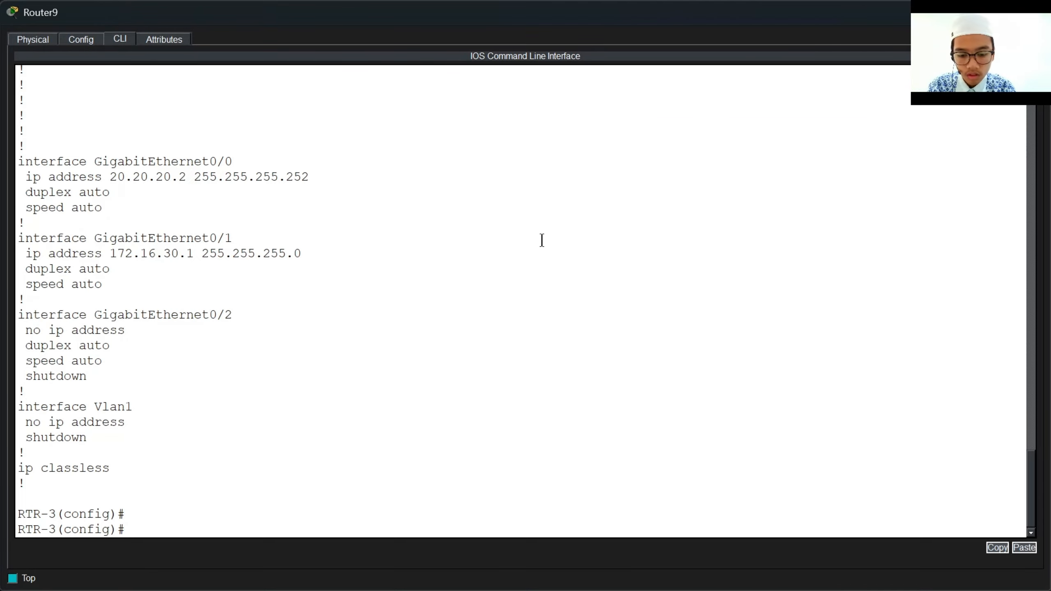
{"action": "type", "text": "ro"}
{"action": "key", "text": "Tab"}
{"action": "type", "text": "os"}
{"action": "key", "text": "Tab"}
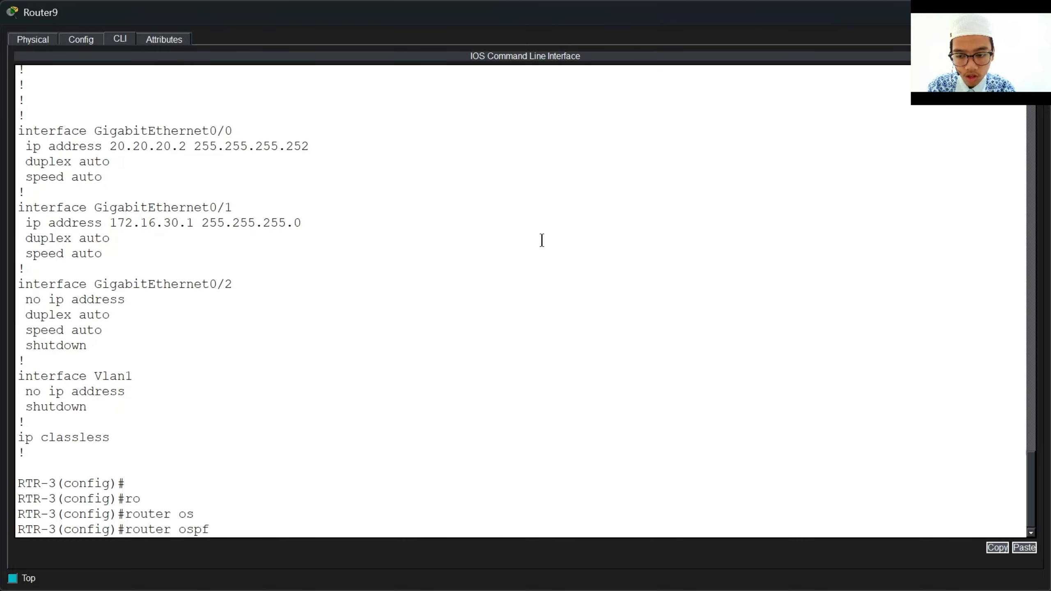
{"action": "type", "text": "67"}
{"action": "key", "text": "Return"}
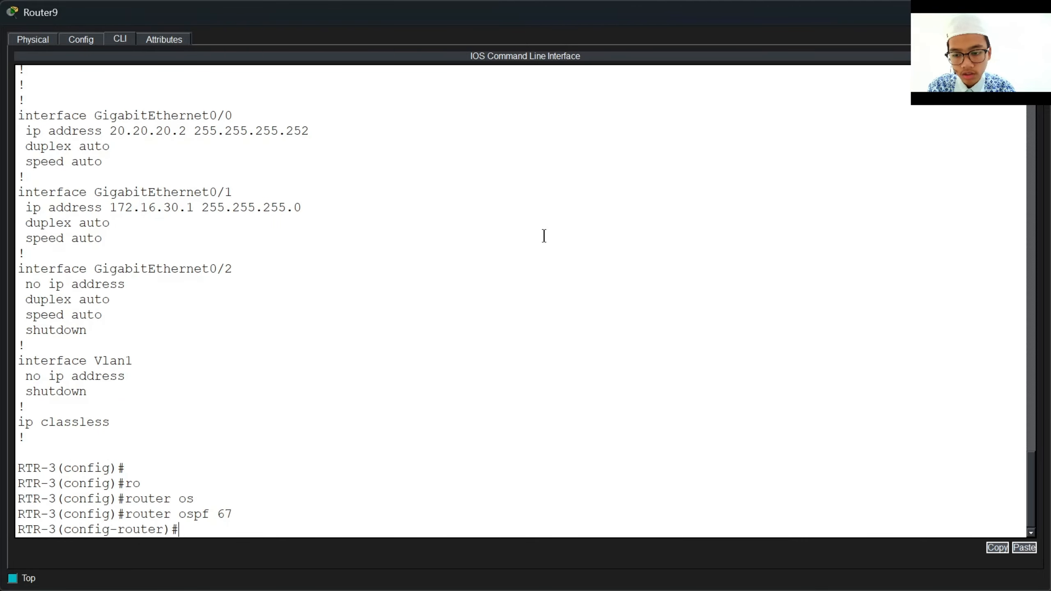
Advertise network 20.20.20.0 with wildcard mask 0.0.0.3 in area 0 on RTR-3.
{"action": "type", "text": "net"}
{"action": "key", "text": "Tab"}
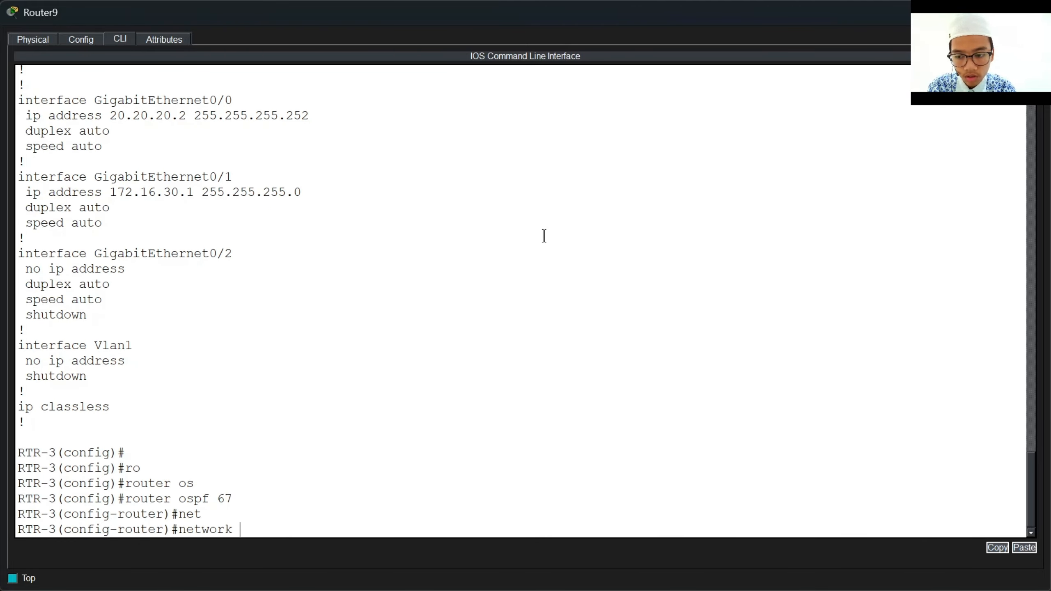
{"action": "type", "text": "20.202.0"}
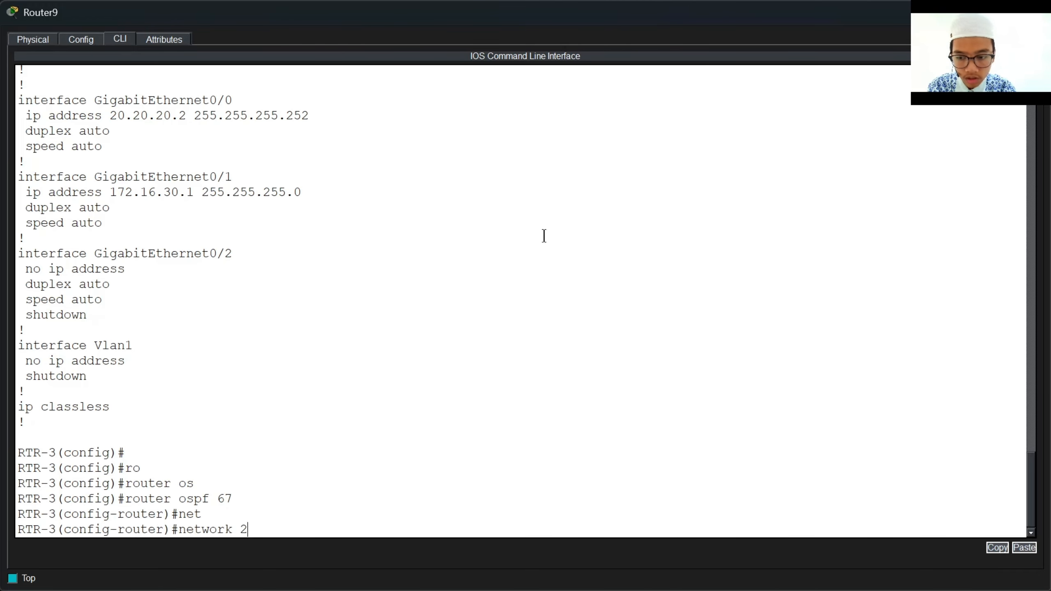
{"action": "key", "text": "BackSpace"}
{"action": "key", "text": "BackSpace"}
{"action": "key", "text": "BackSpace"}
{"action": "type", "text": ".2"}
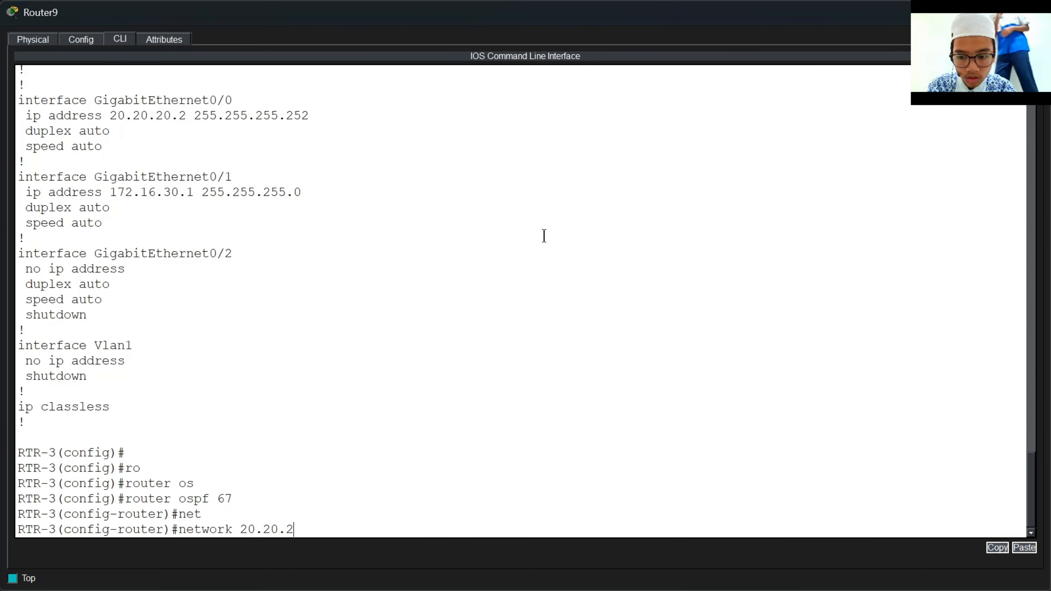
{"action": "type", "text": "0.0 0.0.0.3"}
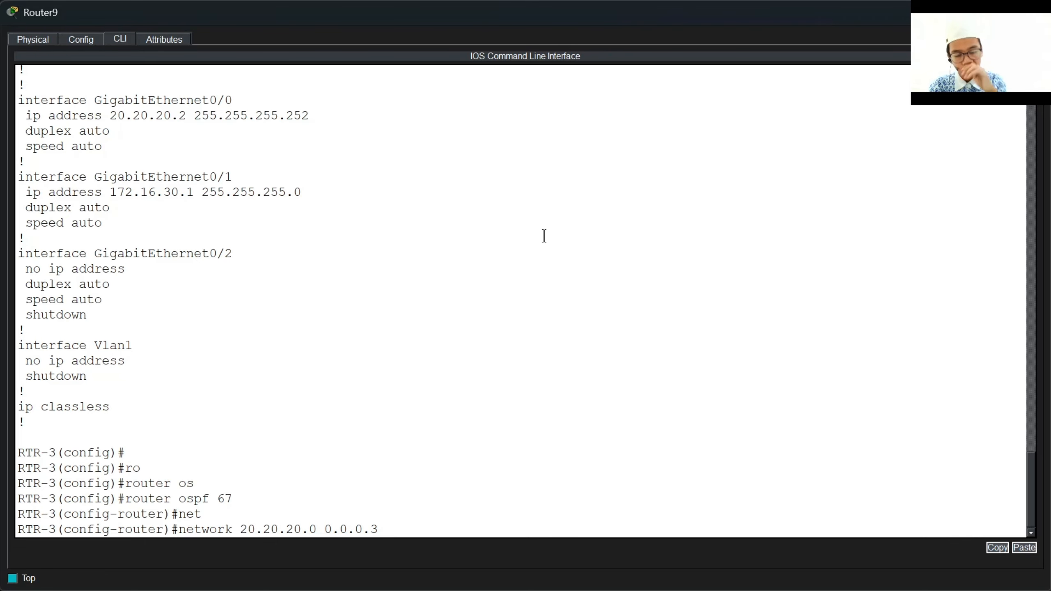
{"action": "type", "text": " area 0"}
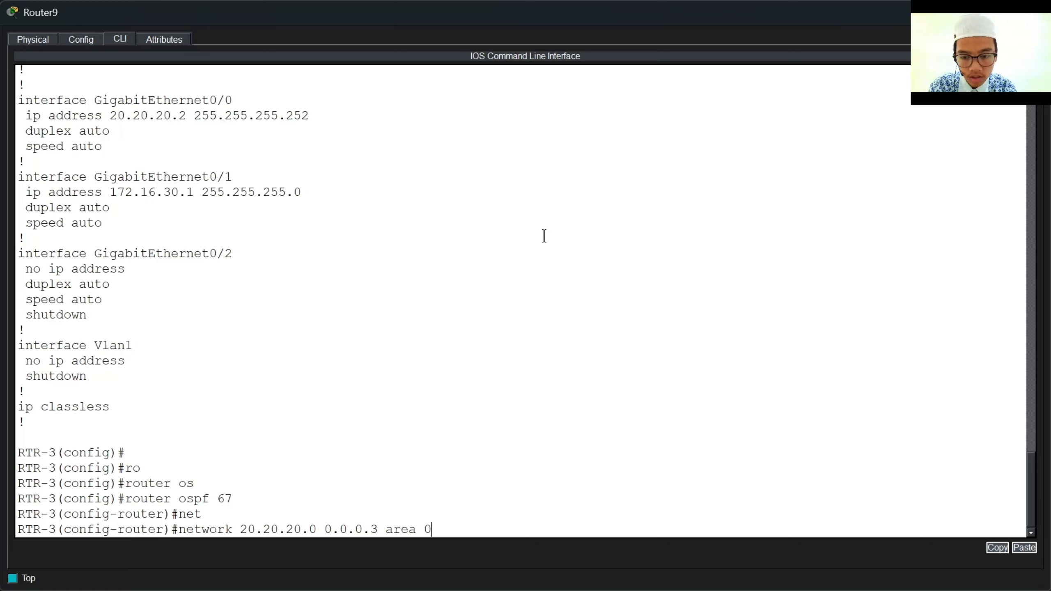
{"action": "key", "text": "Return"}
Advertise network 172.16.30.0 with wildcard mask 0.0.0.255 in area 0 on RTR-3.
{"action": "type", "text": "net"}
{"action": "key", "text": "Tab"}
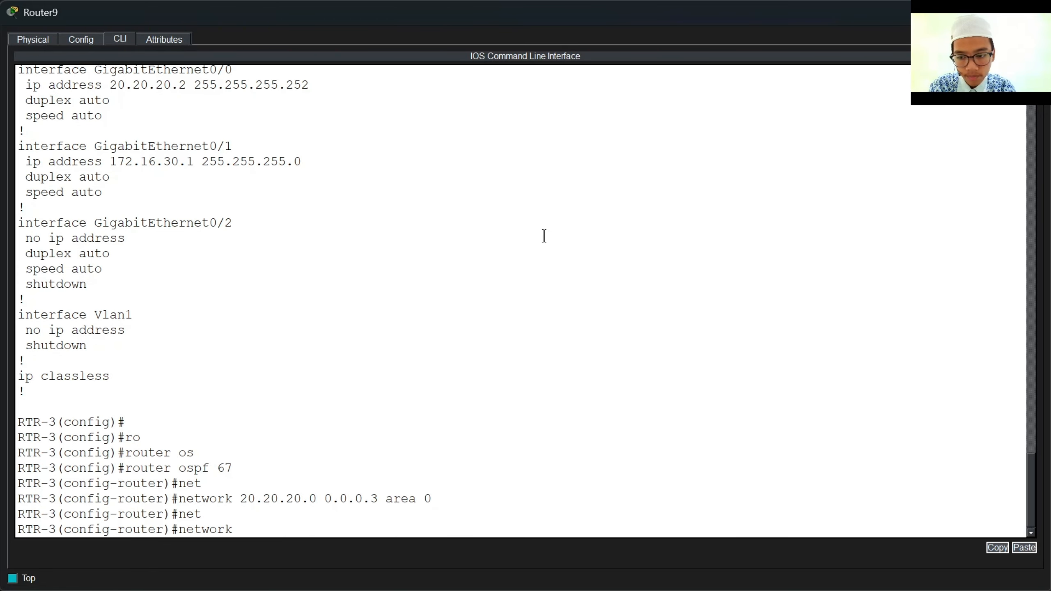
{"action": "type", "text": "172."}
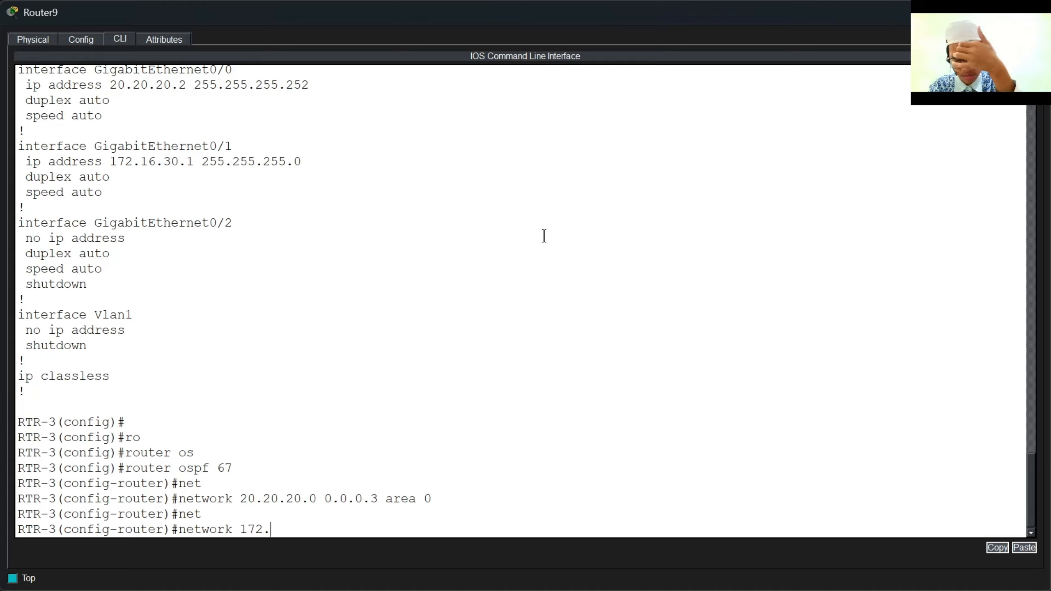
{"action": "type", "text": "16."}
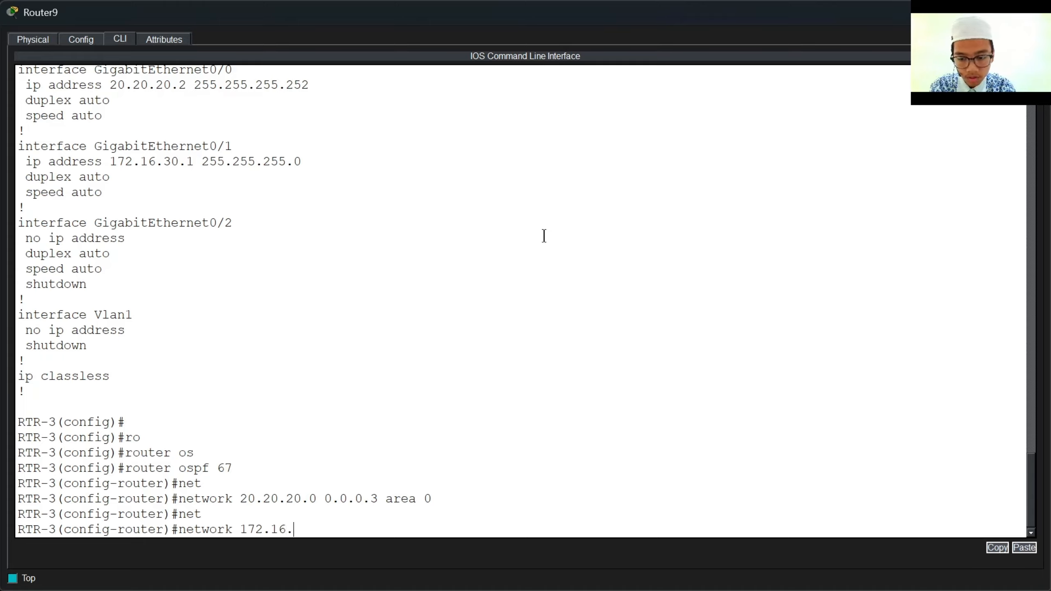
{"action": "type", "text": "30.0"}
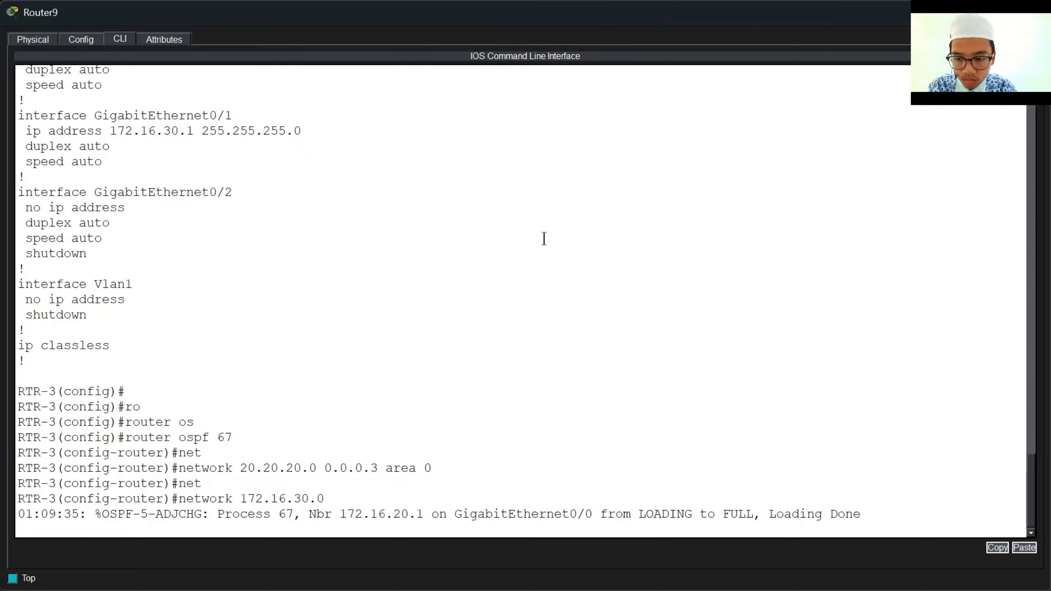
{"action": "key", "text": "Return"}
{"action": "key", "text": "Up"}
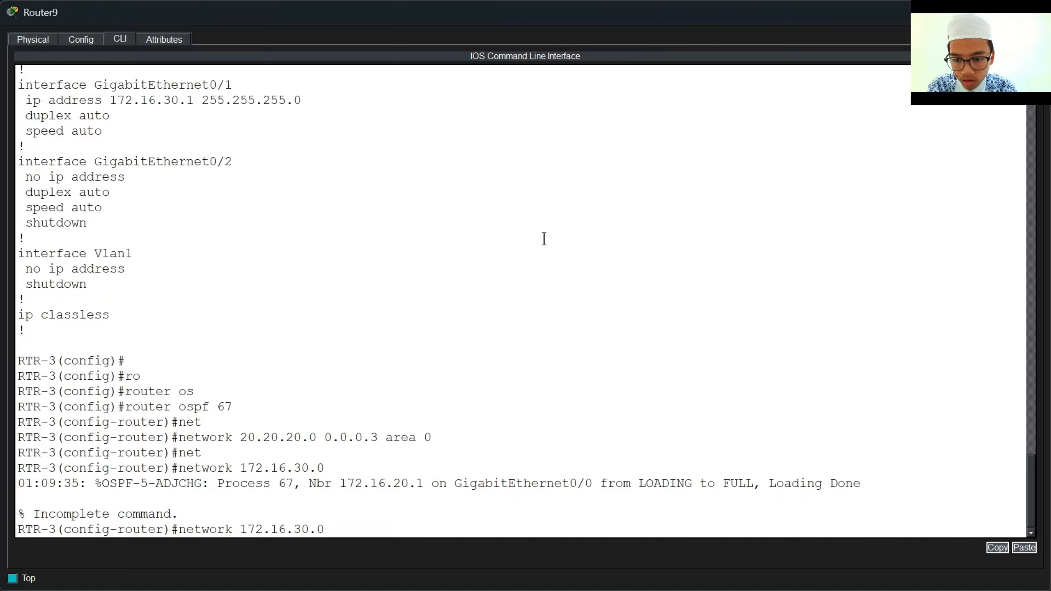
{"action": "key", "text": "BackSpace"}
{"action": "type", "text": "0.0.0."}
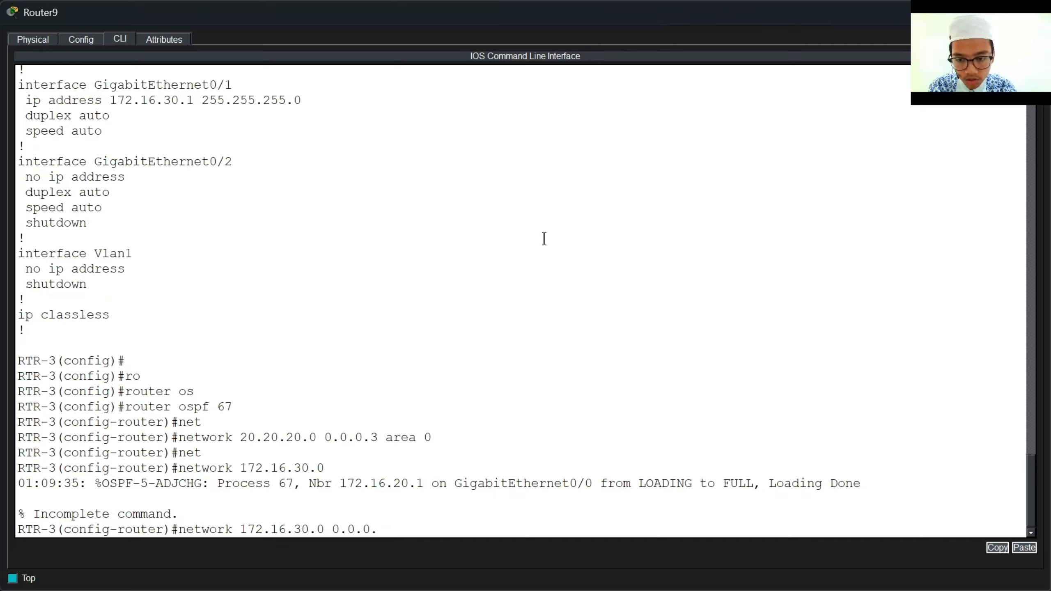
{"action": "type", "text": "255"}
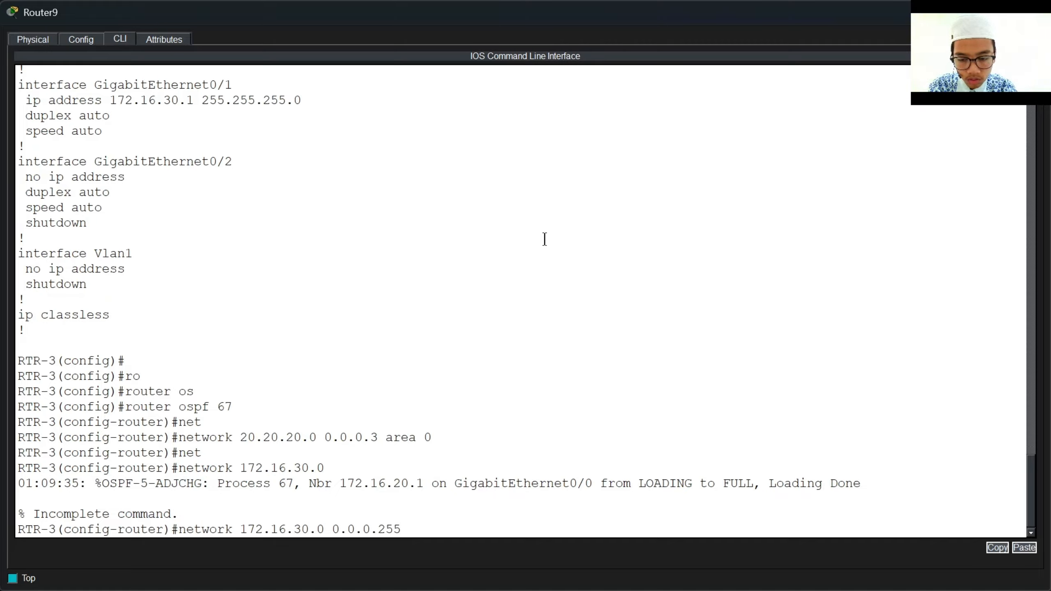
{"action": "type", "text": " area 0"}
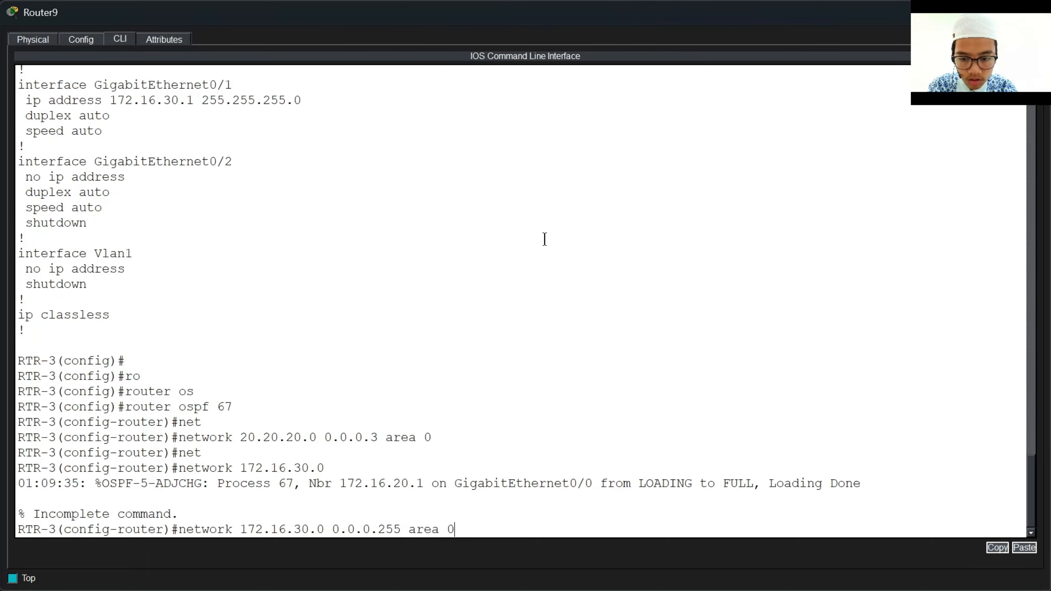
{"action": "key", "text": "Return"}
Exit OSPF router configuration on RTR-3 back to global configuration mode.
{"action": "type", "text": "exit"}
{"action": "key", "text": "Return"}
{"action": "key", "text": "Return"}
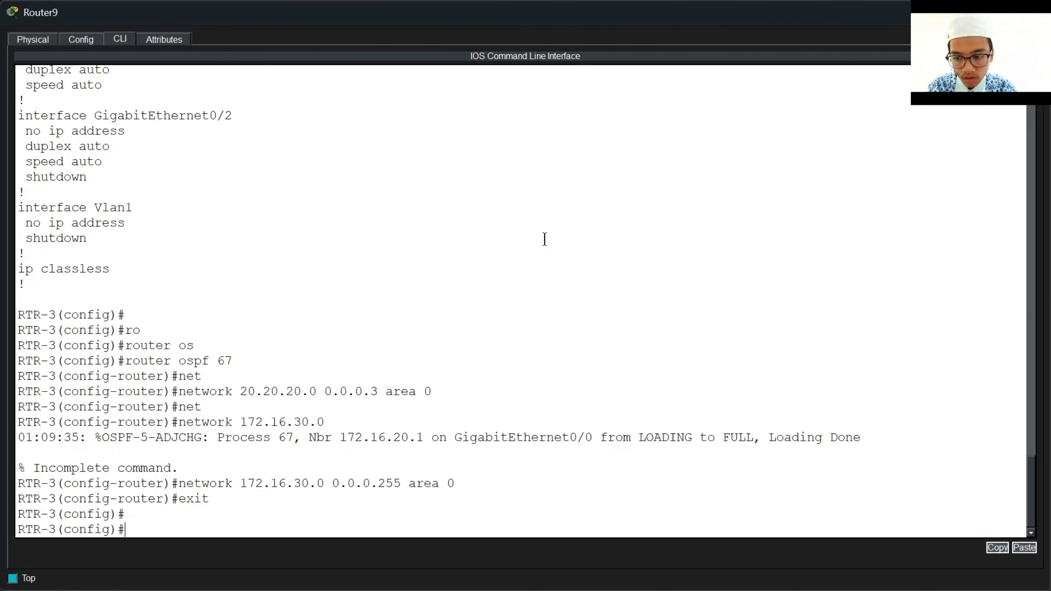
Display the OSPF section of RTR-3's running configuration with do sh run | s ospf and review its network statements.
{"action": "left_click", "coordinate": [789, 131]}
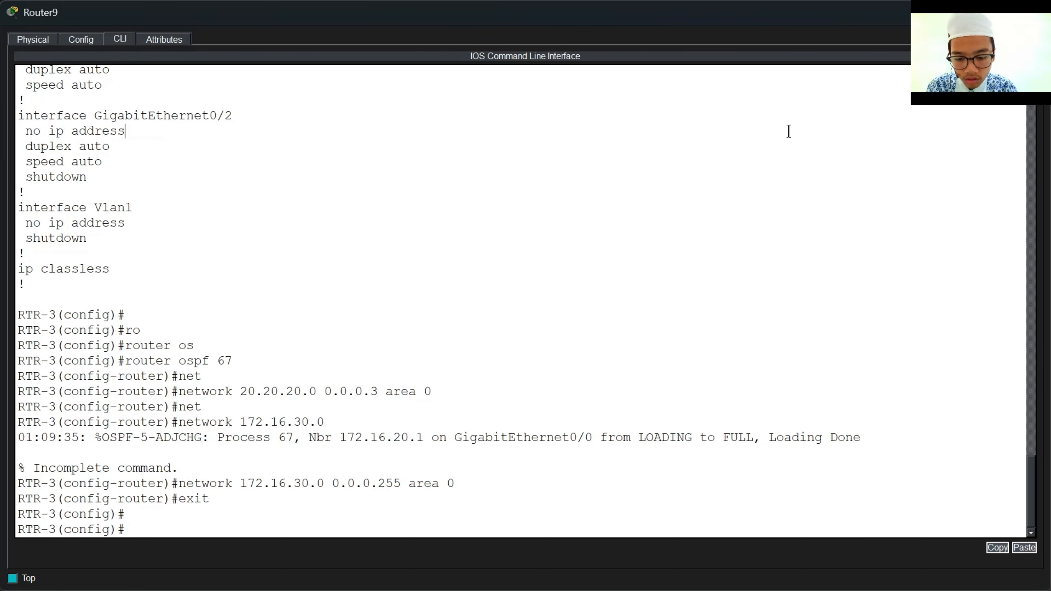
{"action": "type", "text": "do sh run |"}
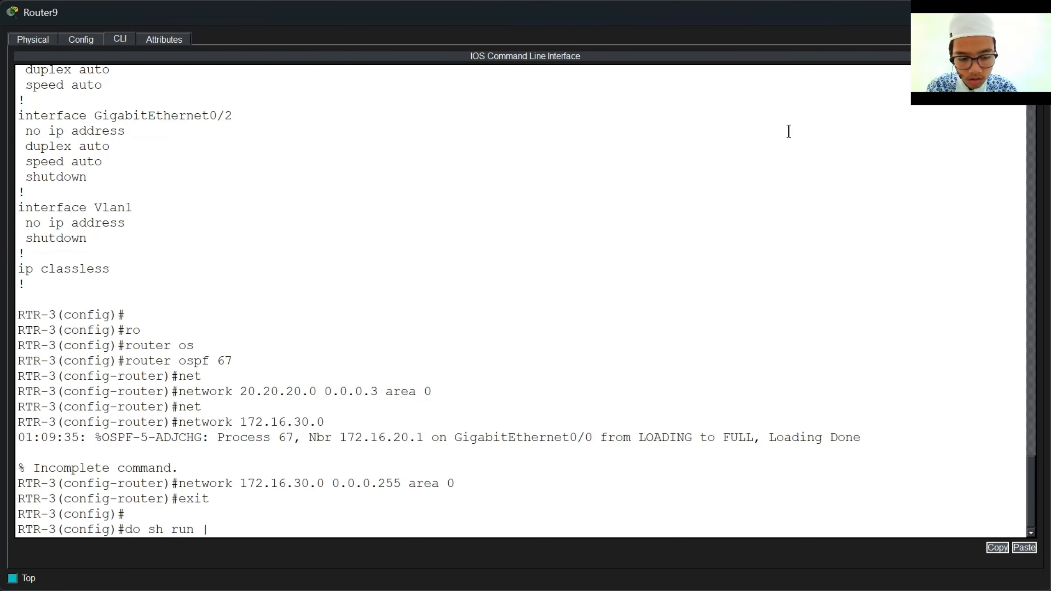
{"action": "type", "text": " s"}
{"action": "type", "text": " ospf"}
{"action": "key", "text": "Return"}
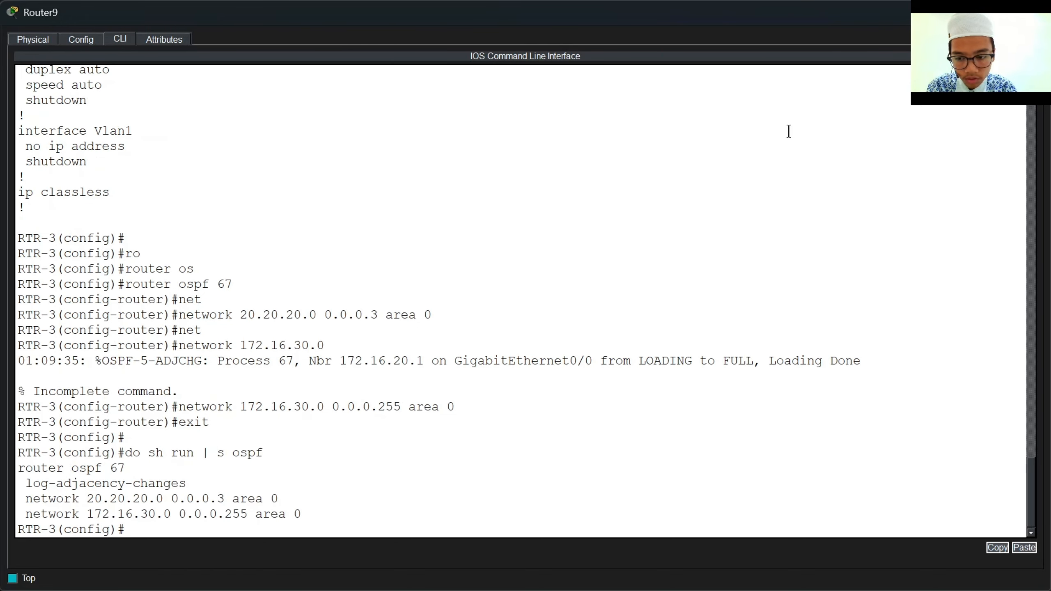
{"action": "key", "text": "Return"}
{"action": "scroll", "coordinate": [714, 334], "scroll_direction": "up", "scroll_amount": 1}
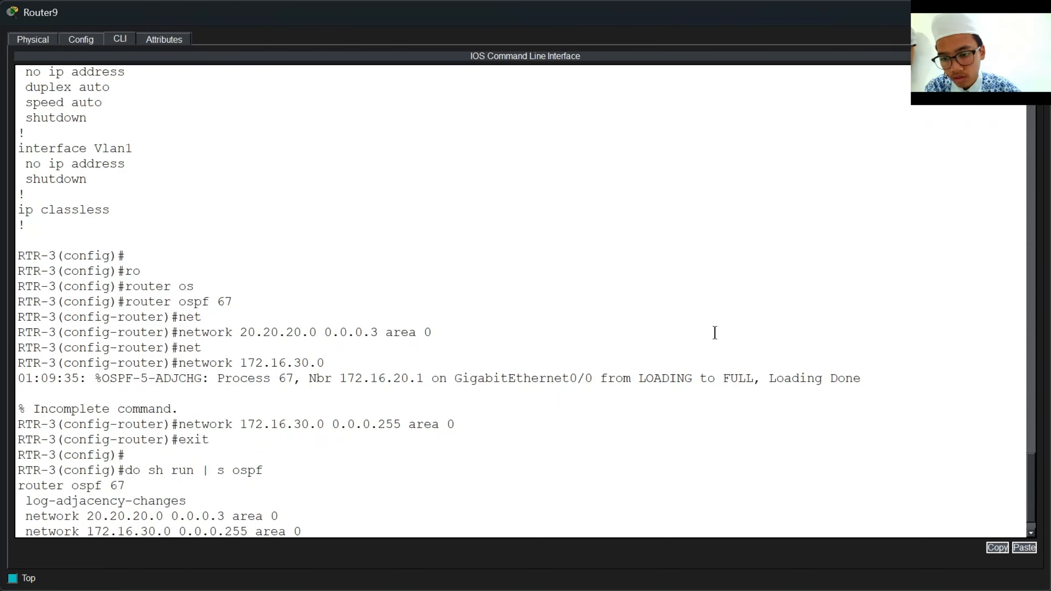
{"action": "scroll", "coordinate": [714, 333], "scroll_direction": "down", "scroll_amount": 1}
{"action": "left_click_drag", "start_coordinate": [309, 497], "coordinate": [101, 451]}
{"action": "left_click", "coordinate": [125, 450]}
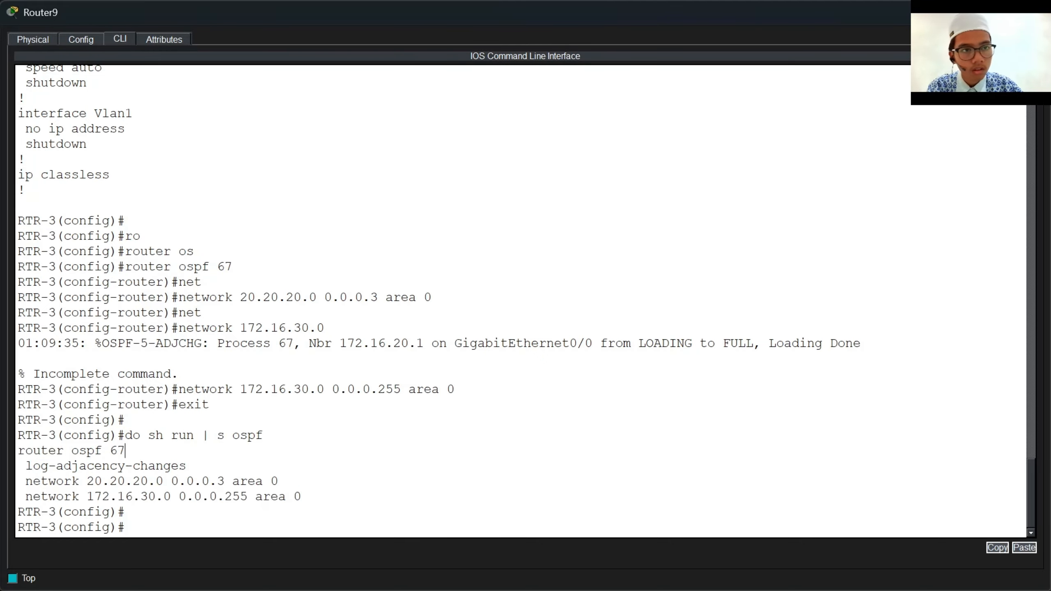
Switch to RTR-2's command line and review the OSPF section of its running configuration with do sh run | s ospf.
{"action": "left_click", "coordinate": [973, 12]}
{"action": "left_click", "coordinate": [515, 176]}
{"action": "type", "text": "d"}
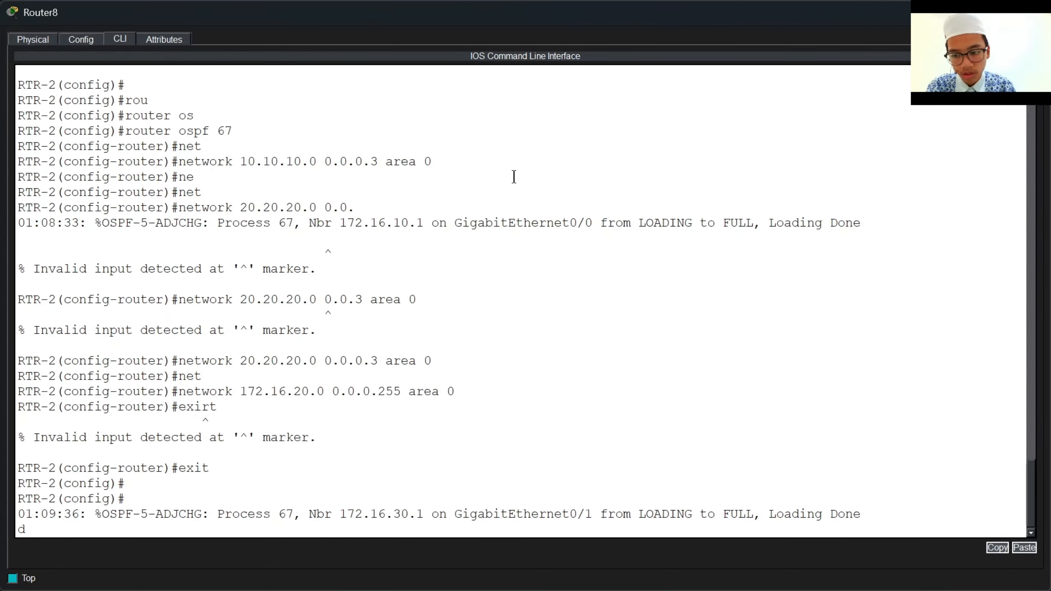
{"action": "key", "text": "BackSpace"}
{"action": "key", "text": "Return"}
{"action": "type", "text": "d"}
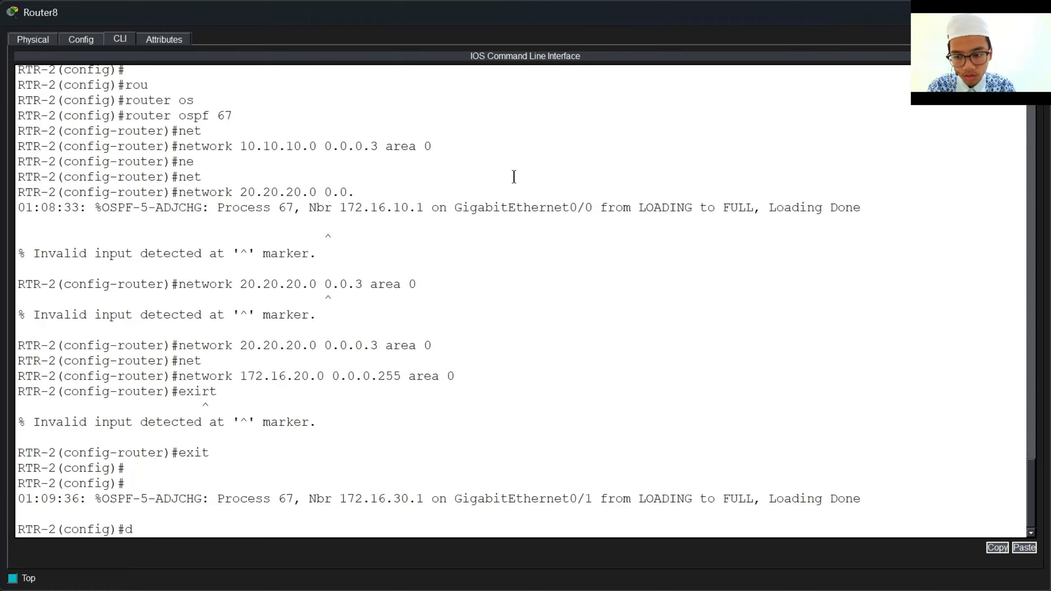
{"action": "type", "text": "o sh run | s ospf"}
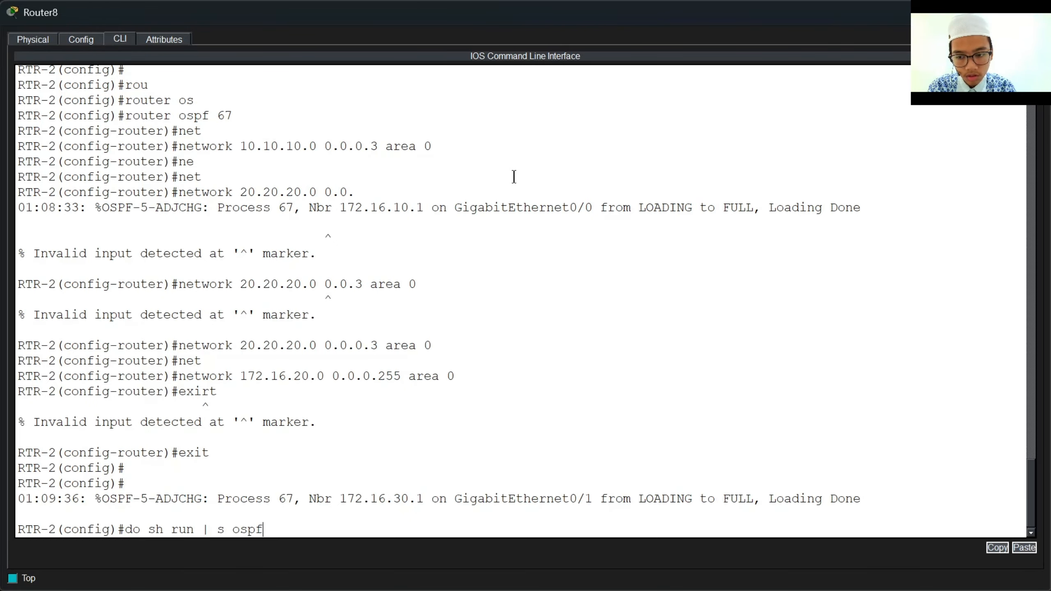
{"action": "key", "text": "Return"}
{"action": "key", "text": "Return"}
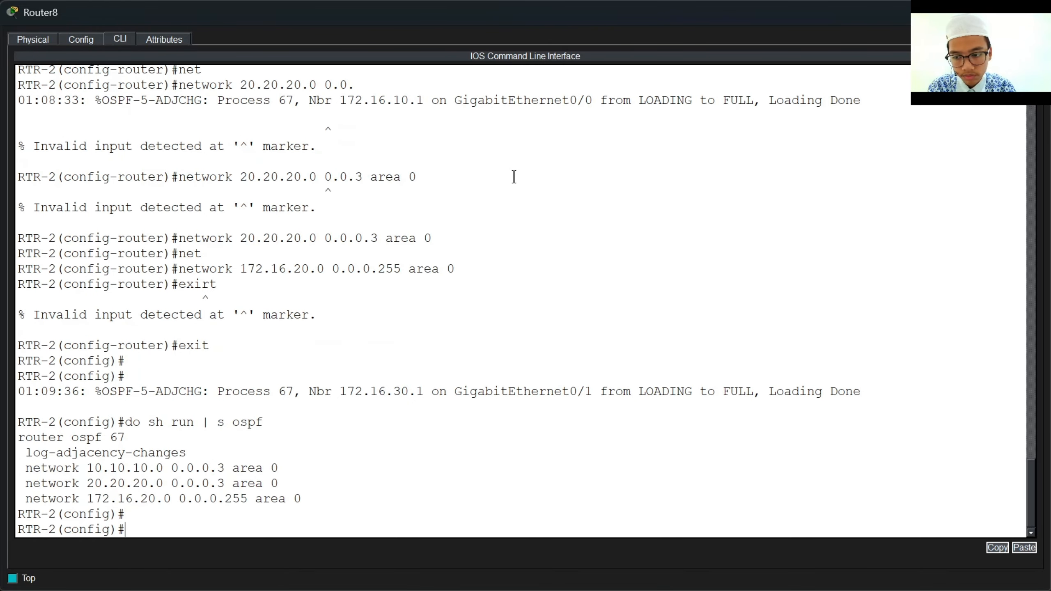
{"action": "left_click_drag", "start_coordinate": [331, 514], "coordinate": [296, 500]}
{"action": "left_click_drag", "start_coordinate": [326, 463], "coordinate": [337, 454]}
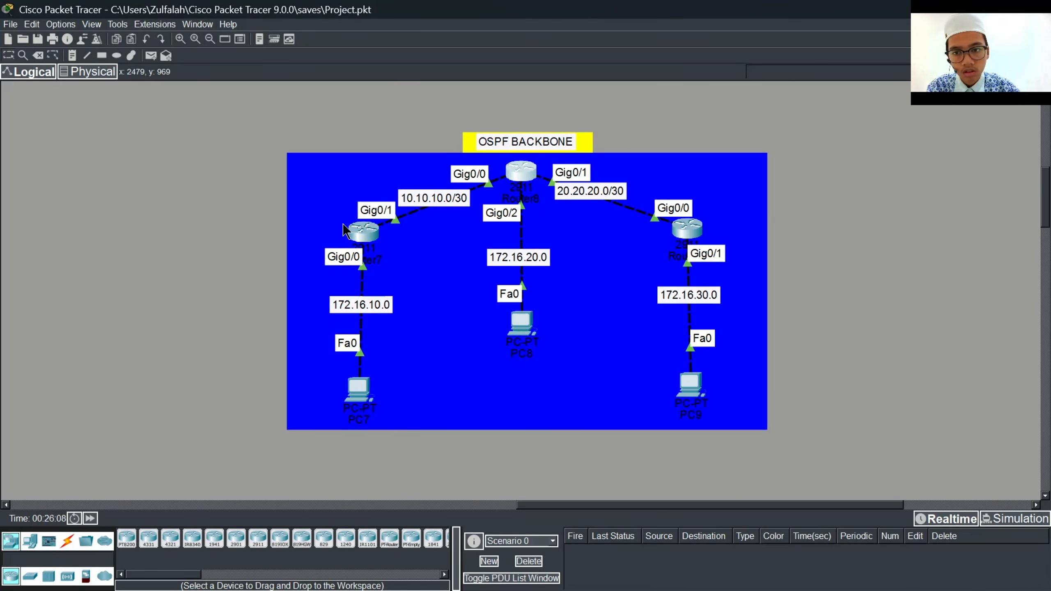
Review the OSPF section of RTR-1's running configuration with do sh run | s ospf, and return to the topology.
{"action": "left_click", "coordinate": [359, 228]}
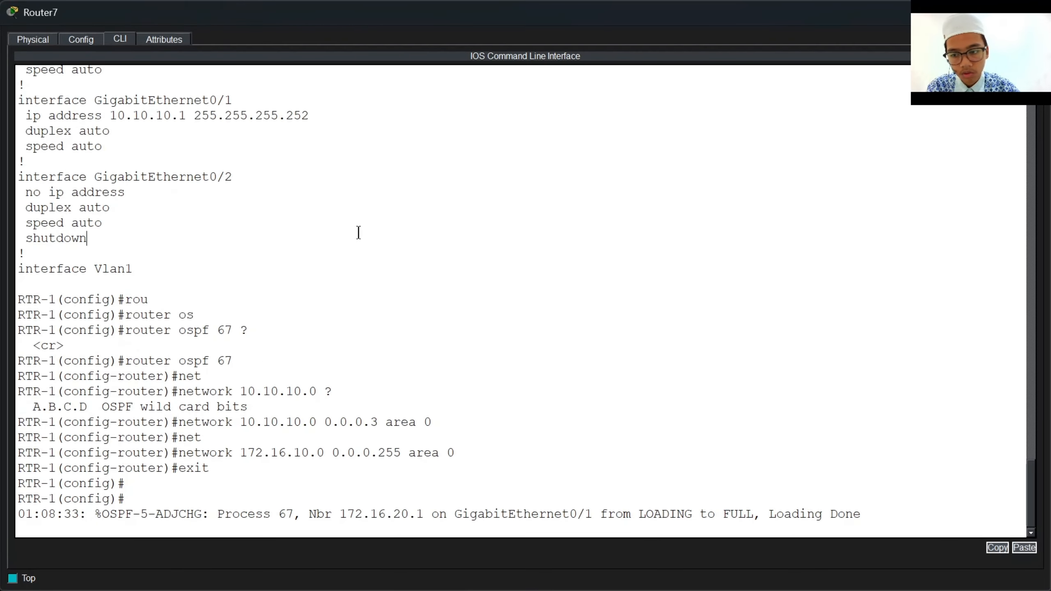
{"action": "key", "text": "Return"}
{"action": "key", "text": "Return"}
{"action": "type", "text": "do"}
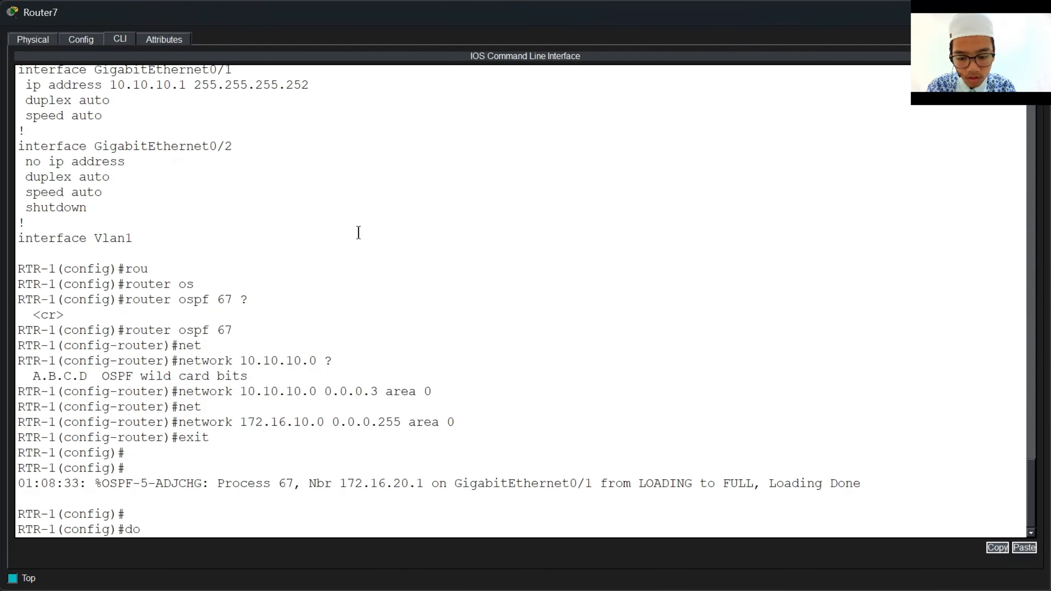
{"action": "type", "text": " sh run | s ospf"}
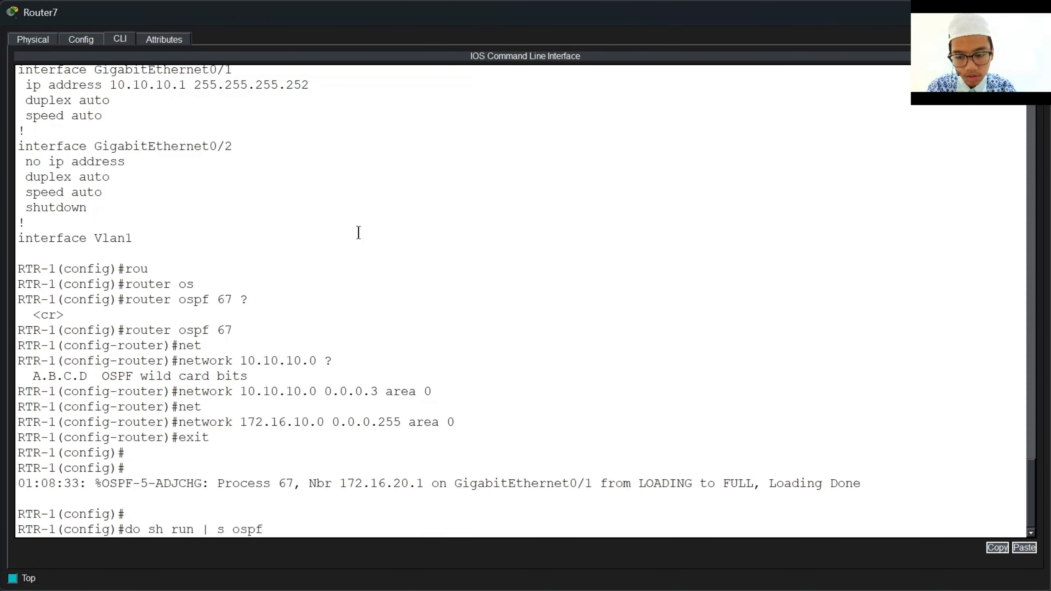
{"action": "key", "text": "Return"}
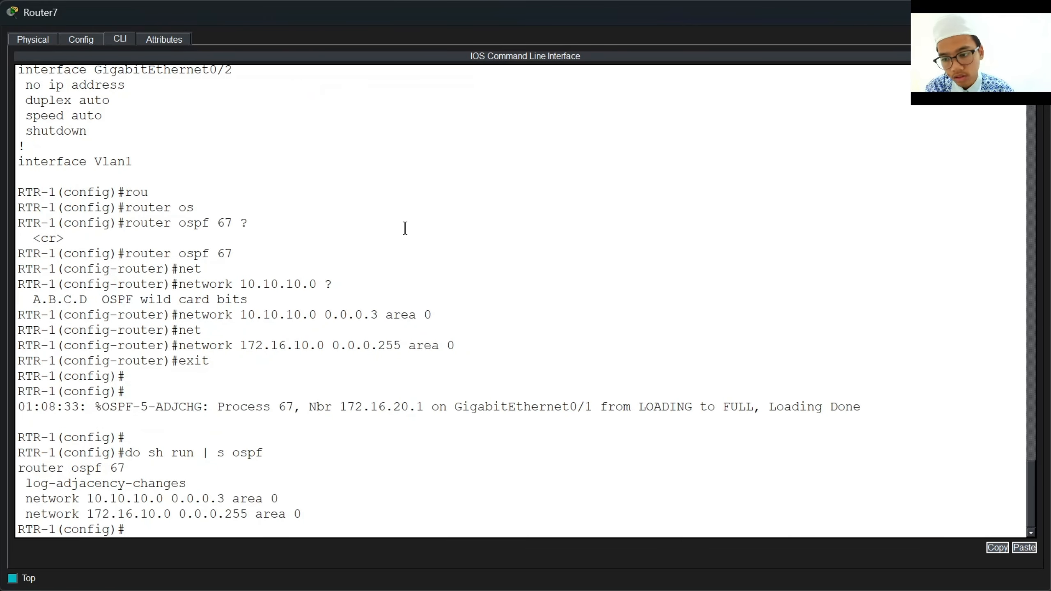
{"action": "left_click_drag", "start_coordinate": [18, 468], "coordinate": [326, 521]}
{"action": "left_click", "coordinate": [326, 522]}
{"action": "left_click", "coordinate": [958, 12]}
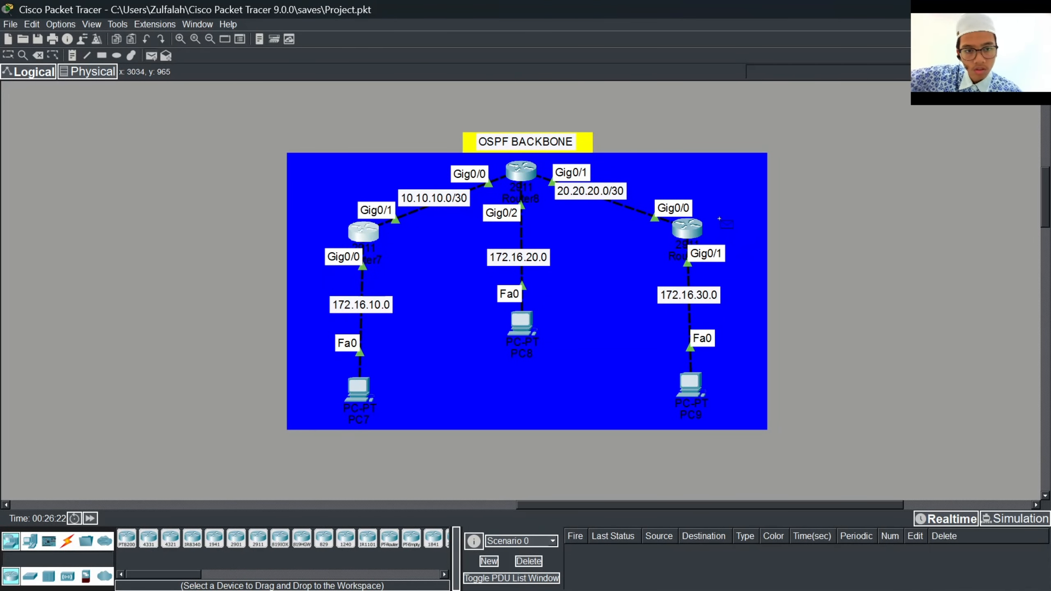
Test connectivity by sending simple PDUs from PC9 to Router7 and from PC8 to Router9.
{"action": "left_click", "coordinate": [687, 389]}
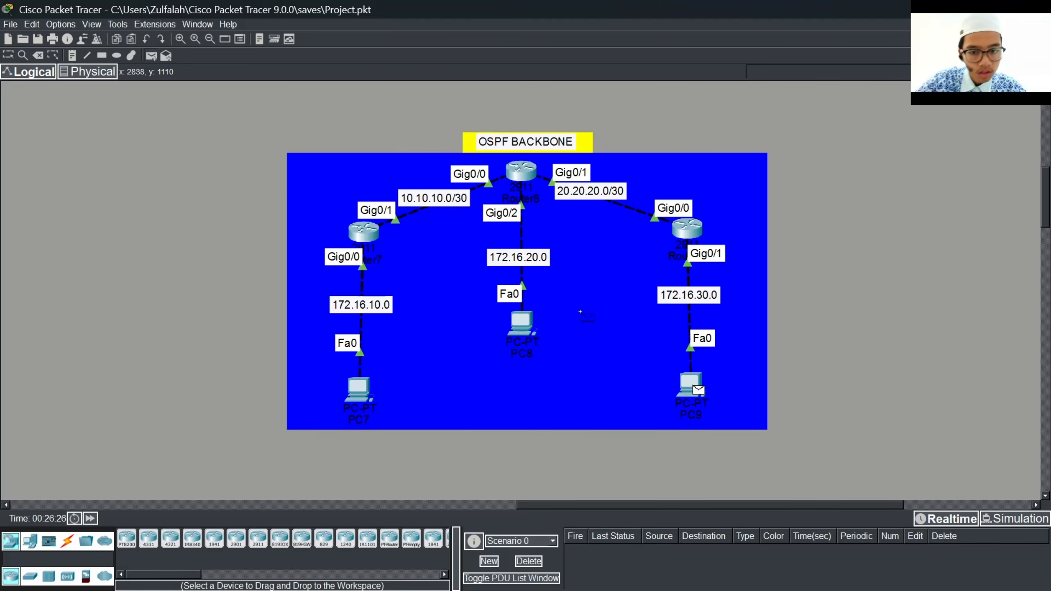
{"action": "left_click", "coordinate": [363, 231]}
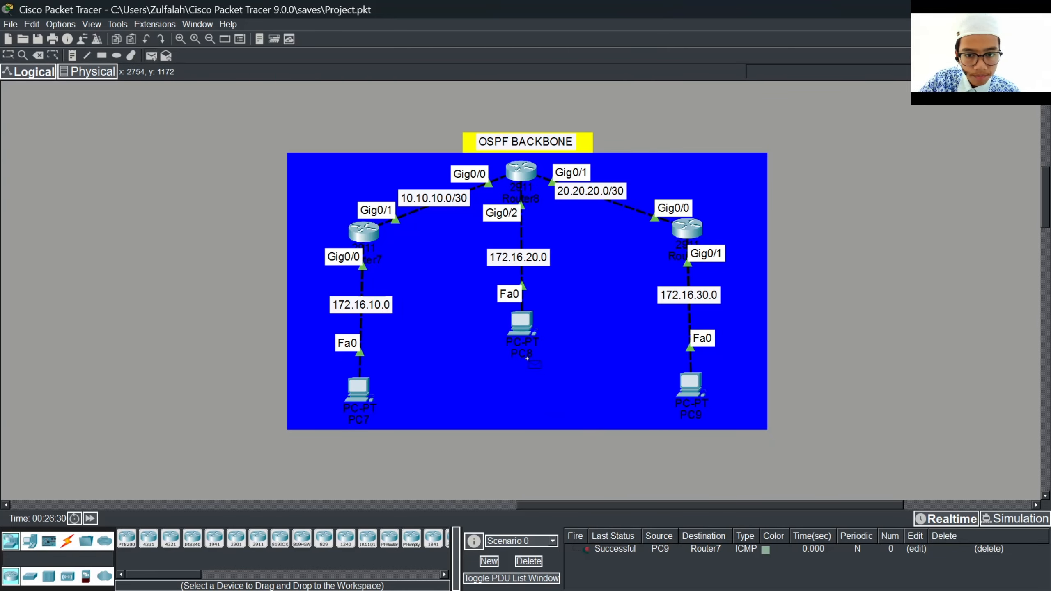
{"action": "left_click", "coordinate": [522, 323]}
{"action": "left_click", "coordinate": [684, 237]}
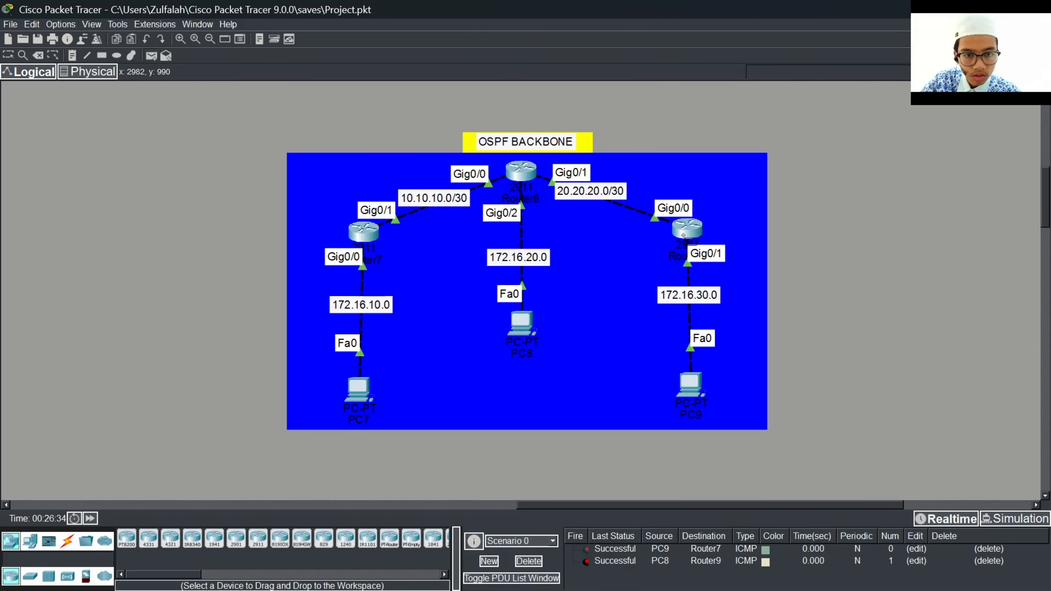
Send a simple PDU from Router9 to PC7 and fire it again from the PDU list.
{"action": "left_click", "coordinate": [685, 232]}
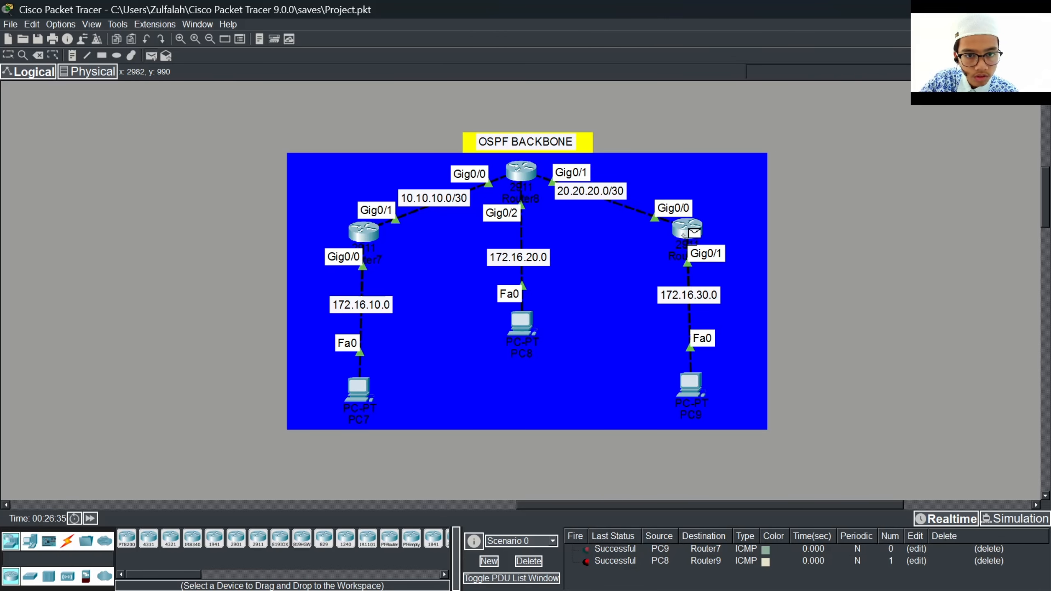
{"action": "left_click", "coordinate": [353, 390]}
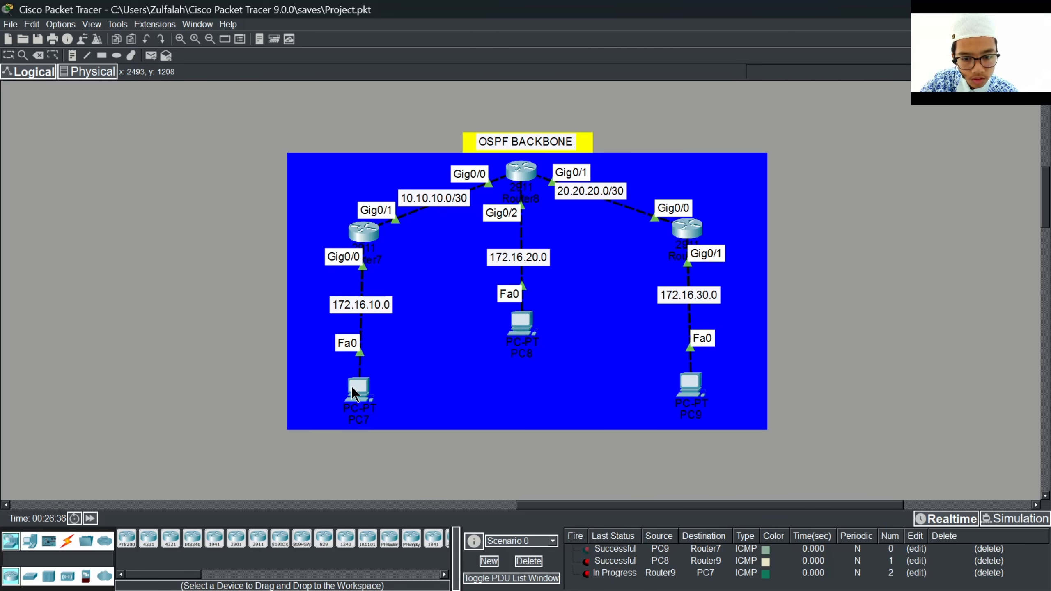
{"action": "double_click", "coordinate": [587, 575]}
Send a simple PDU from Router7 to Router9.
{"action": "key", "text": "p"}
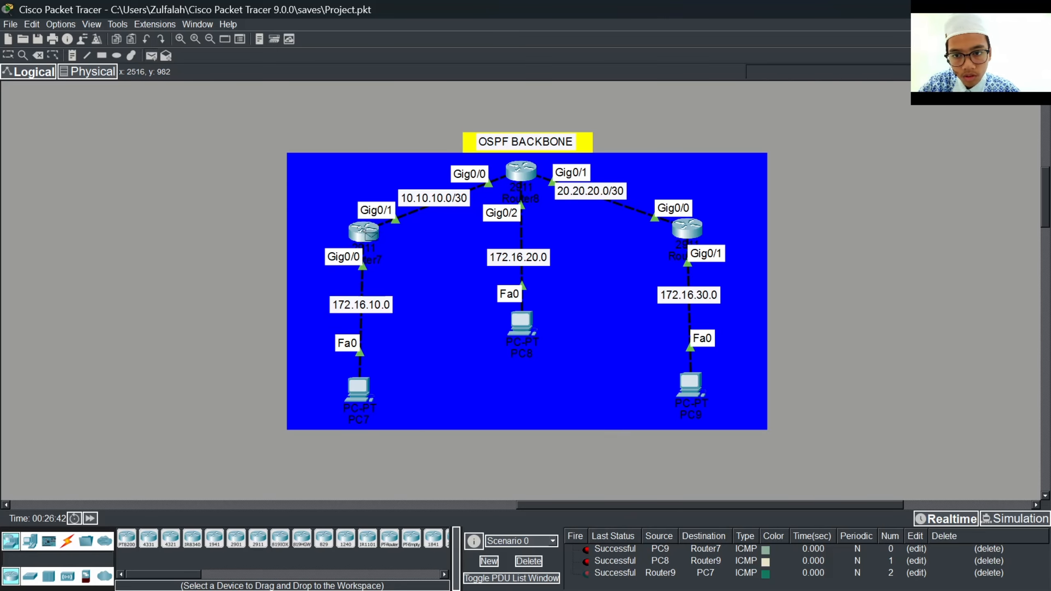
{"action": "left_click", "coordinate": [363, 232]}
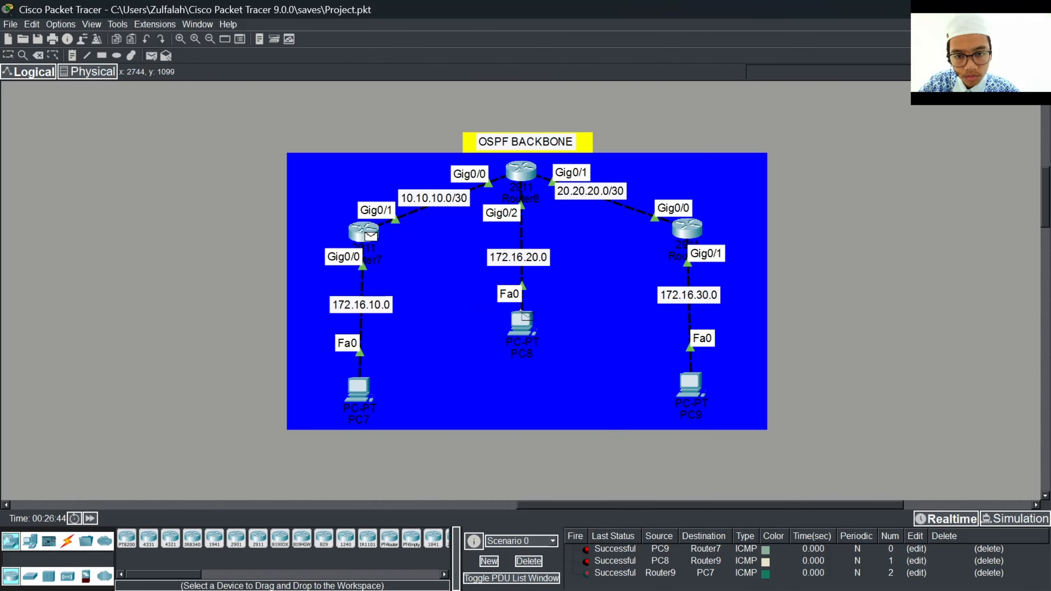
{"action": "left_click", "coordinate": [687, 228]}
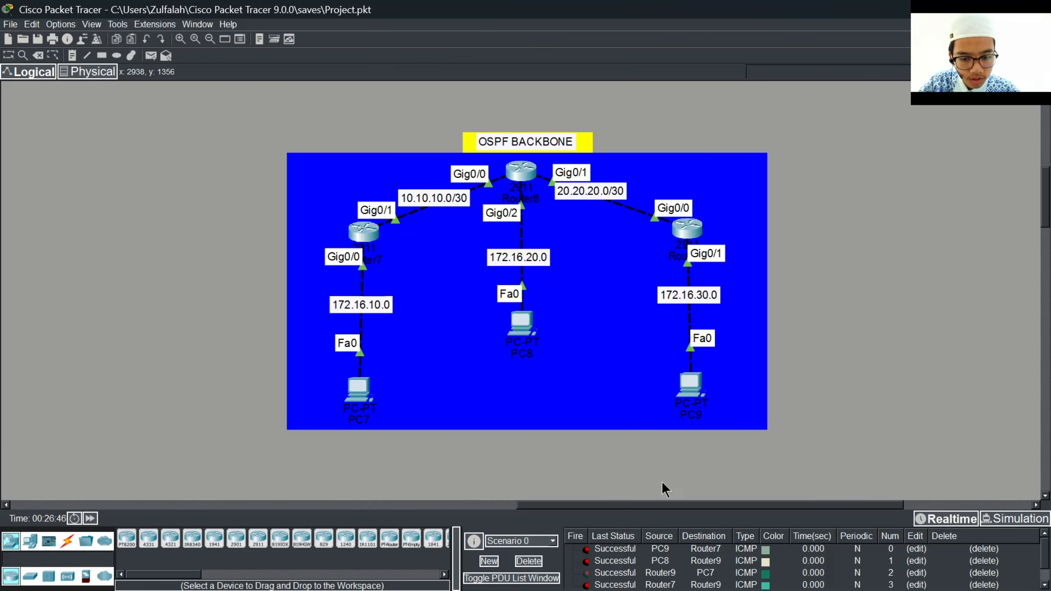